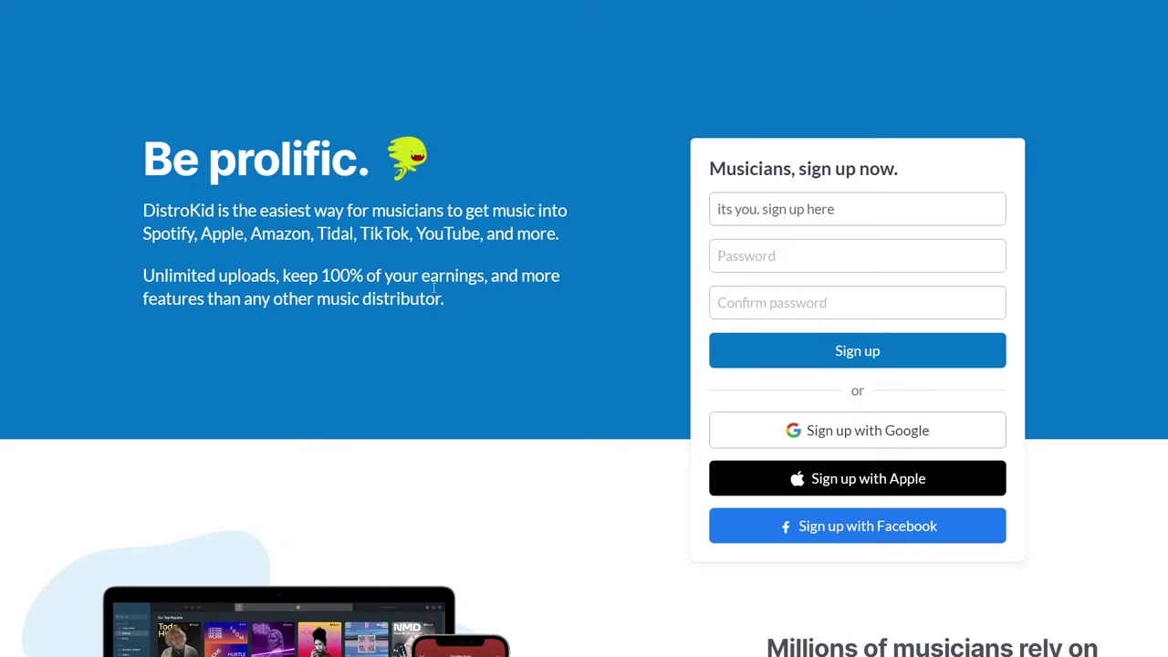
- Review the DistroKid home page and the upload form's services, number of songs and previous release options
scroll(422, 239, "down", 4)
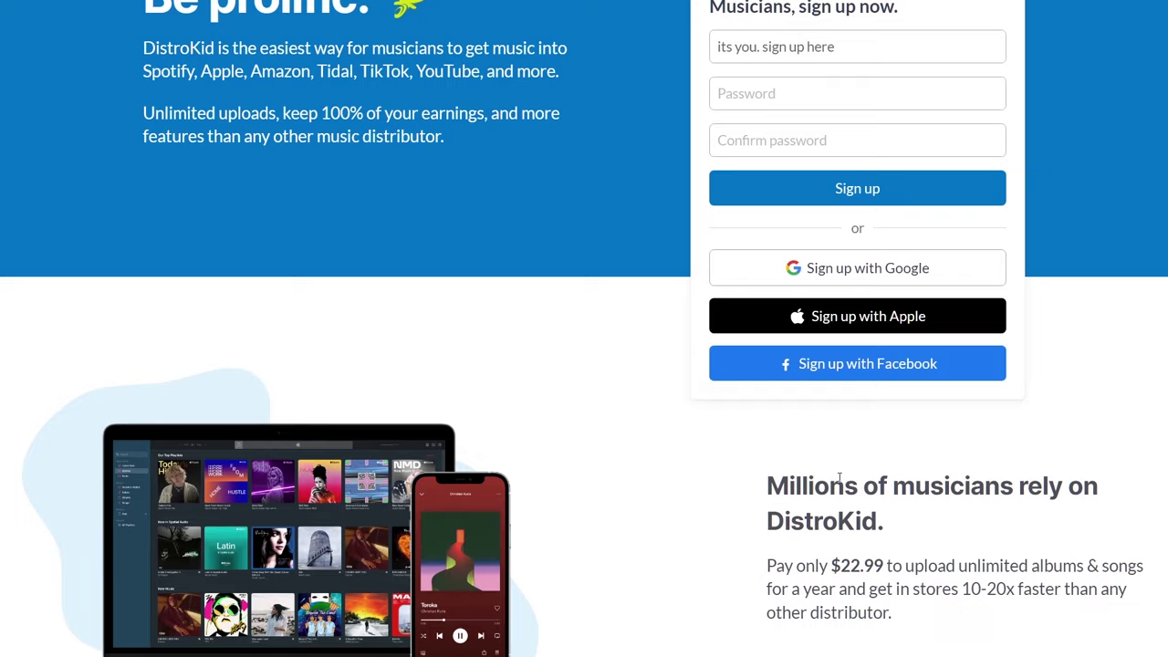
scroll(744, 408, "down", 5)
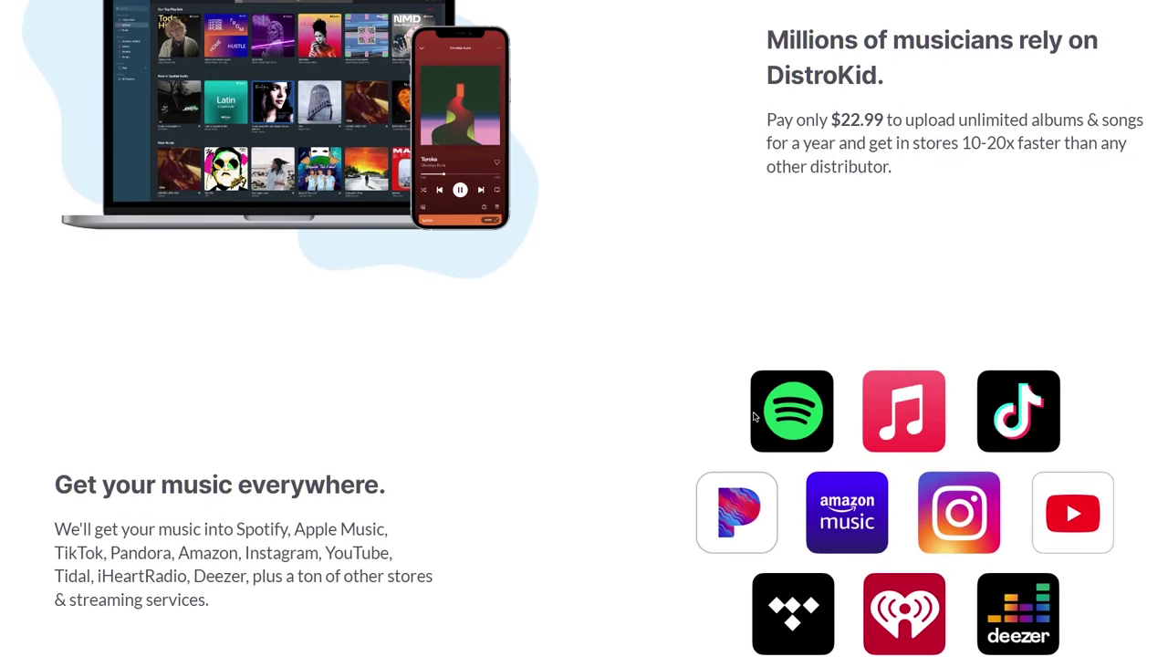
scroll(593, 420, "down", 5)
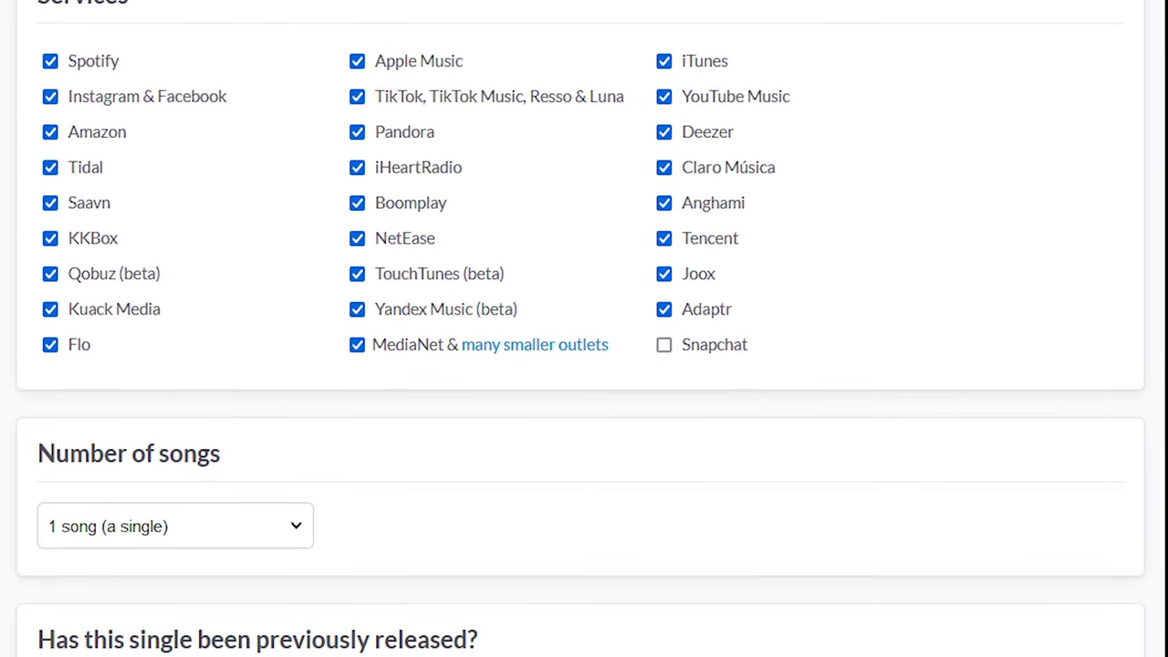
scroll(584, 328, "down", 3)
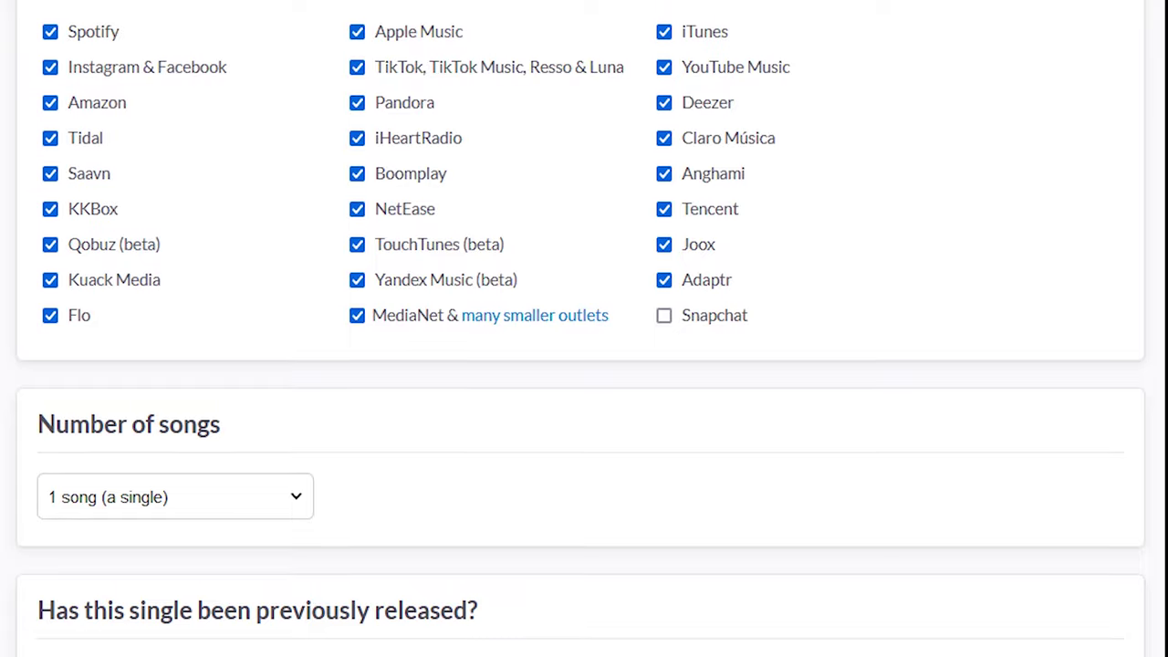
scroll(584, 328, "down", 1)
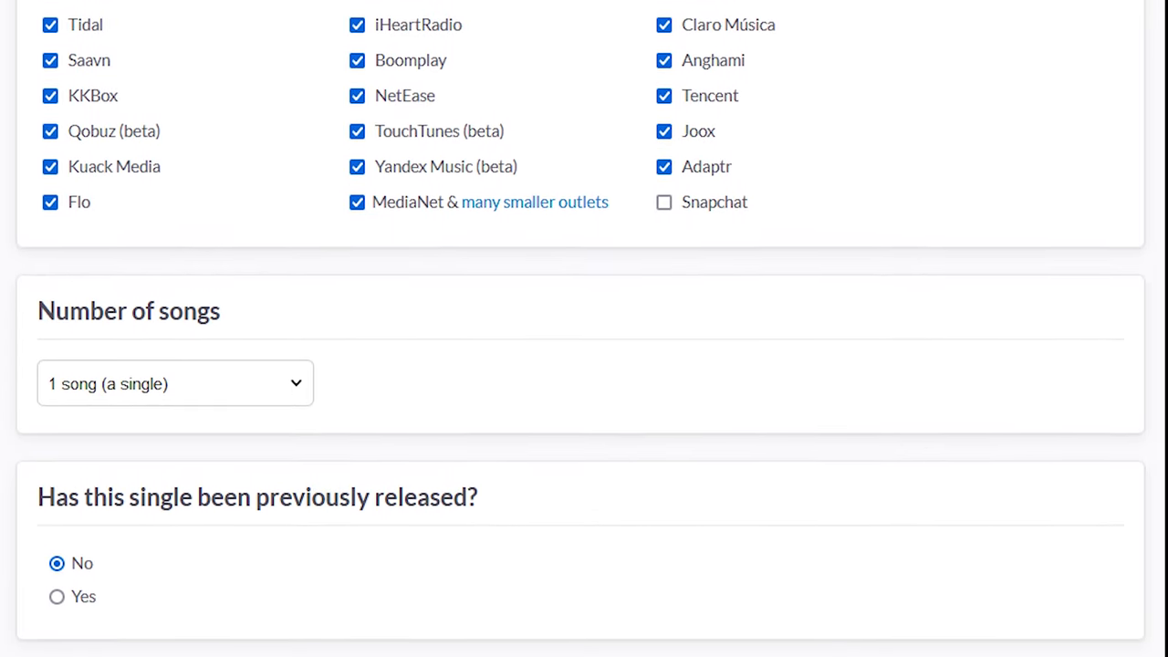
scroll(584, 328, "down", 1)
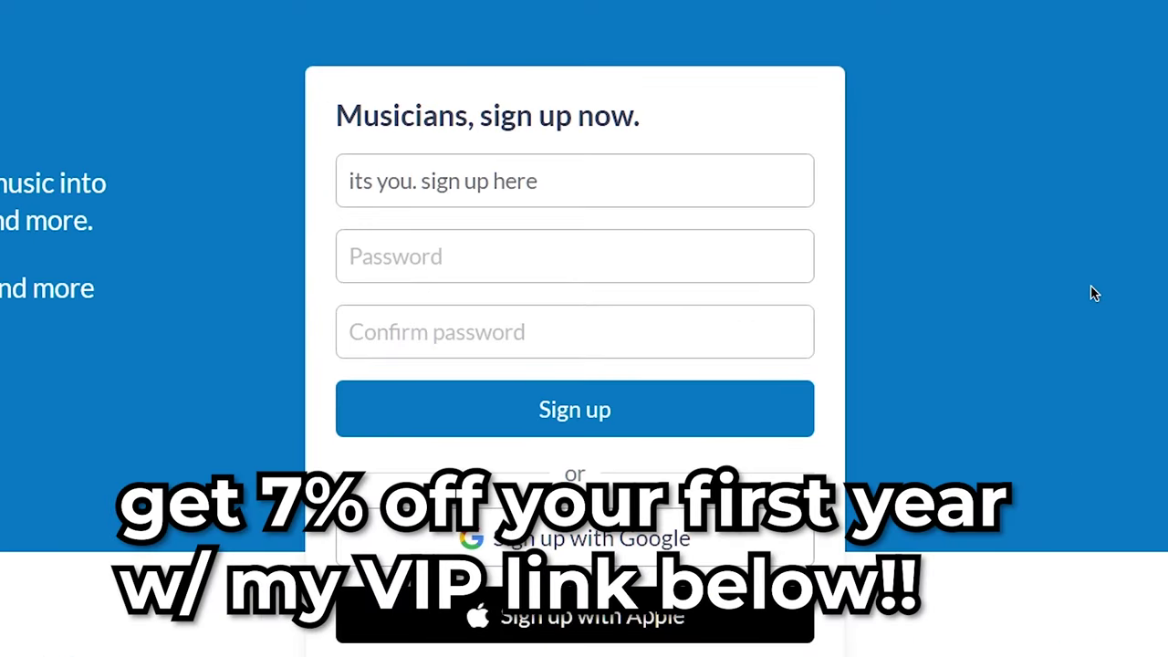
scroll(1077, 290, "down", 3)
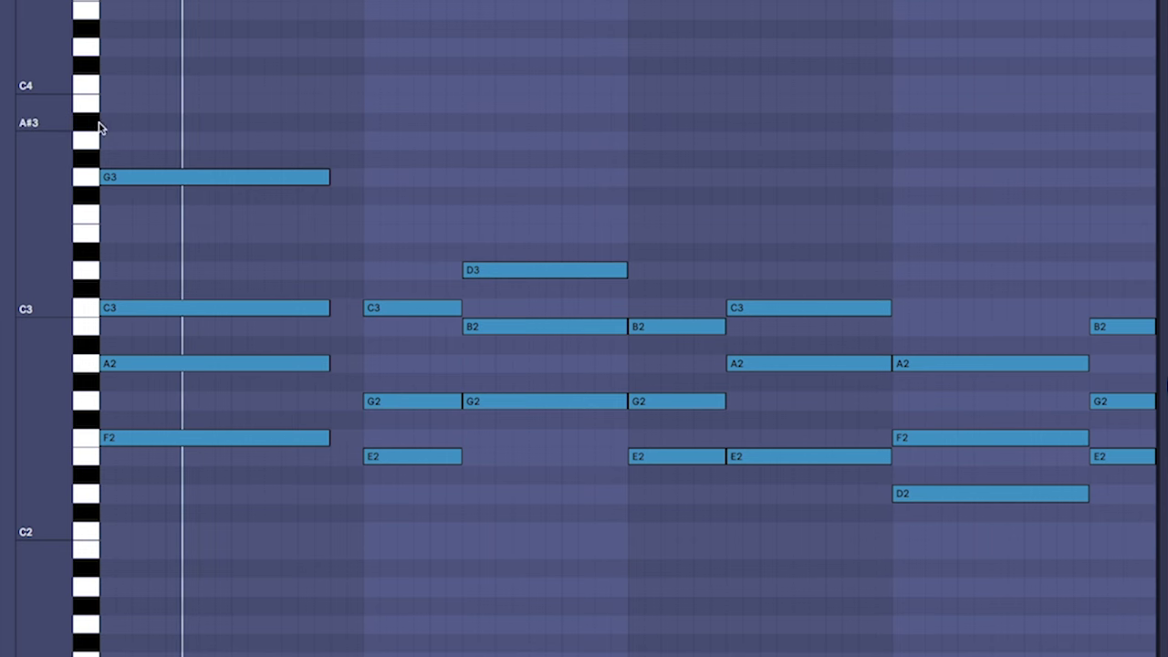
- Switch to Ableton Live and enable the C Major scale for the four-bar chord clip
scroll(332, 235, "down", 2)
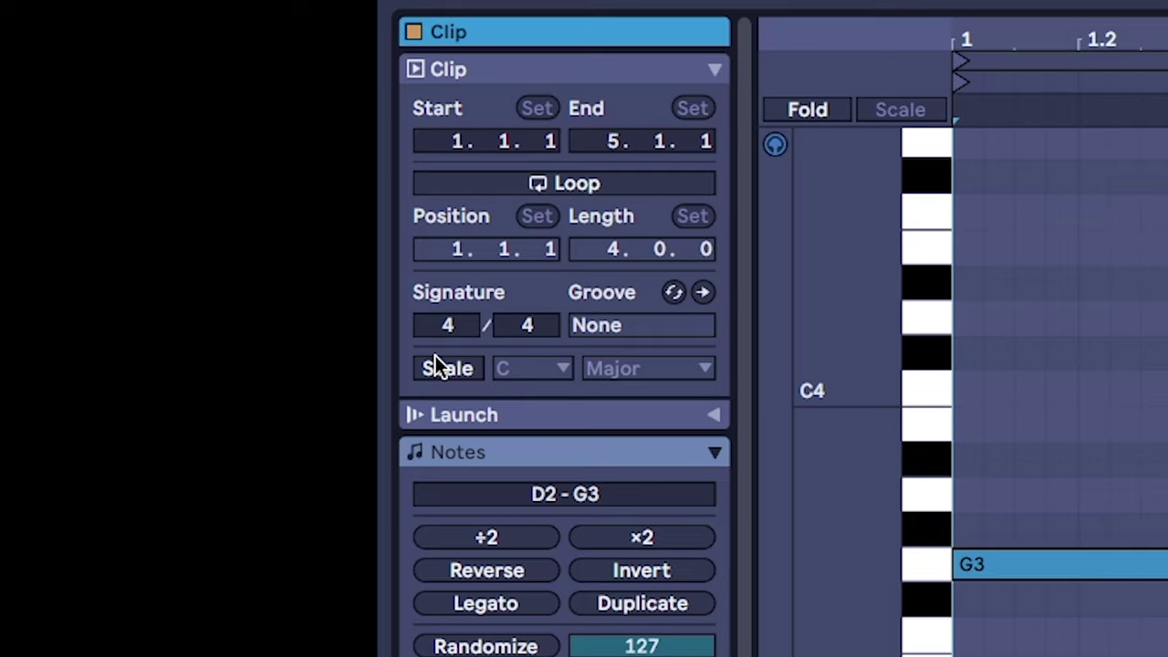
left_click(443, 371)
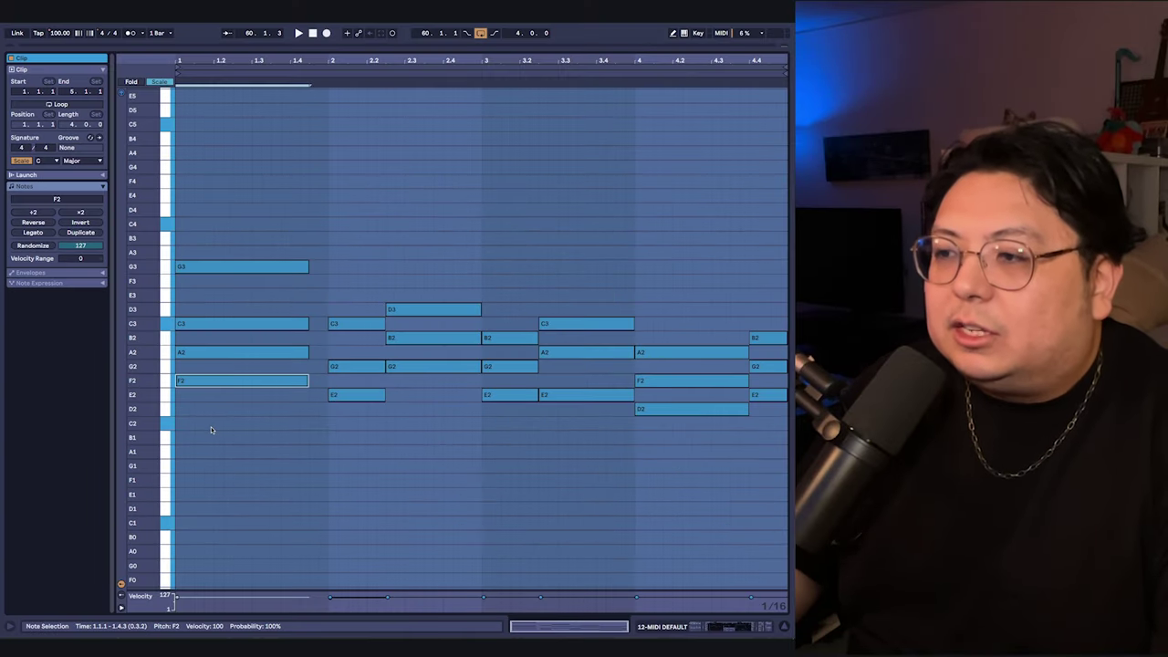
- Audition the first chord with its top note an octave lower at G2, and return the note to G3
left_click_drag(198, 426, 218, 296)
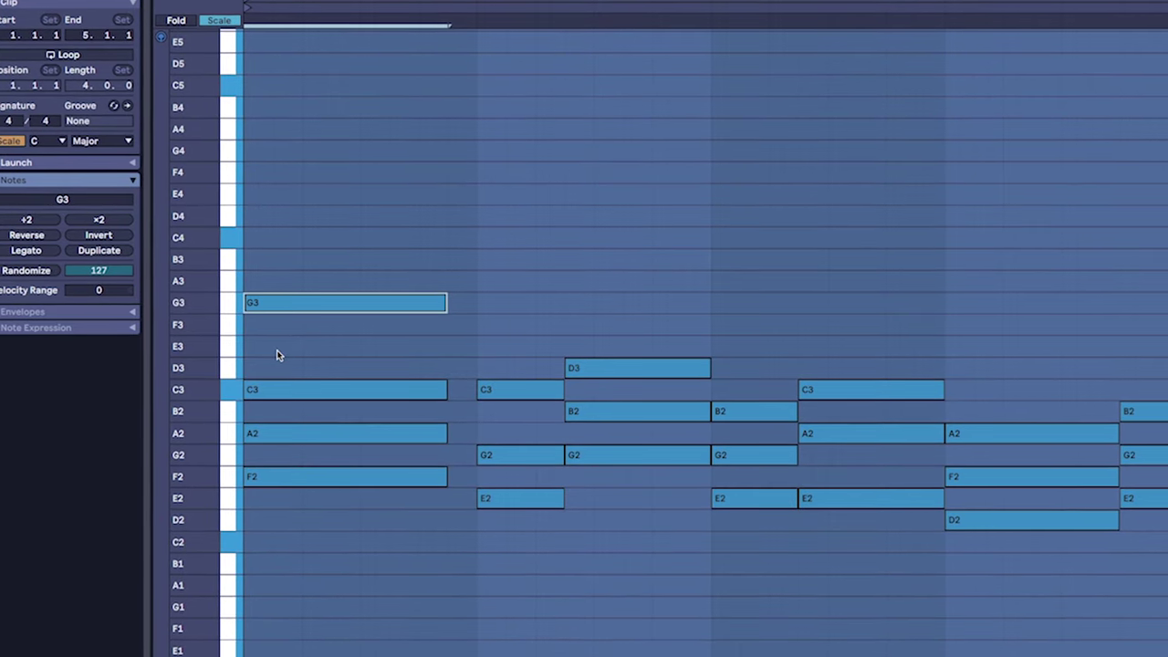
left_click_drag(276, 343, 437, 469)
key("Delete")
double_click(239, 464)
key("space")
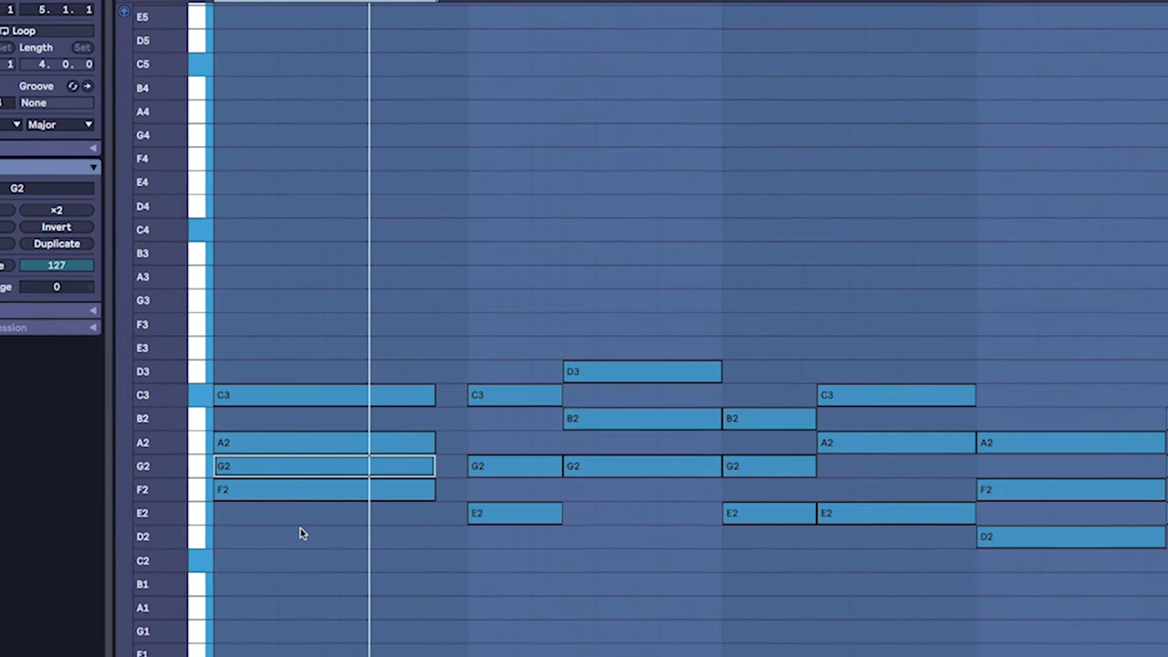
key("shift+Up")
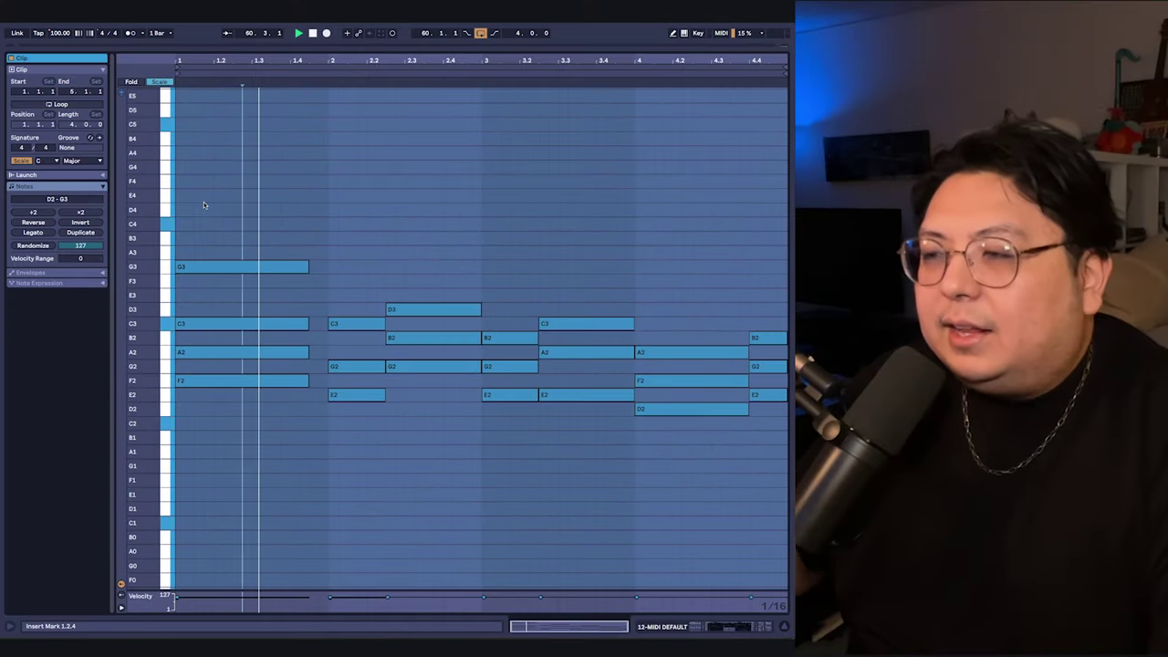
key("space")
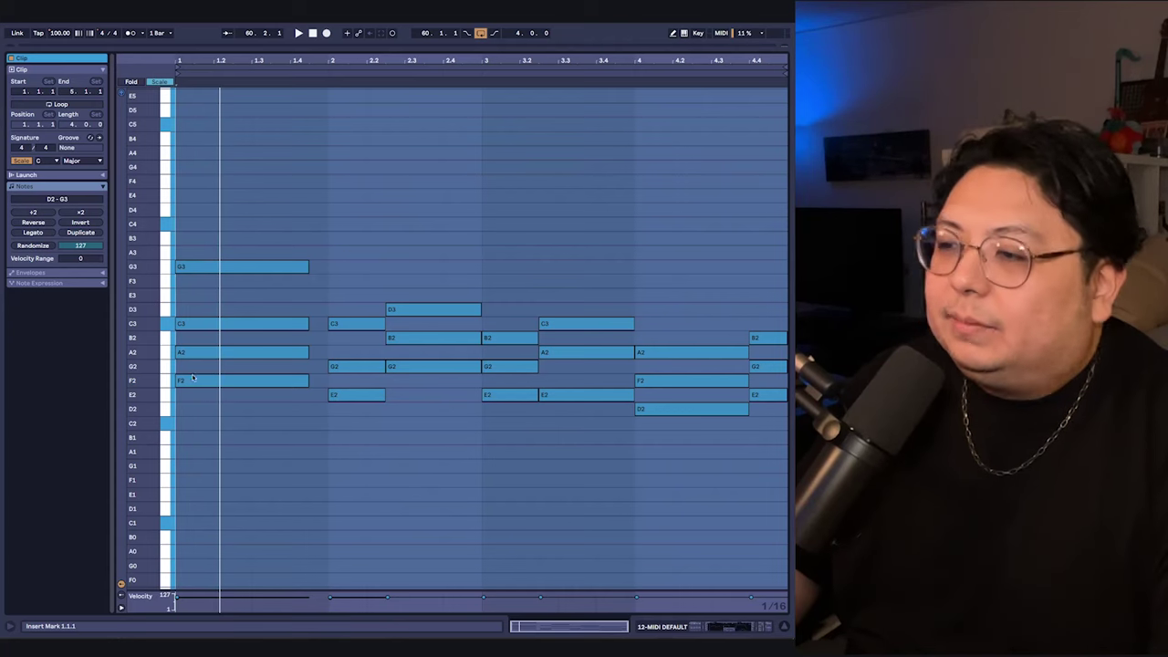
- Try the first chord's top note at E3, move it back to G3 and play the chord
left_click_drag(193, 407, 216, 298)
left_click(219, 289)
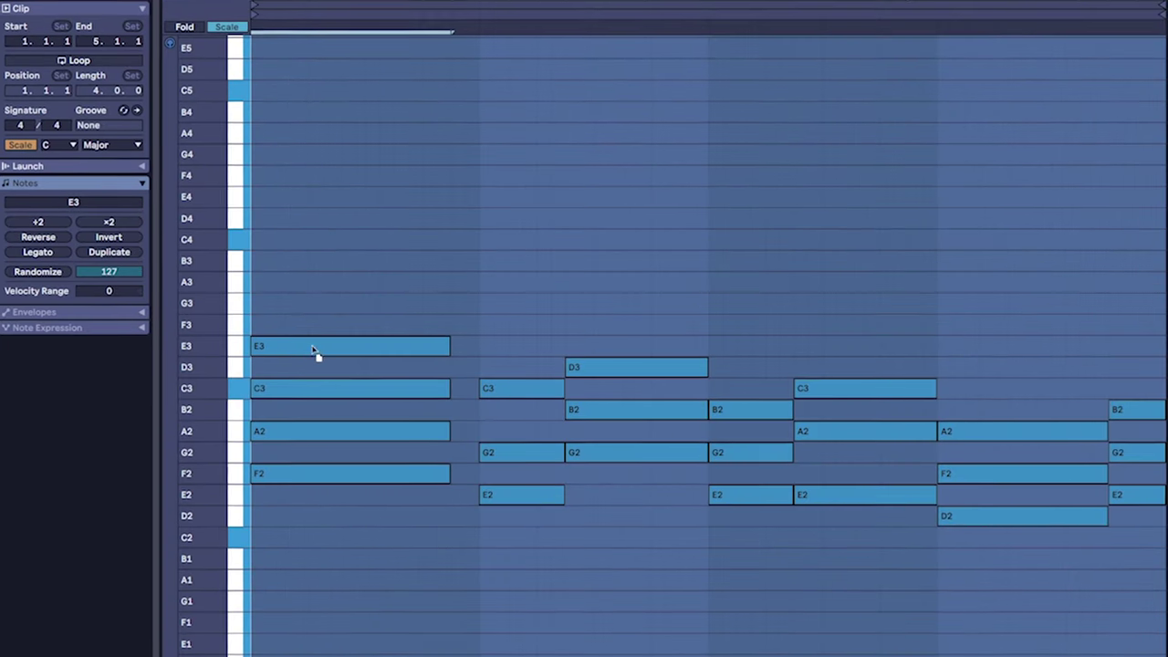
left_click_drag(315, 353, 300, 311)
key("space")
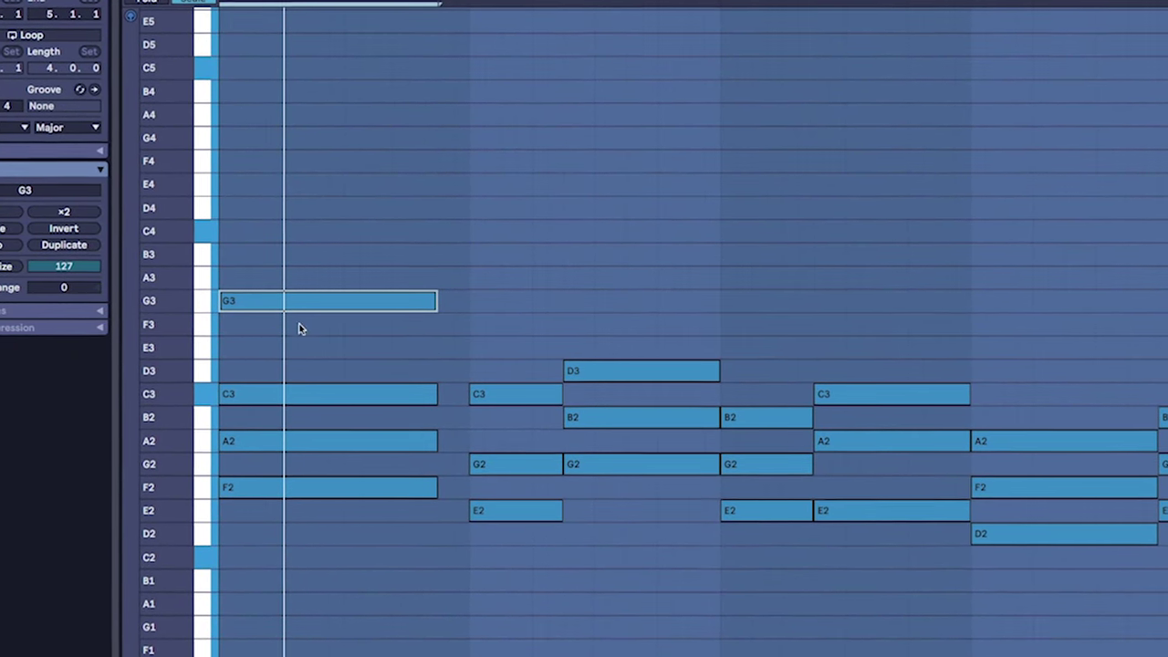
- Try the first chord's top note at A3 and B3
left_click_drag(304, 326, 264, 292)
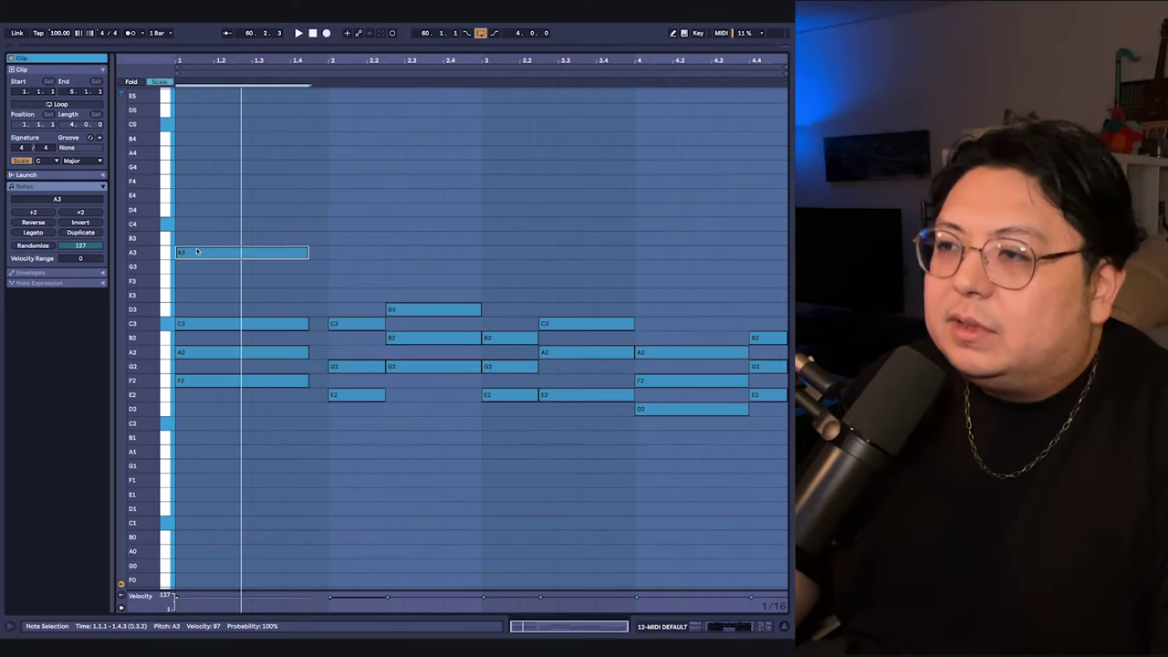
left_click_drag(196, 251, 197, 243)
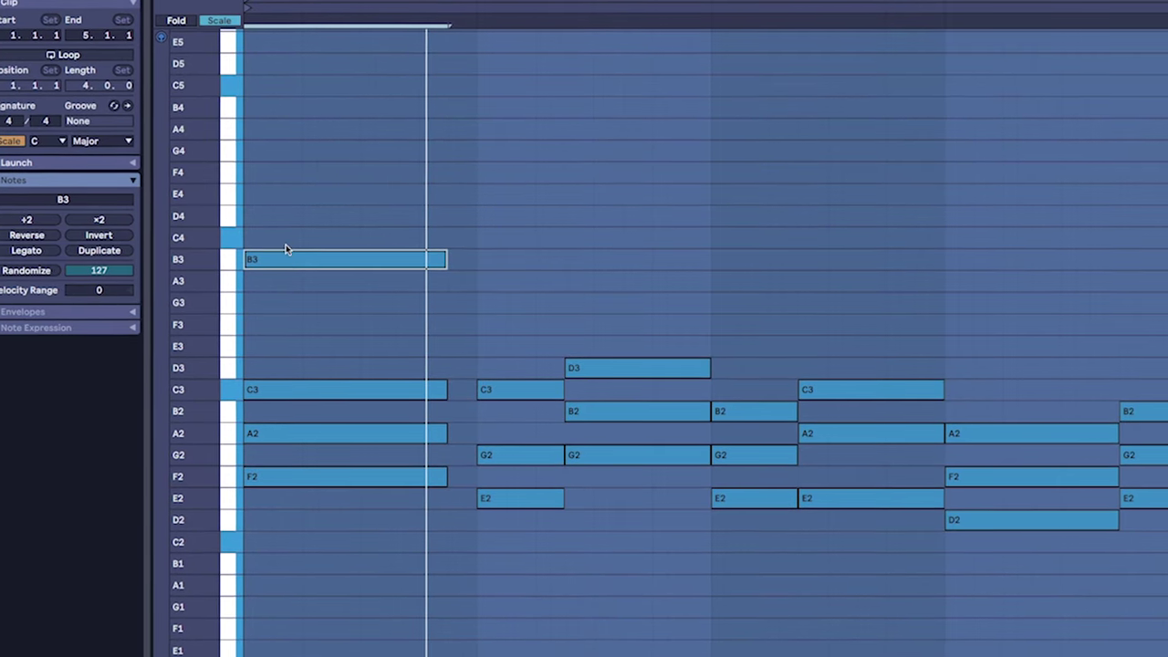
left_click_drag(288, 267, 295, 288)
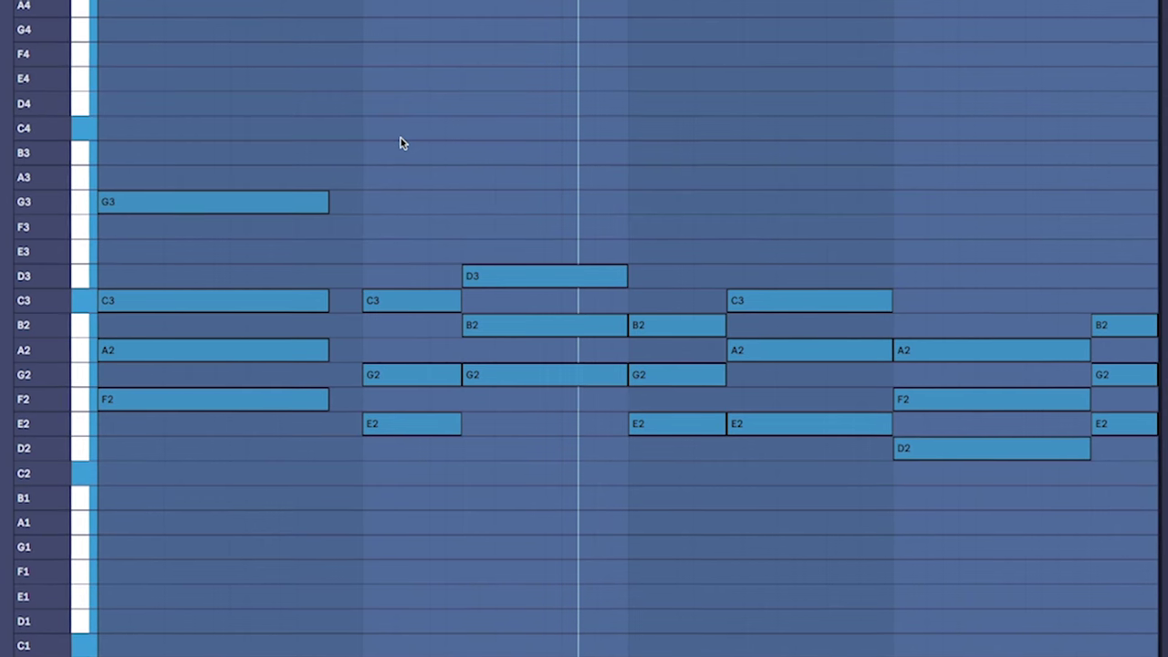
- Deactivate the short chords at the start of bars 2 and 3 and at 4.4, and play the remaining chords
left_click_drag(386, 240, 461, 438)
left_click_drag(615, 310, 752, 499)
left_click_drag(1016, 281, 1129, 470)
key("0")
key("space")
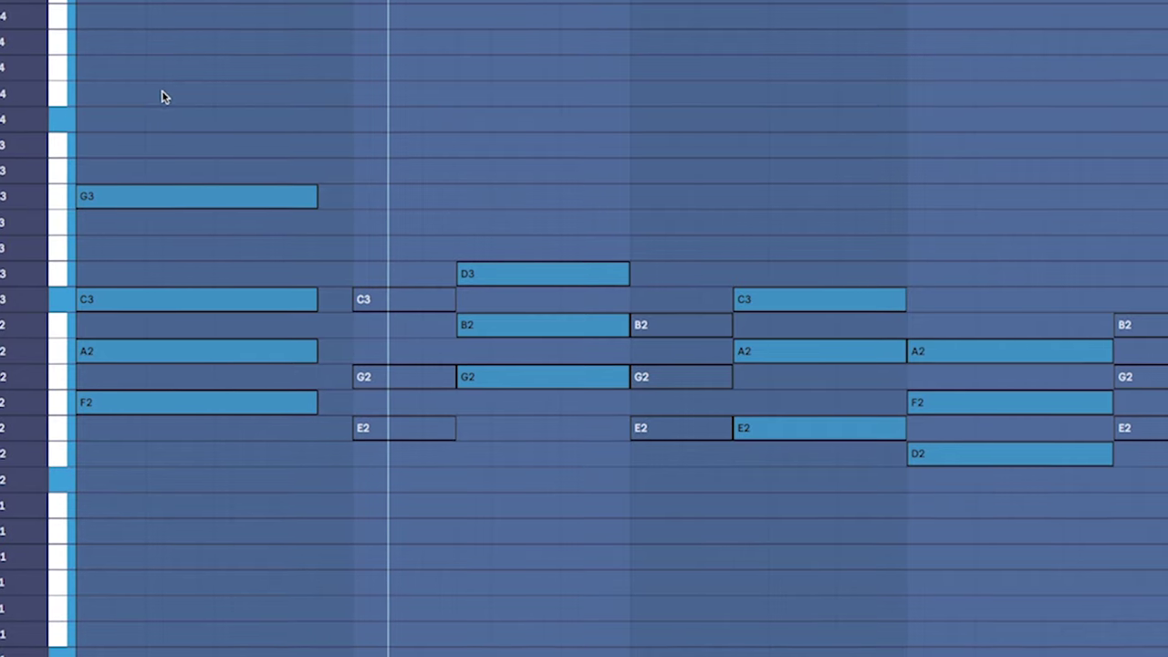
- Examine the four active main chords by highlighting each one in turn across the four bars
left_click_drag(151, 109, 190, 535)
left_click_drag(524, 148, 531, 560)
left_click_drag(790, 173, 808, 451)
left_click_drag(997, 270, 1030, 634)
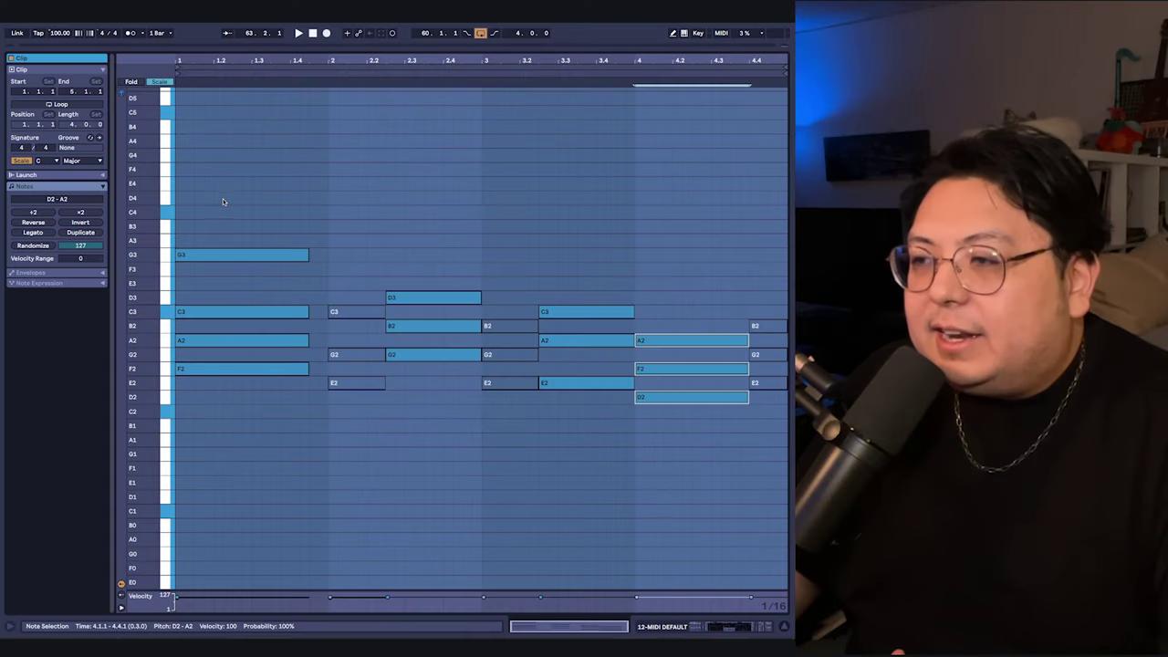
left_click_drag(224, 175, 236, 440)
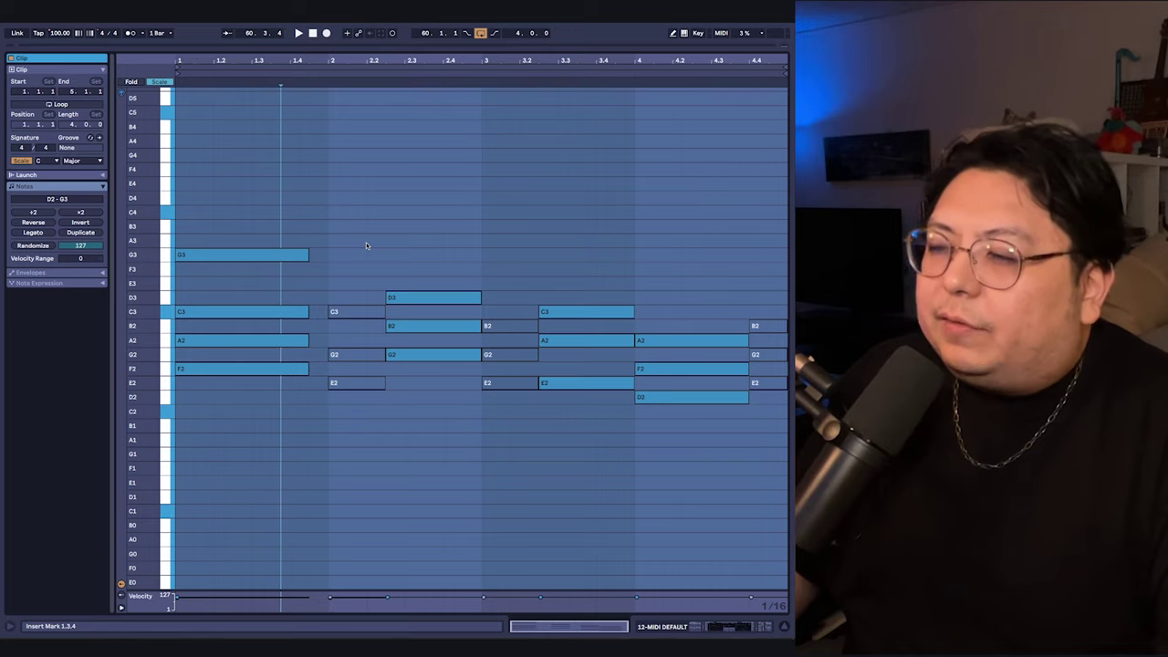
left_click_drag(233, 168, 289, 394)
left_click_drag(539, 256, 630, 401)
left_click_drag(675, 277, 739, 404)
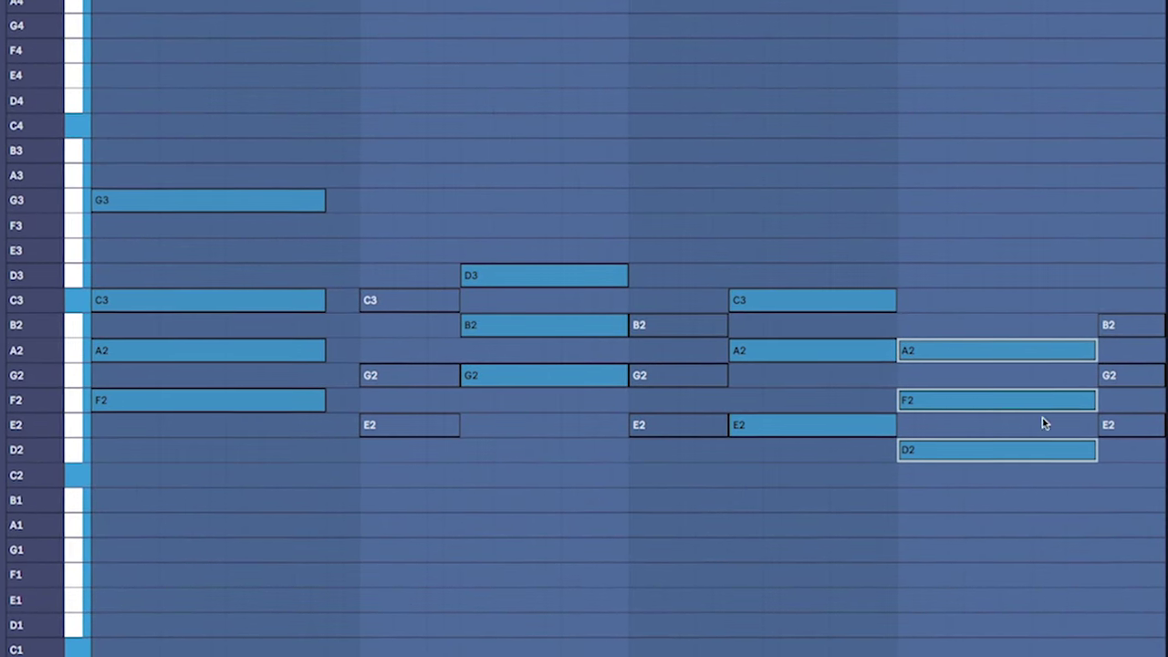
left_click(811, 593)
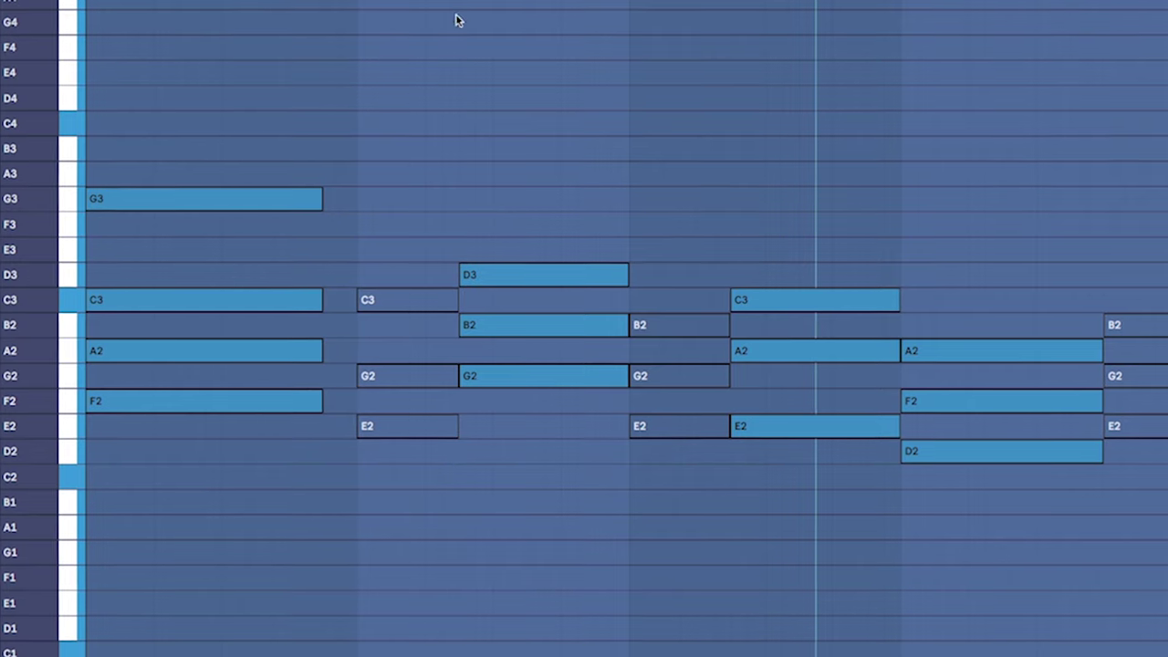
left_click_drag(532, 273, 558, 297)
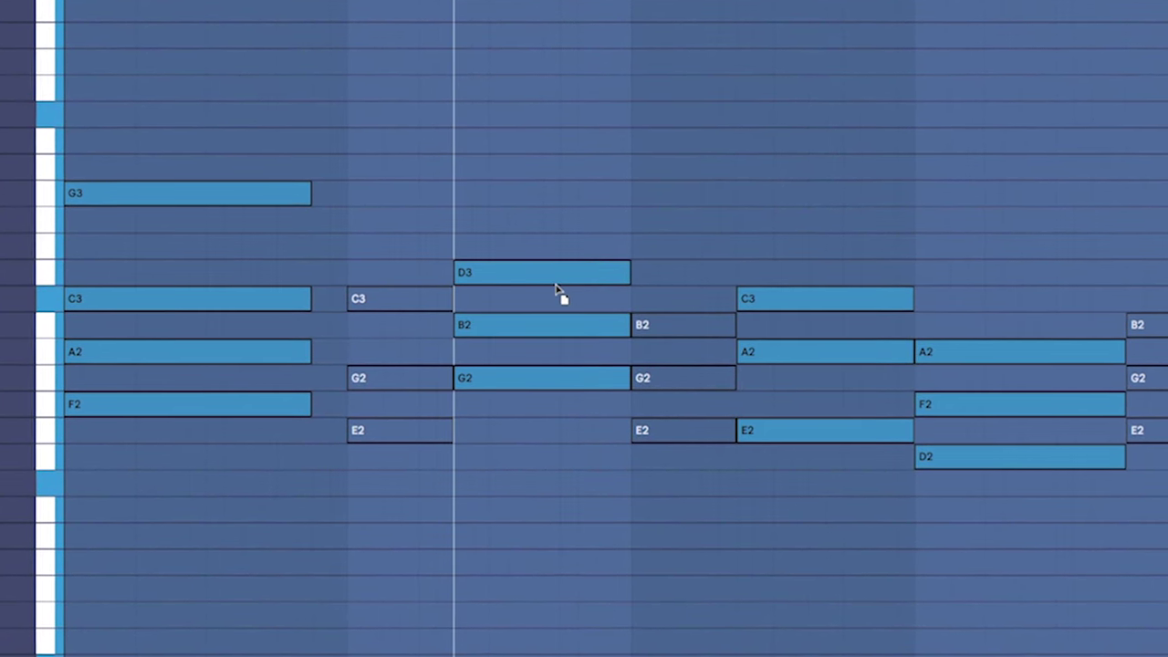
- Reactivate the E2, G2 and C3 chord at the start of bar 2, and deactivate it again
left_click_drag(412, 227, 387, 531)
key("0")
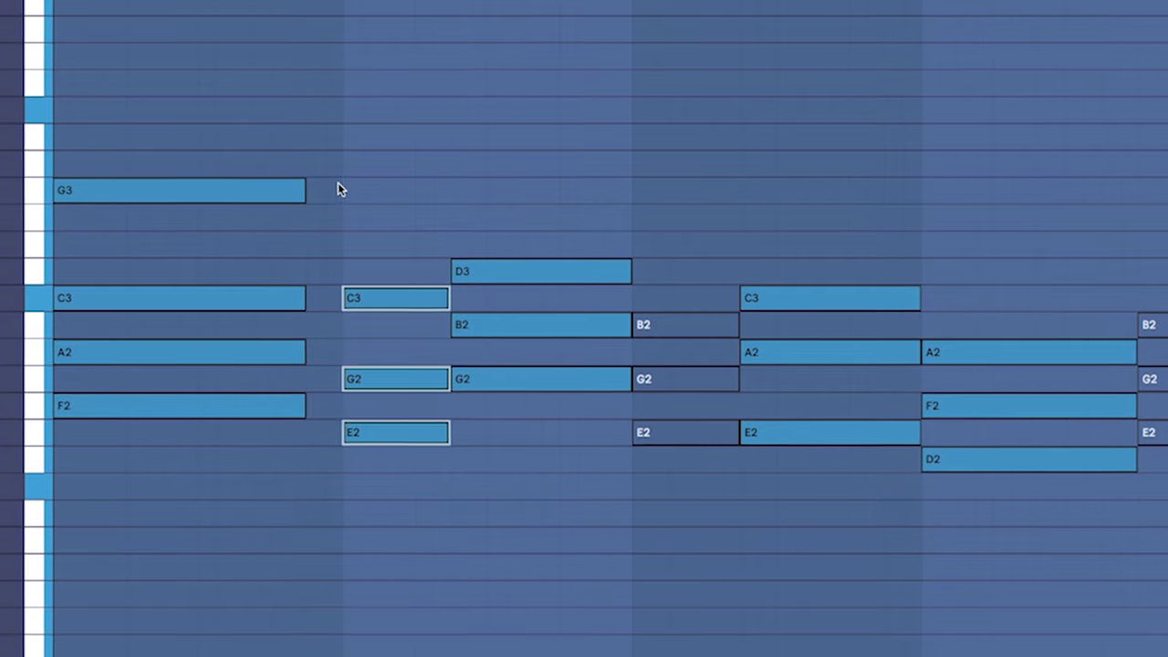
left_click_drag(389, 188, 390, 401)
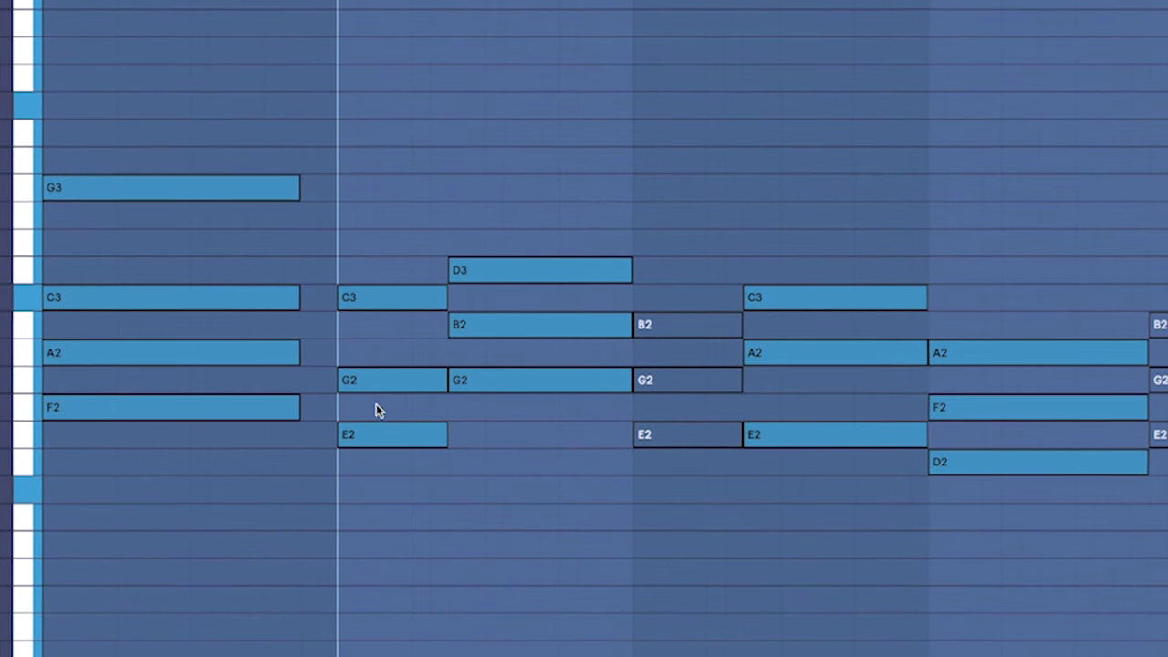
key("0")
- Reactivate the bar 2 passing chord note by note, including G2 and C3, playing it to compare
left_click(336, 214)
key("space")
left_click(347, 381)
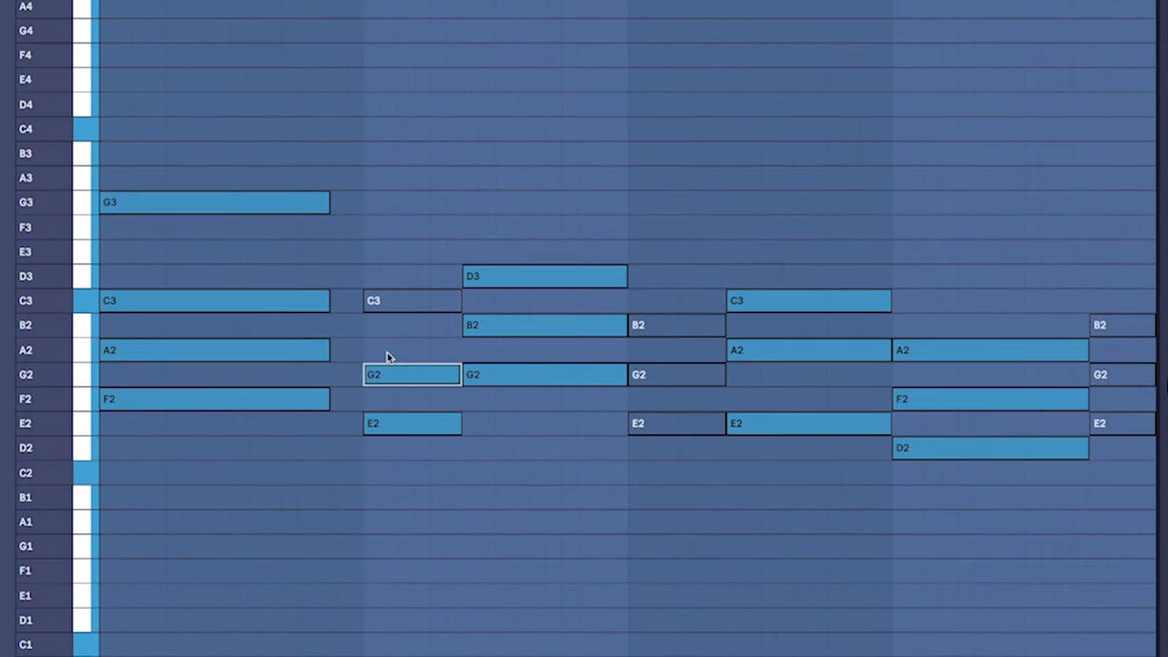
left_click(391, 305)
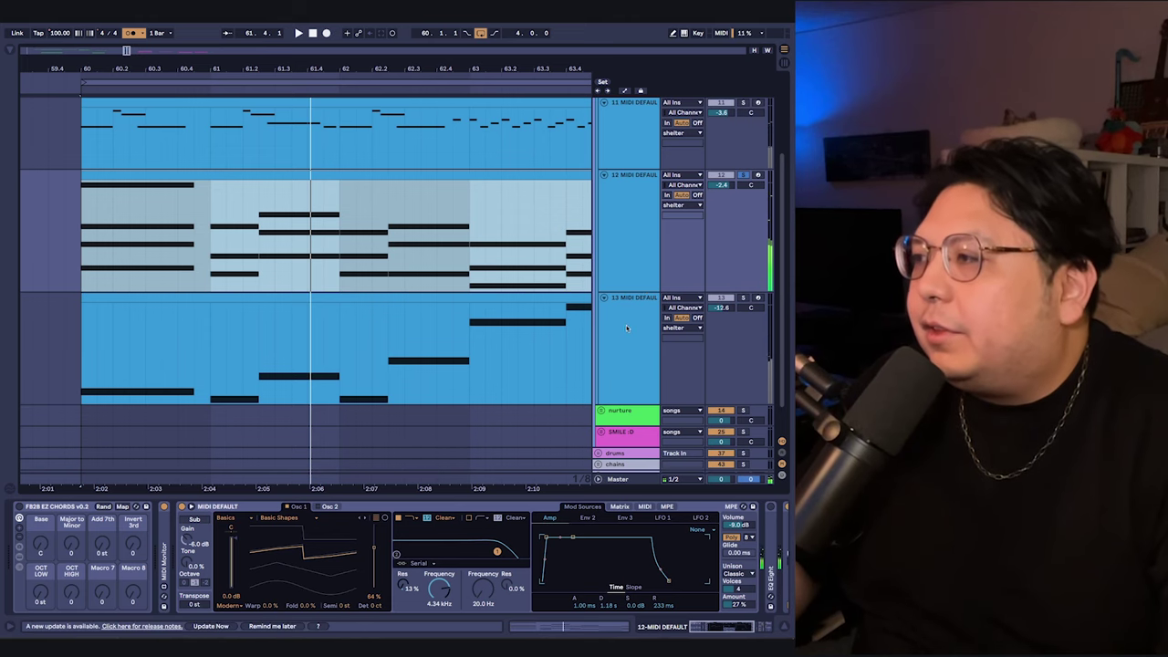
- Compare the chord clip on track 12 with the bass notes in the clip on track 13
left_click(201, 262)
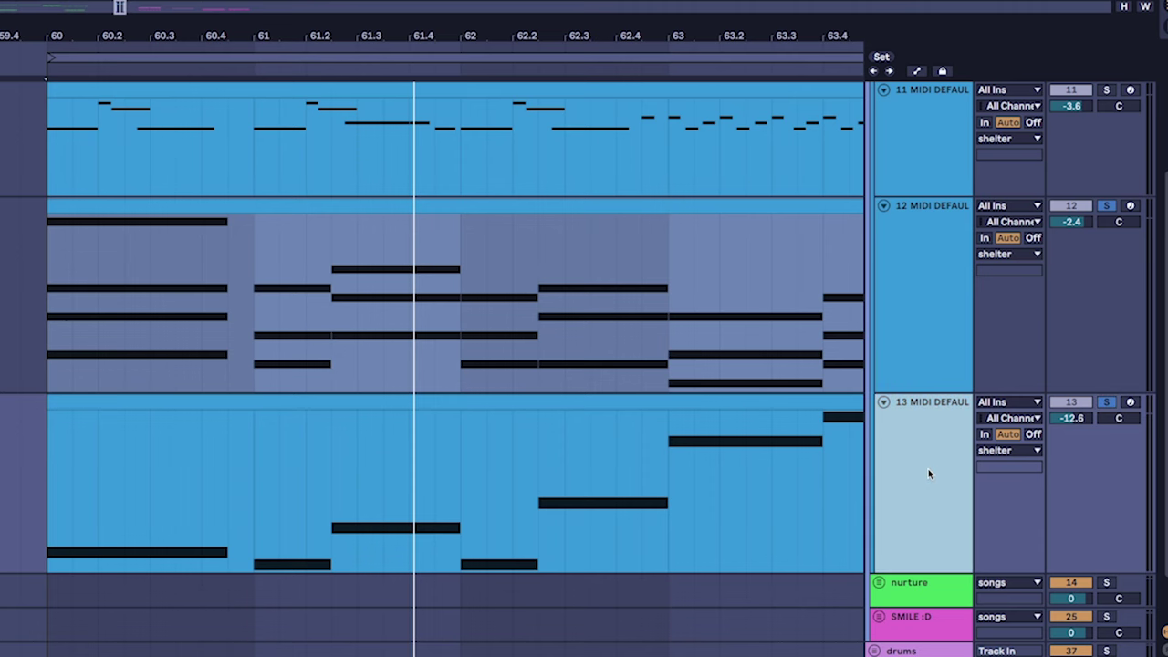
left_click(160, 505)
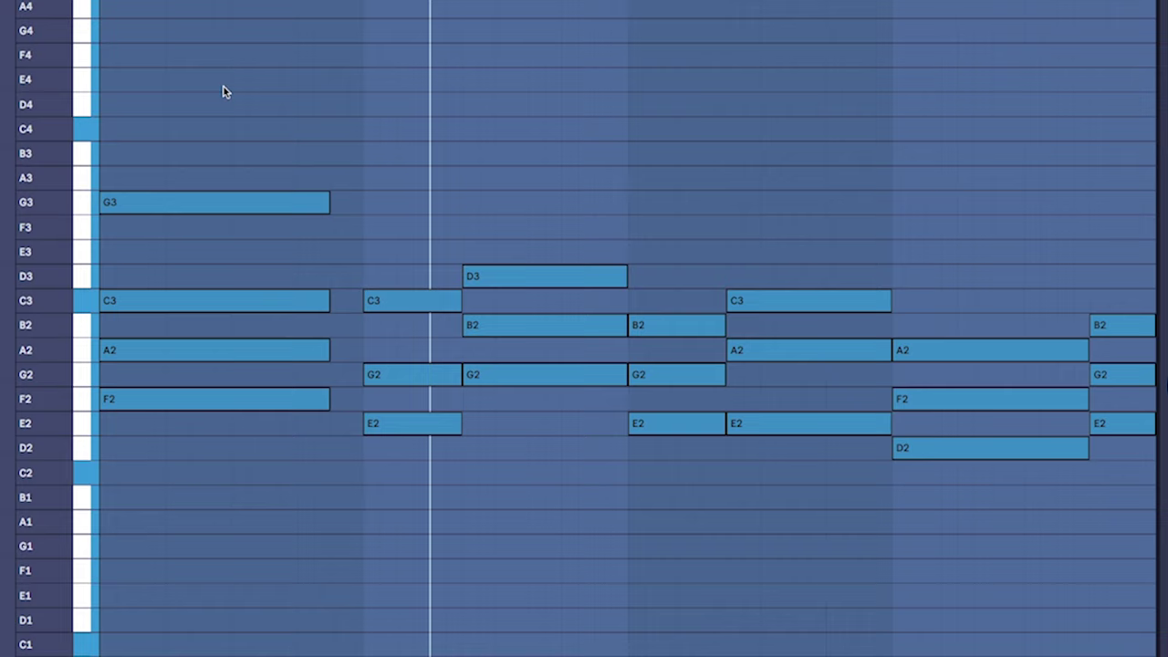
scroll(252, 470, "down", 1)
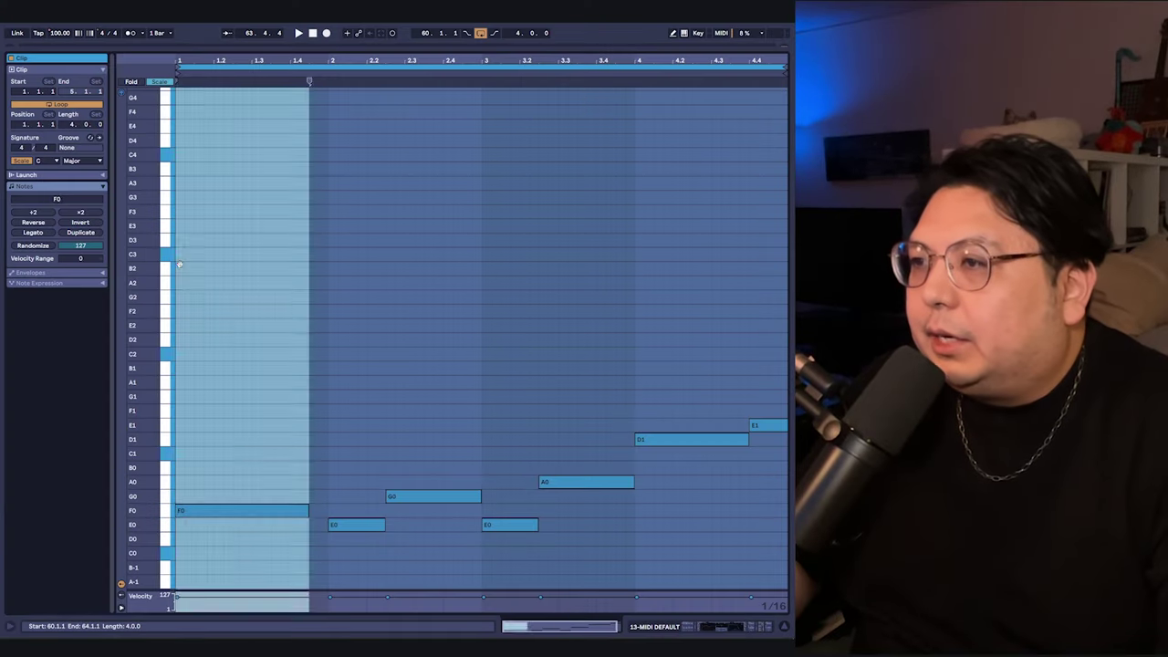
left_click(233, 390)
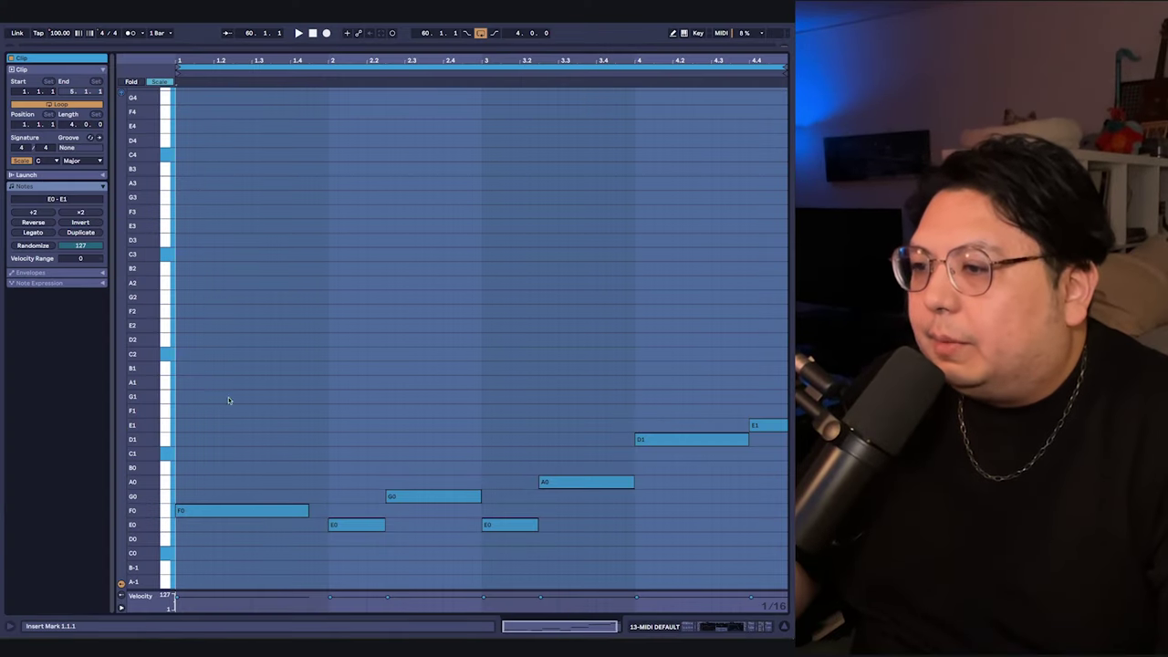
scroll(330, 500, "down", 3)
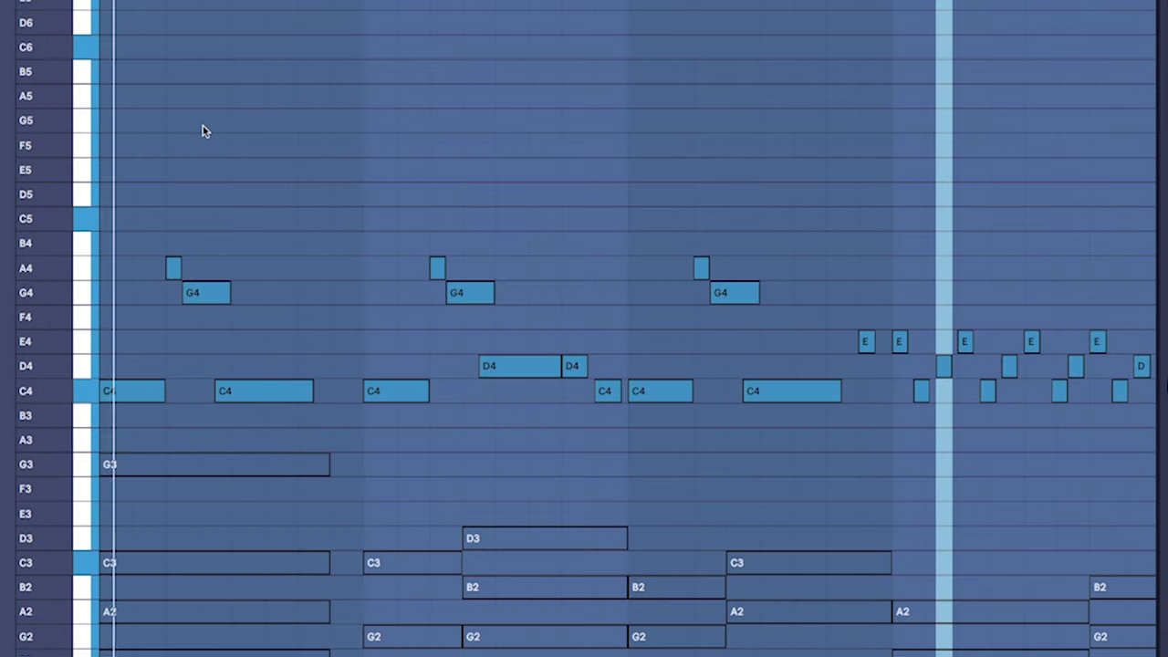
- Examine the melody above the chords by highlighting its phrases in bars 1, 2 and 3 in turn
scroll(203, 130, "down", 2)
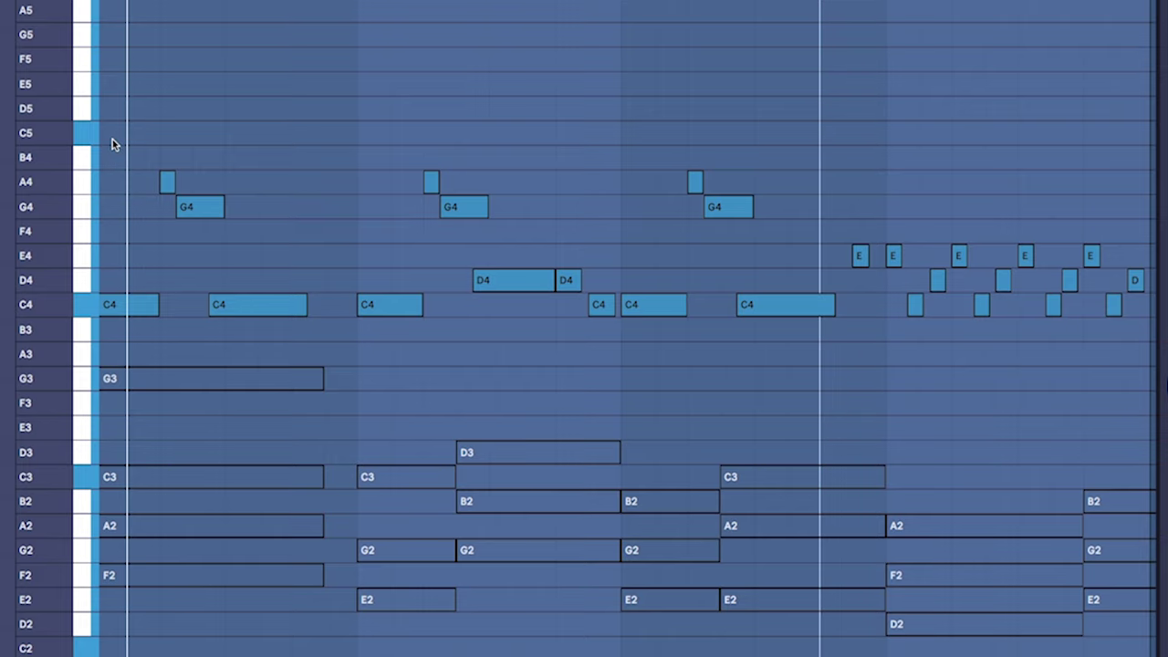
left_click_drag(112, 139, 274, 412)
left_click_drag(371, 82, 589, 402)
left_click(652, 115)
left_click_drag(633, 84, 810, 412)
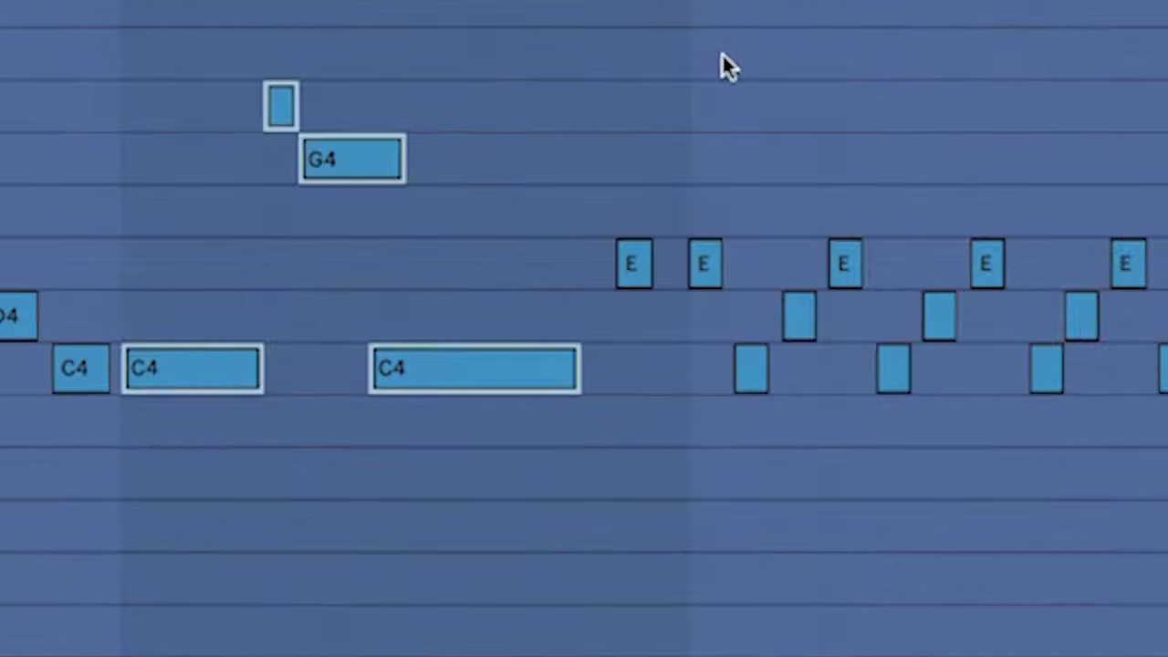
- Highlight the melody run in bar 4, and review and play the melody together with the chords of the whole clip
left_click_drag(902, 160, 1156, 382)
left_click(457, 457)
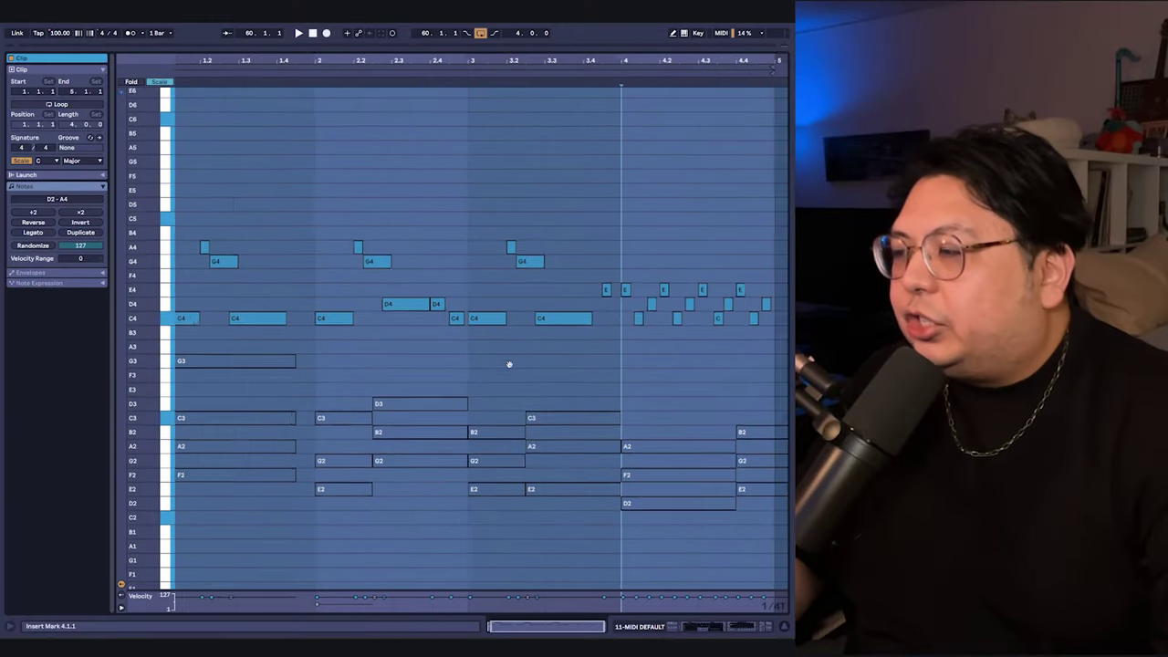
scroll(366, 367, "left", 1)
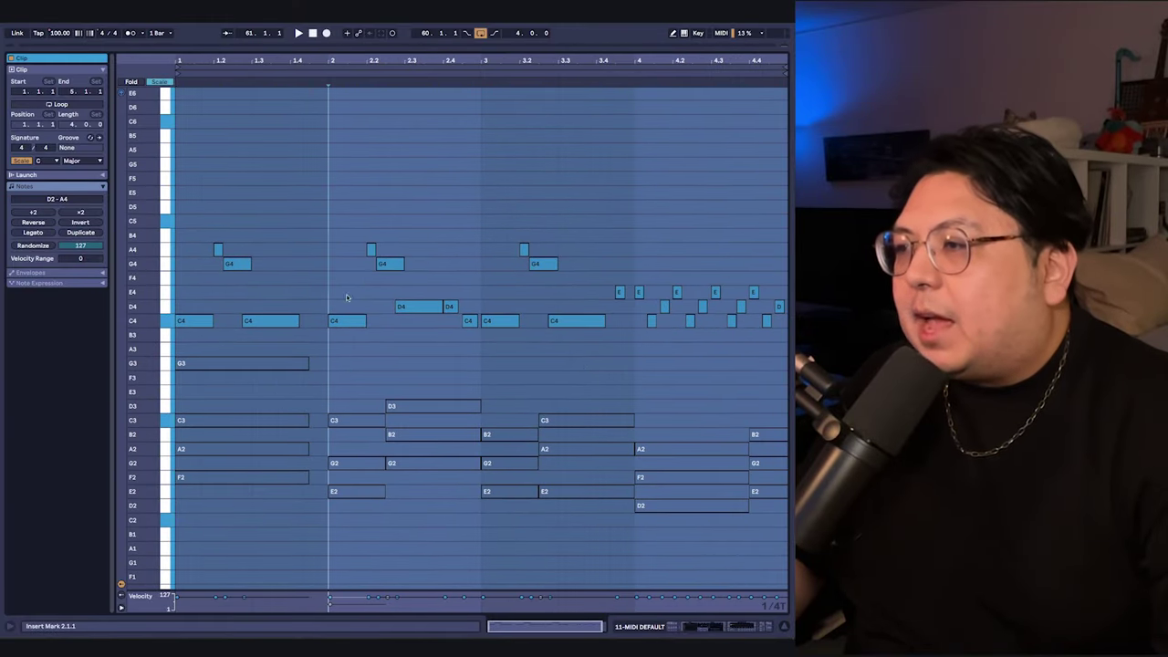
scroll(636, 211, "down", 2)
key("space")
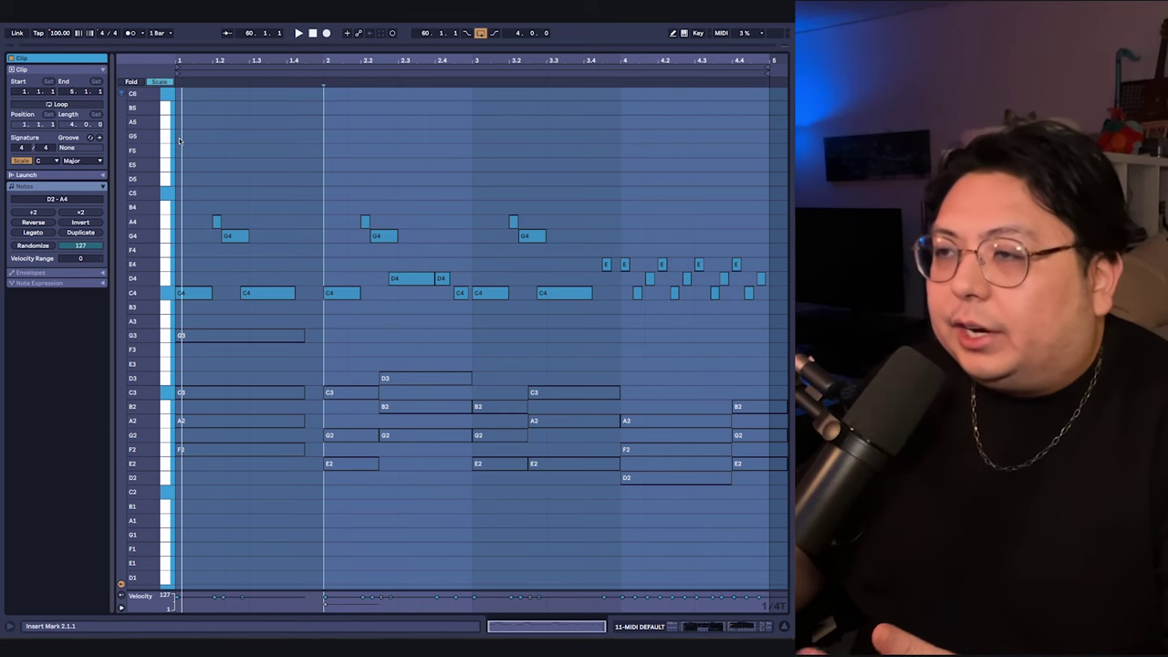
left_click(179, 140)
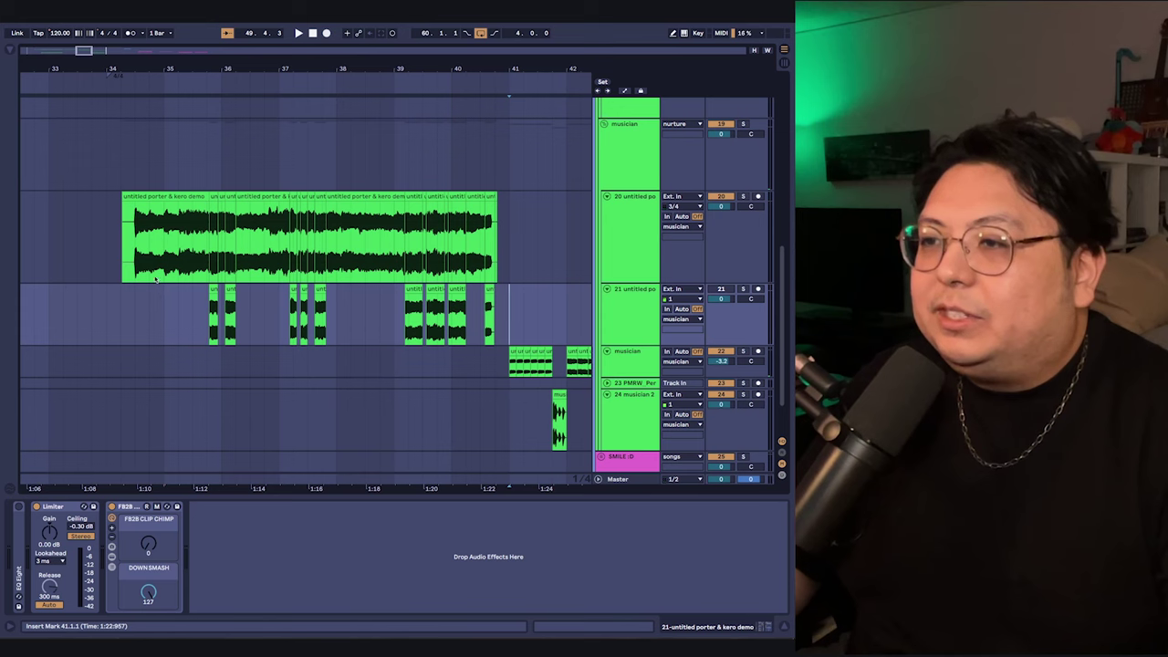
- Solo the demo recording on track 20 and play it from its first sound at 34.3.1
scroll(166, 237, "up", 1)
left_click(135, 278)
scroll(143, 282, "up", 3)
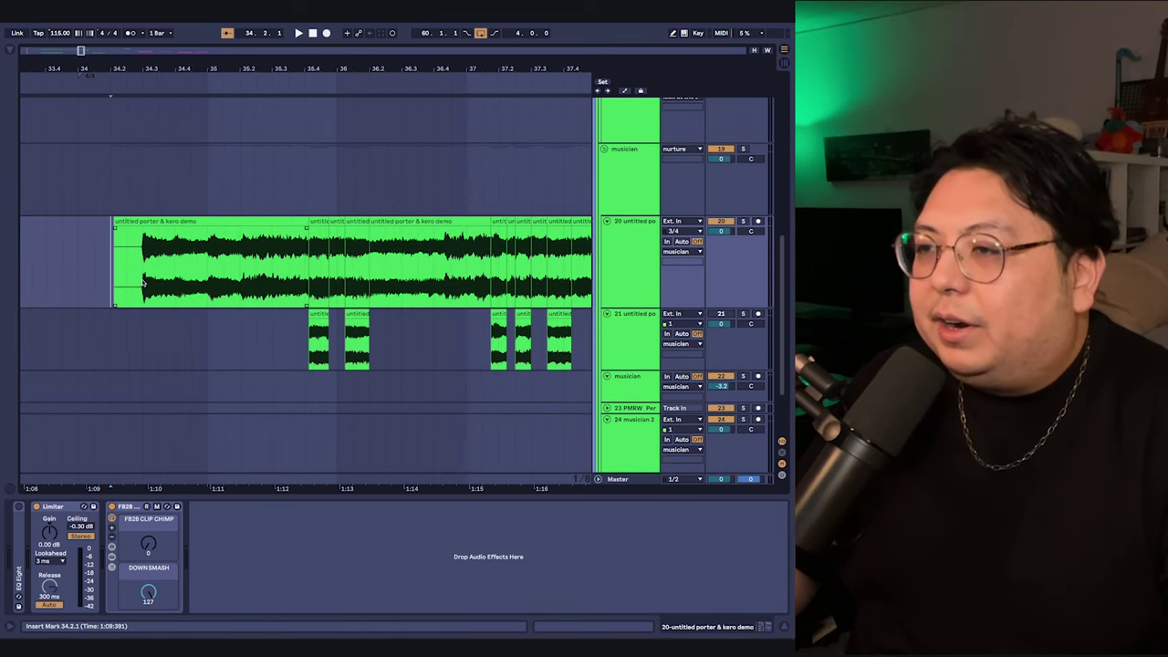
scroll(181, 290, "down", 3)
scroll(234, 271, "down", 1)
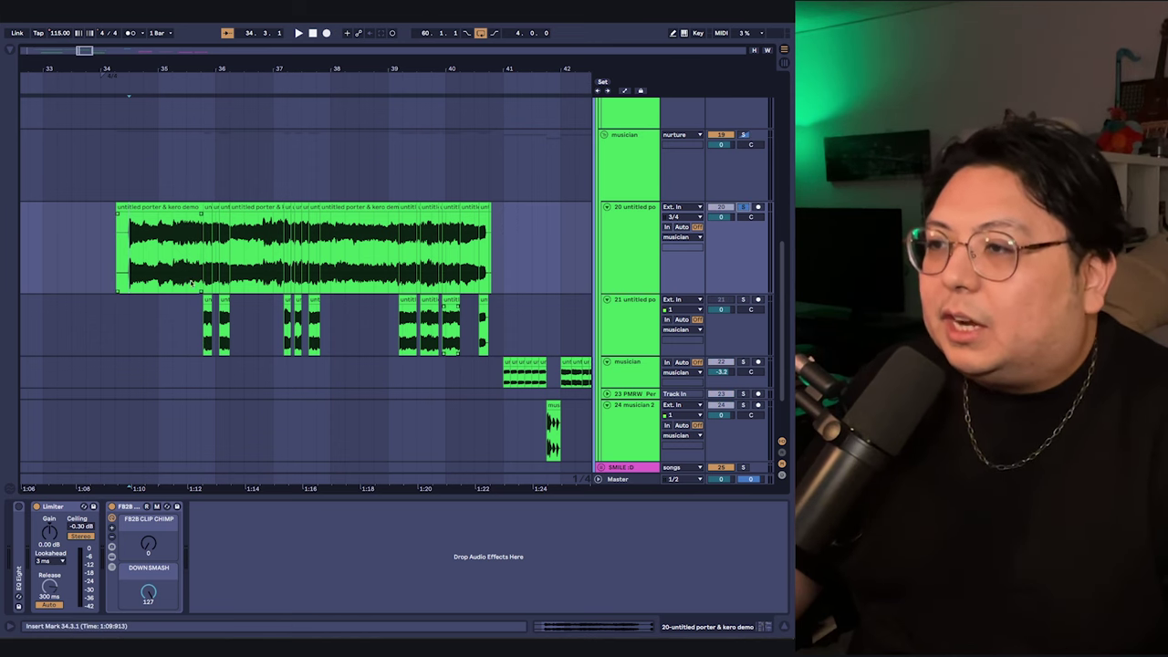
scroll(158, 258, "up", 5)
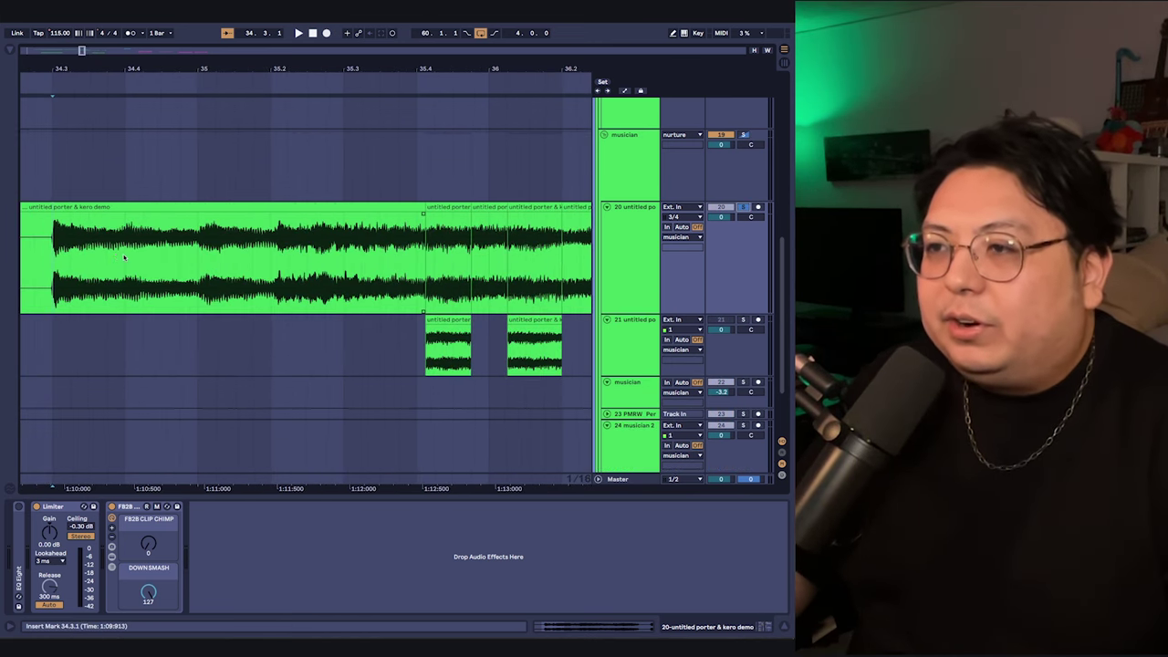
scroll(180, 305, "down", 2)
scroll(119, 299, "right", 2)
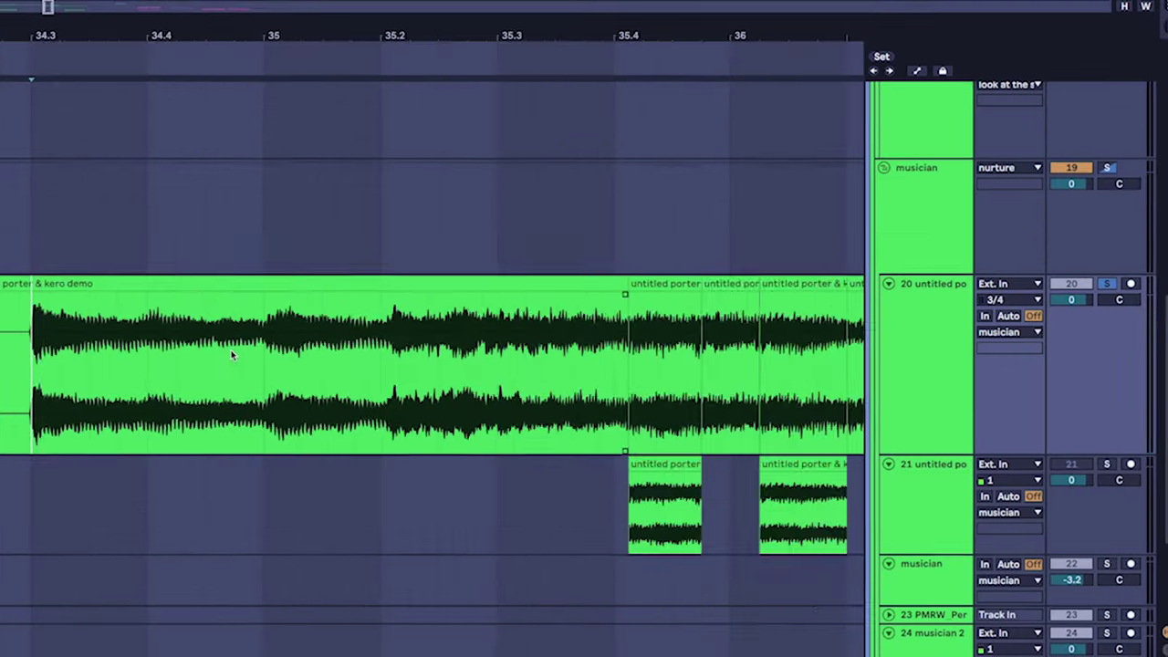
key("space")
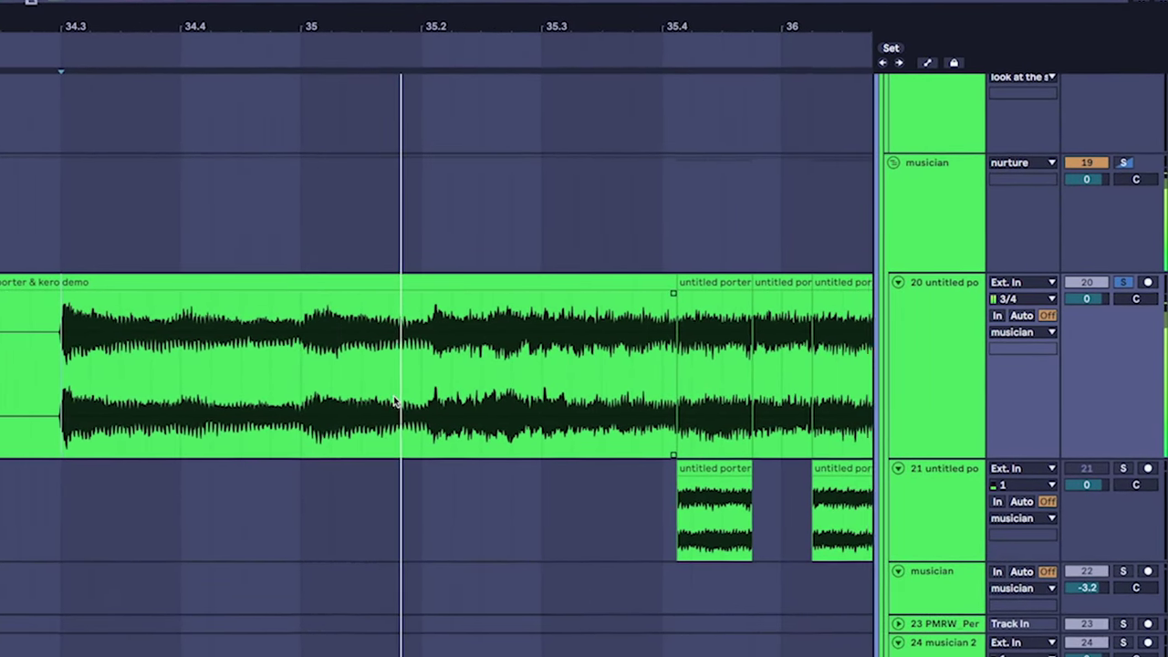
scroll(250, 392, "down", 3)
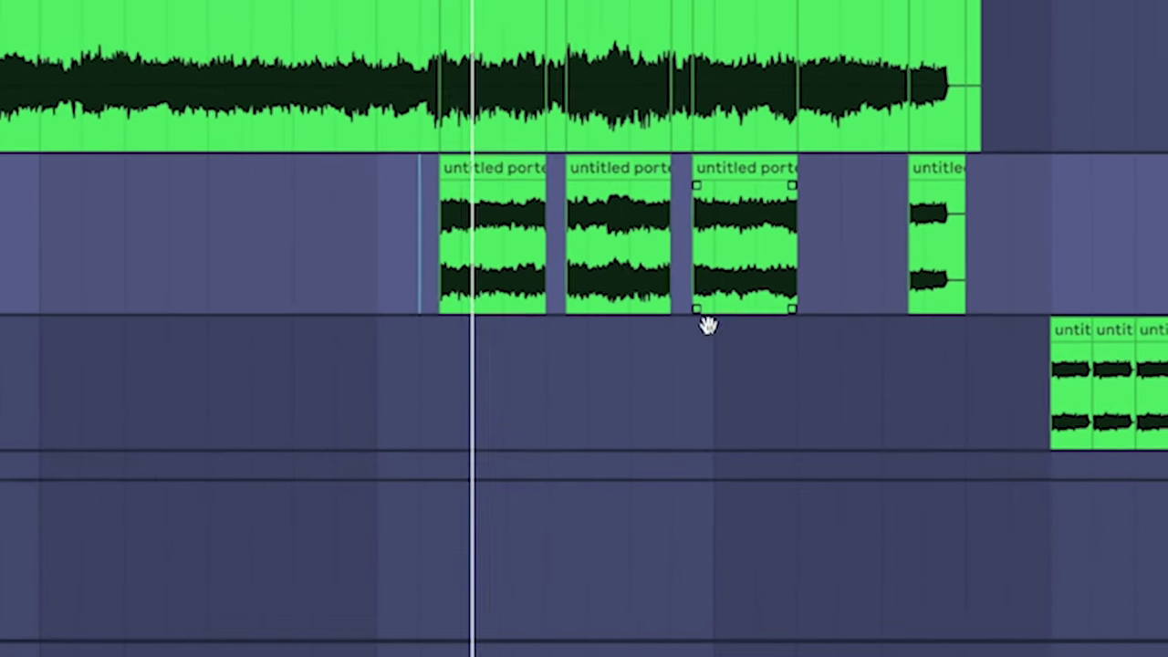
- Solo the chopped pieces on track 21 and play them from the chop just after bar 37
left_click_drag(703, 321, 612, 333)
key("space")
left_click_drag(349, 319, 808, 319)
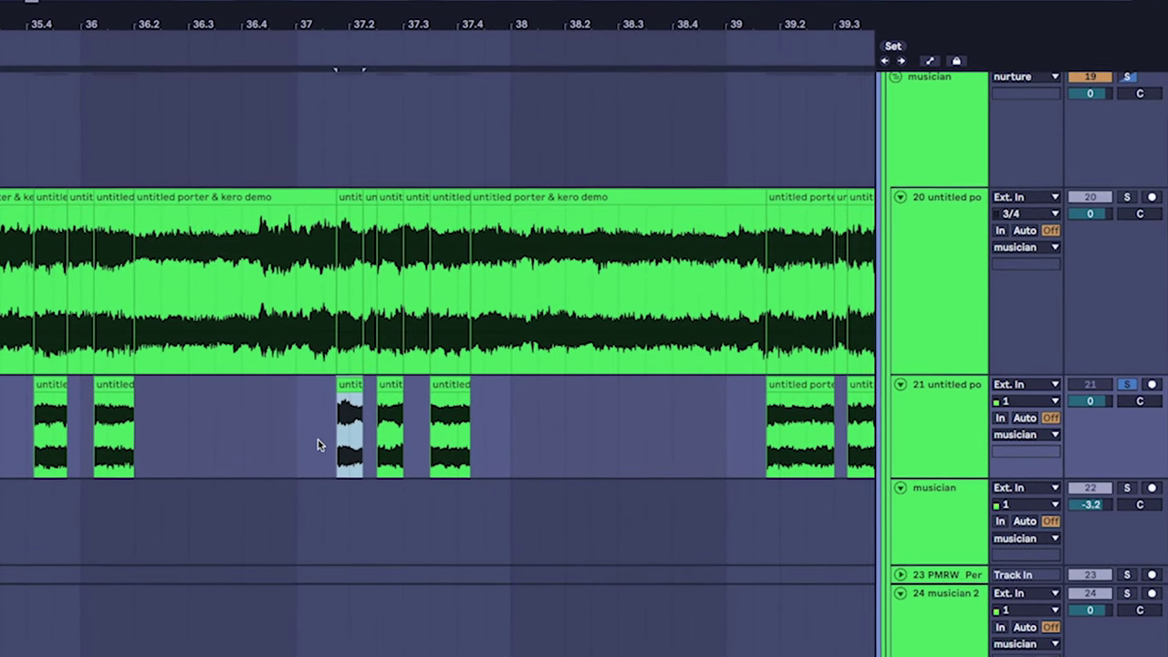
key("Left")
key("space")
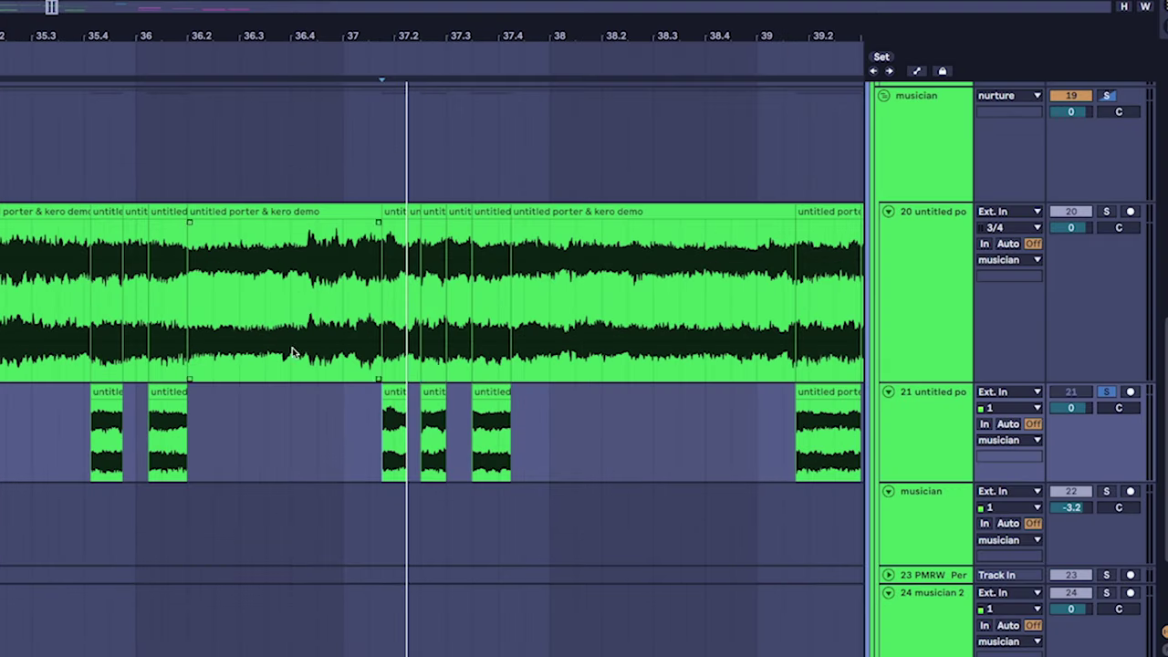
- Listen to the full recording on track 20 around bar 35, and solo track 21 to compare its chops up to bar 41
left_click_drag(300, 260, 367, 276)
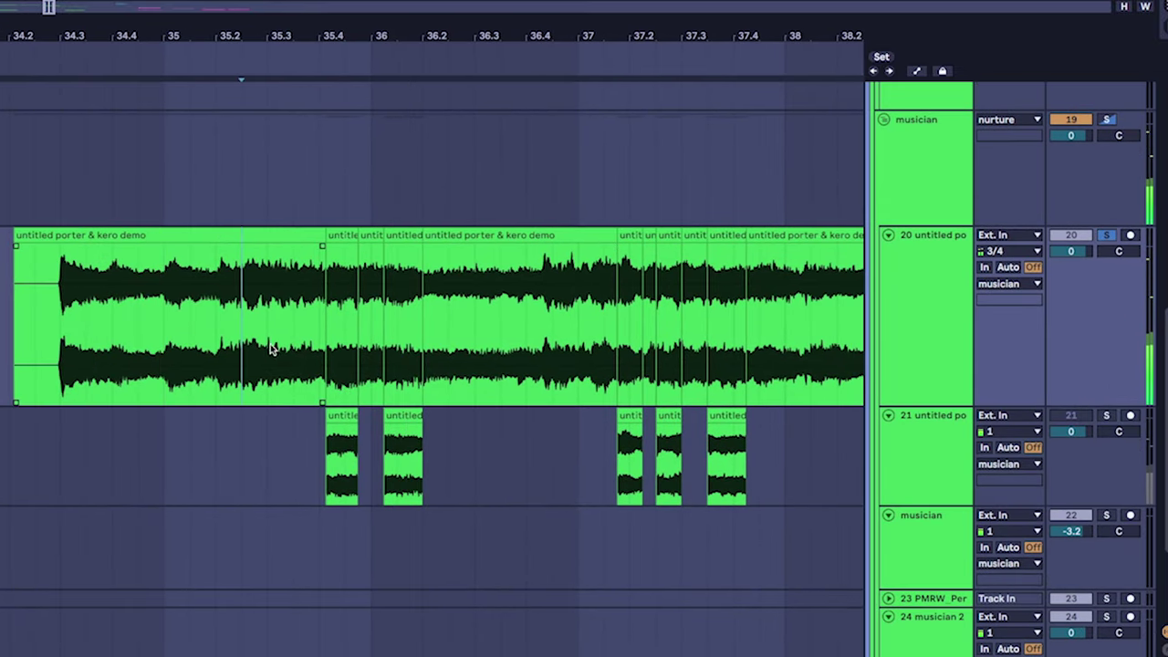
left_click(1104, 416)
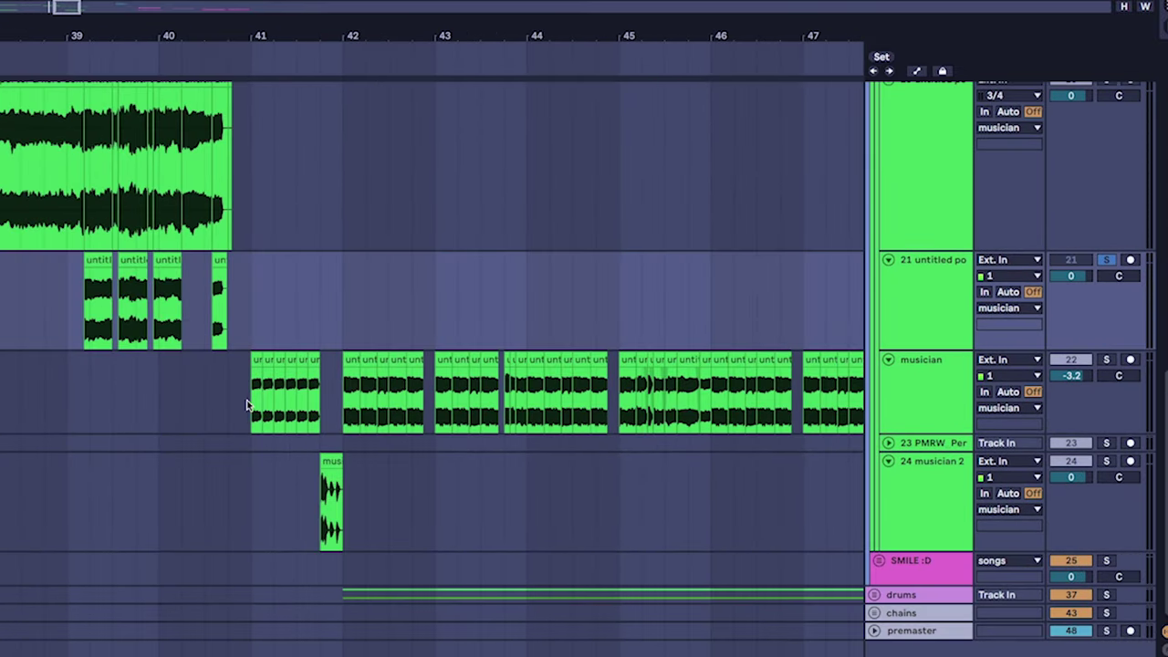
scroll(434, 421, "down", 3)
scroll(434, 421, "up", 3)
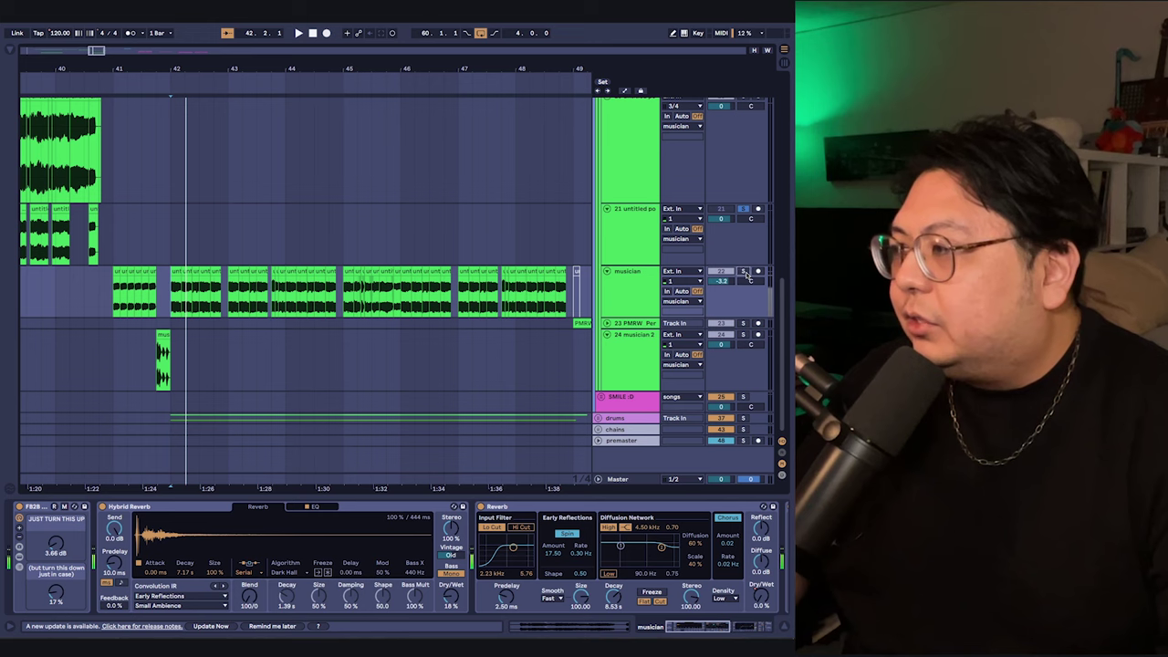
- Solo the musician track and play its rearranged chops from bar 42, highlighting those in bar 44
scroll(215, 296, "up", 4)
scroll(224, 301, "up", 4)
scroll(223, 301, "down", 1)
key("space")
left_click_drag(128, 312, 250, 344)
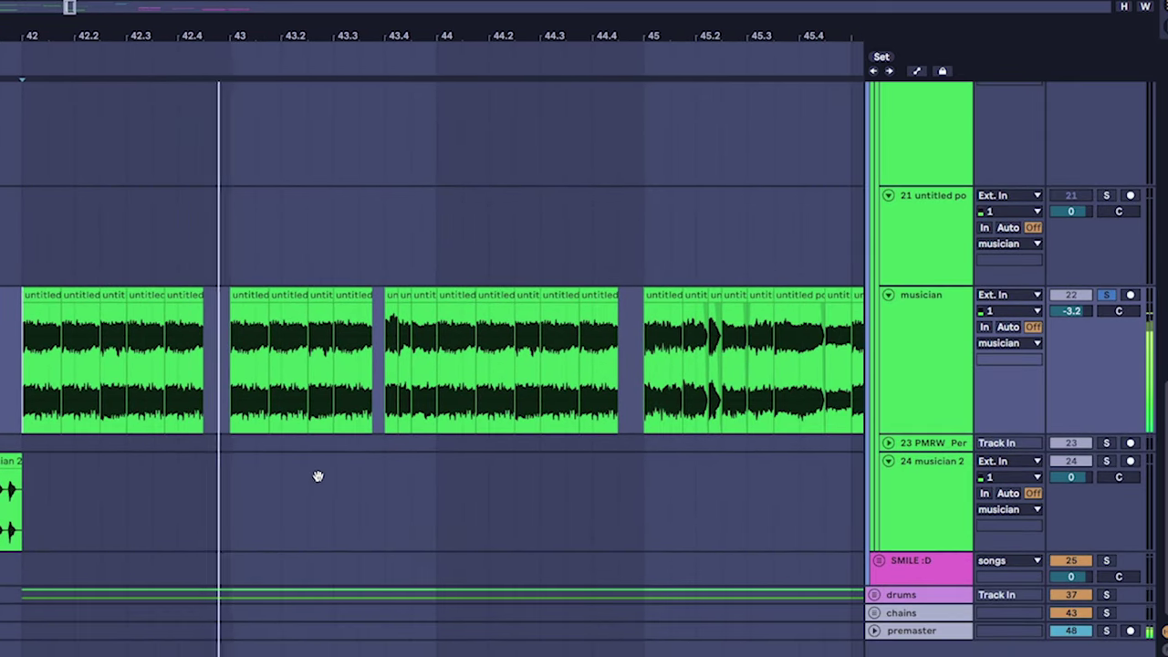
scroll(301, 405, "right", 2)
scroll(333, 409, "up", 2)
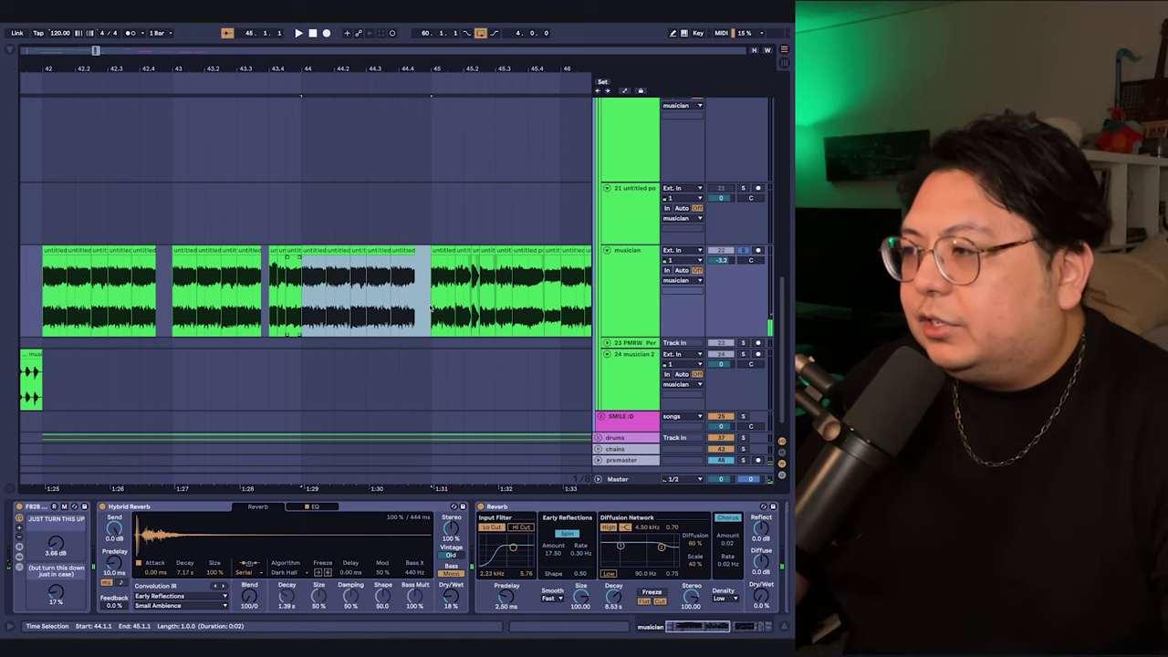
- Play the musician track's chop variation from the start of bar 45
scroll(283, 324, "right", 5)
scroll(426, 346, "left", 5)
scroll(331, 338, "right", 3)
scroll(295, 310, "right", 1)
left_click(294, 307)
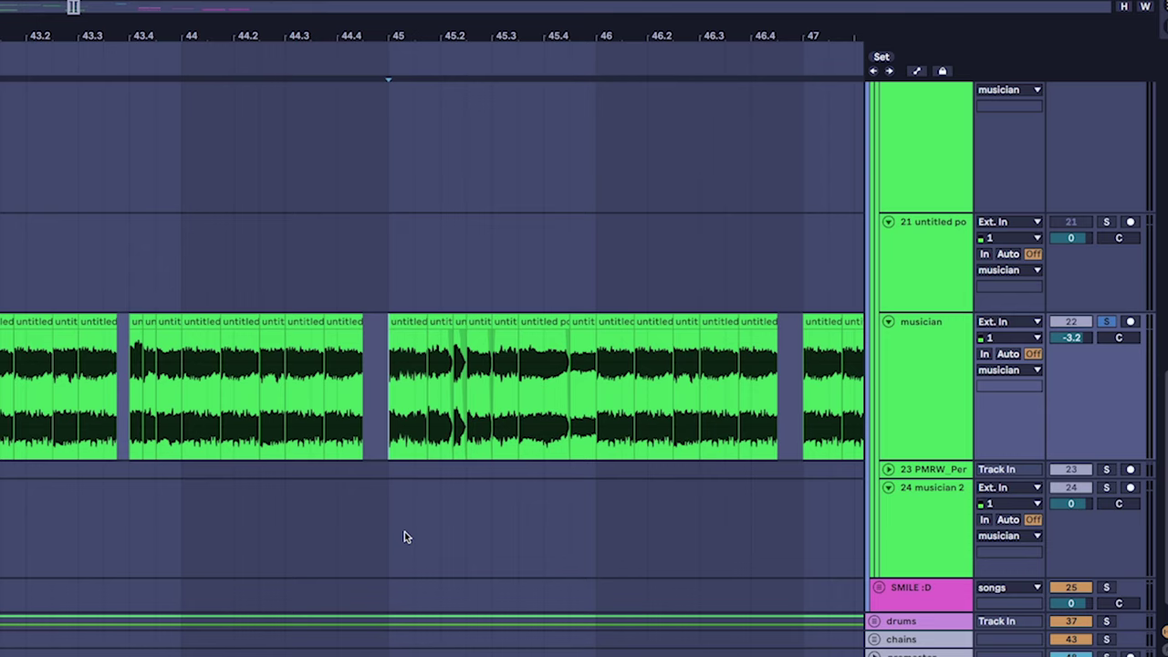
key("space")
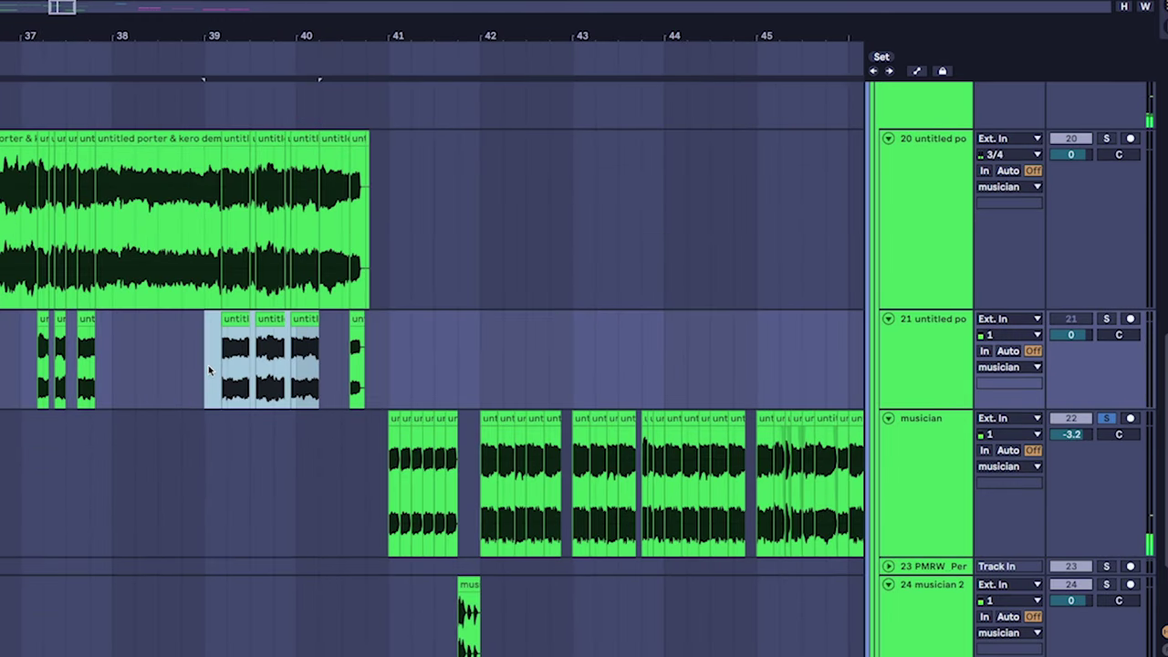
- Compare the source chops on track 21 near bars 35 and 39 with the rearranged chops on the musician track
scroll(507, 453, "right", 2)
scroll(507, 454, "right", 5)
scroll(506, 453, "down", 2)
scroll(293, 448, "left", 2)
scroll(407, 443, "up", 3)
left_click(429, 439)
key("space")
scroll(429, 439, "down", 1)
left_click(512, 440)
key("space")
key("space")
scroll(474, 464, "up", 1)
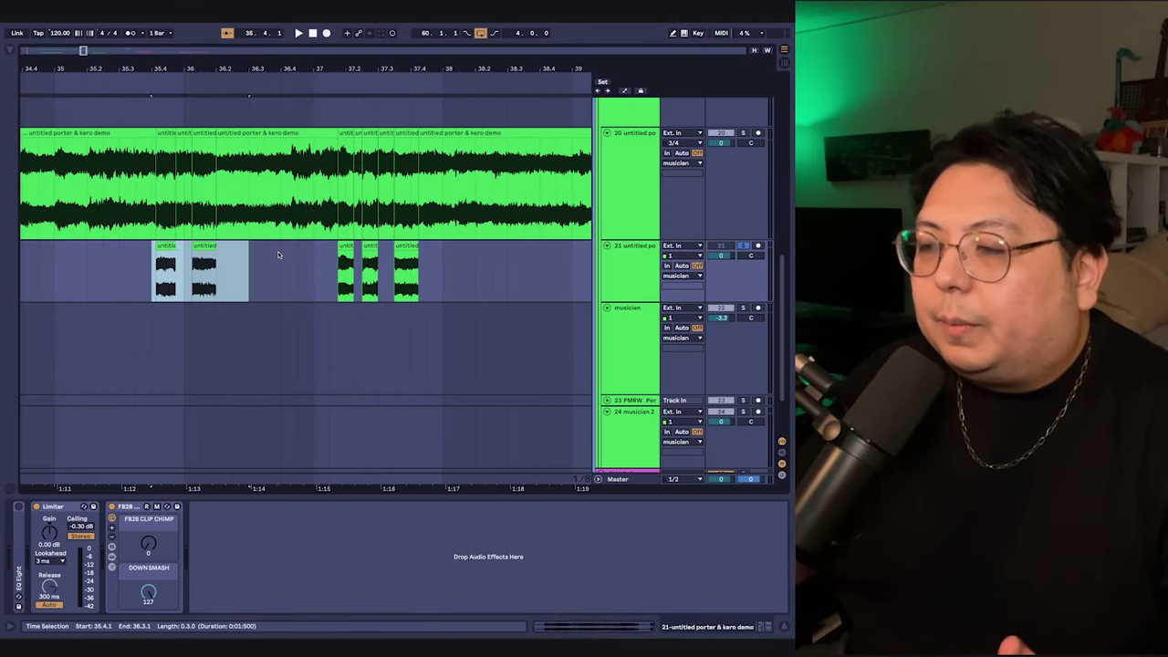
- Examine where the chops were cut from the track 20 recording, highlighting the uncut passage from 36.2.1 to 37.1.4
left_click(137, 270)
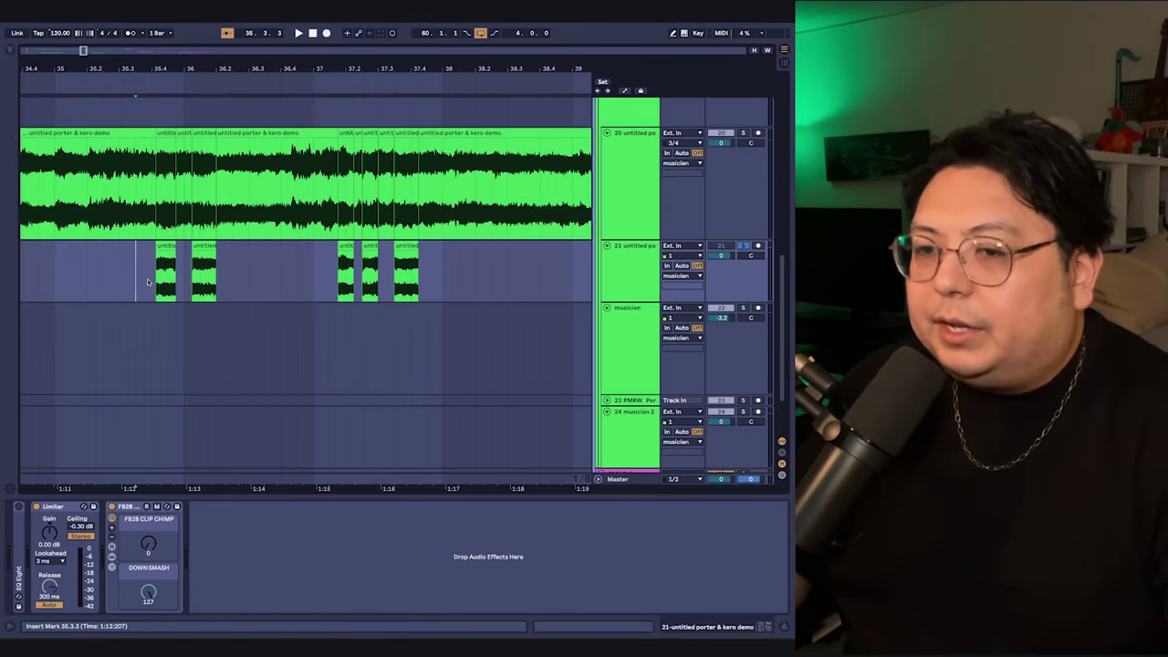
left_click(152, 270)
scroll(190, 270, "up", 3)
left_click_drag(150, 270, 121, 291)
left_click(171, 219)
scroll(203, 255, "down", 3)
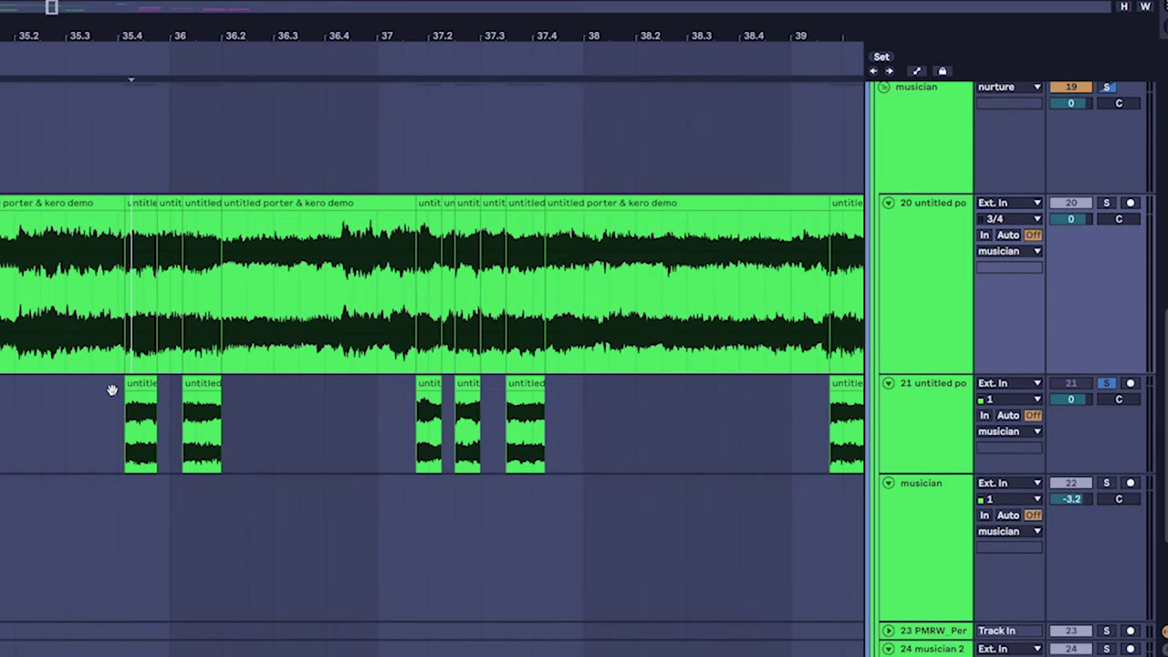
scroll(149, 285, "down", 2)
scroll(149, 286, "right", 2)
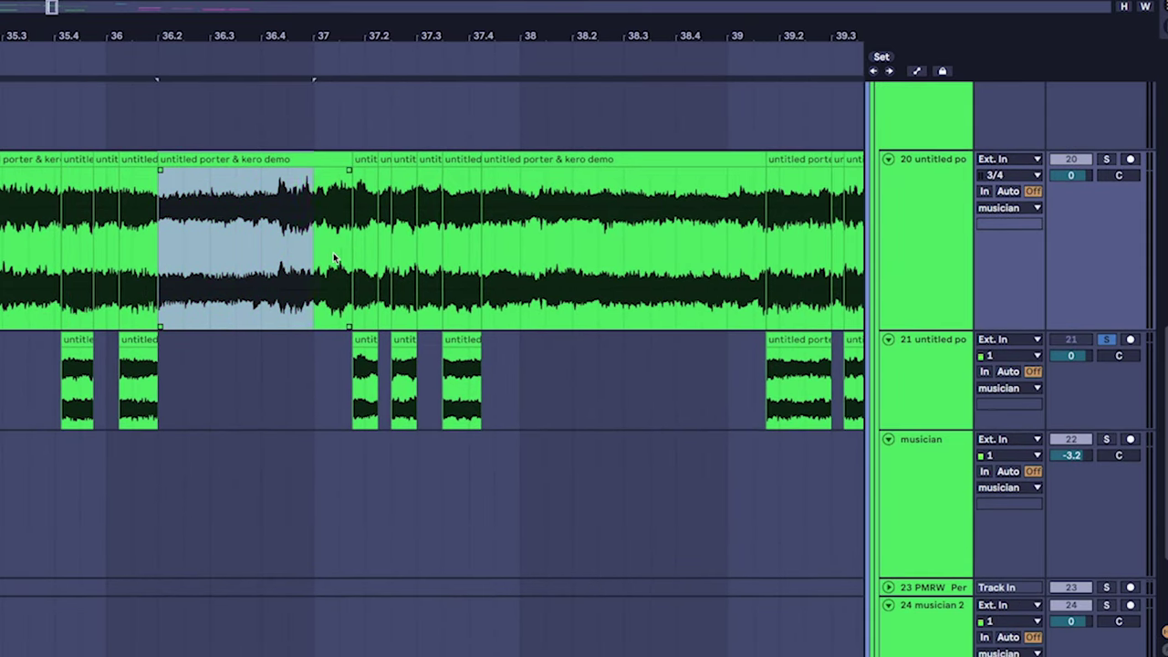
left_click_drag(431, 443, 80, 293)
scroll(469, 320, "down", 3)
left_click_drag(637, 414, 290, 325)
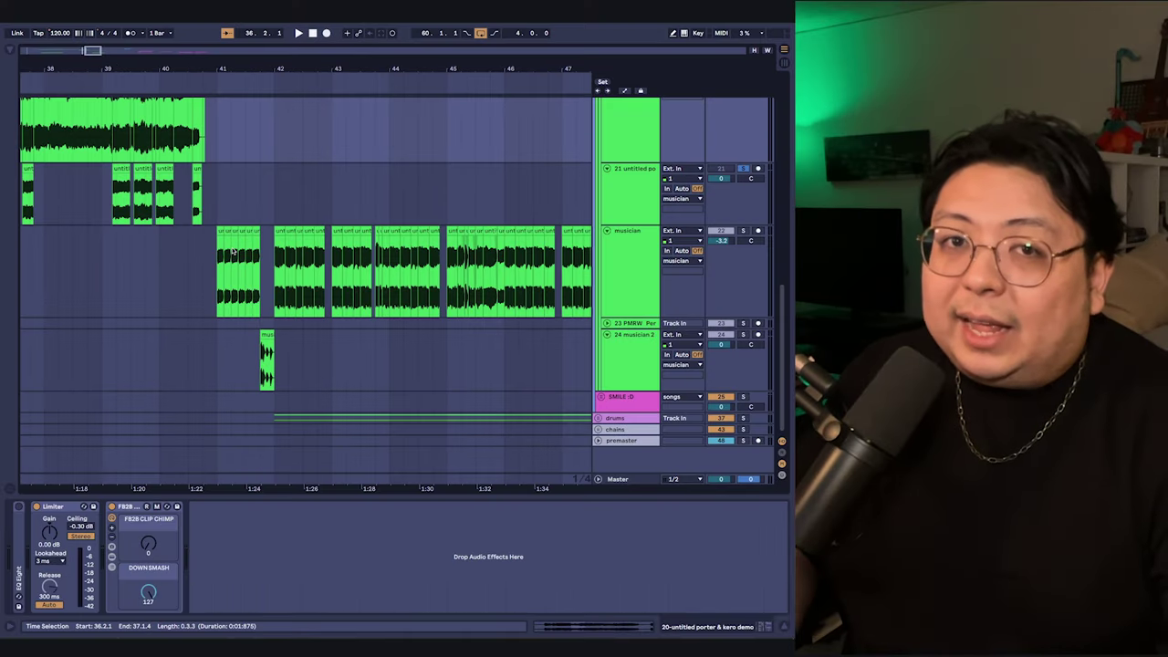
- Solo the musician track again and play its opening chops from 41.1.1
left_click(217, 273)
scroll(221, 279, "right", 1)
key("s")
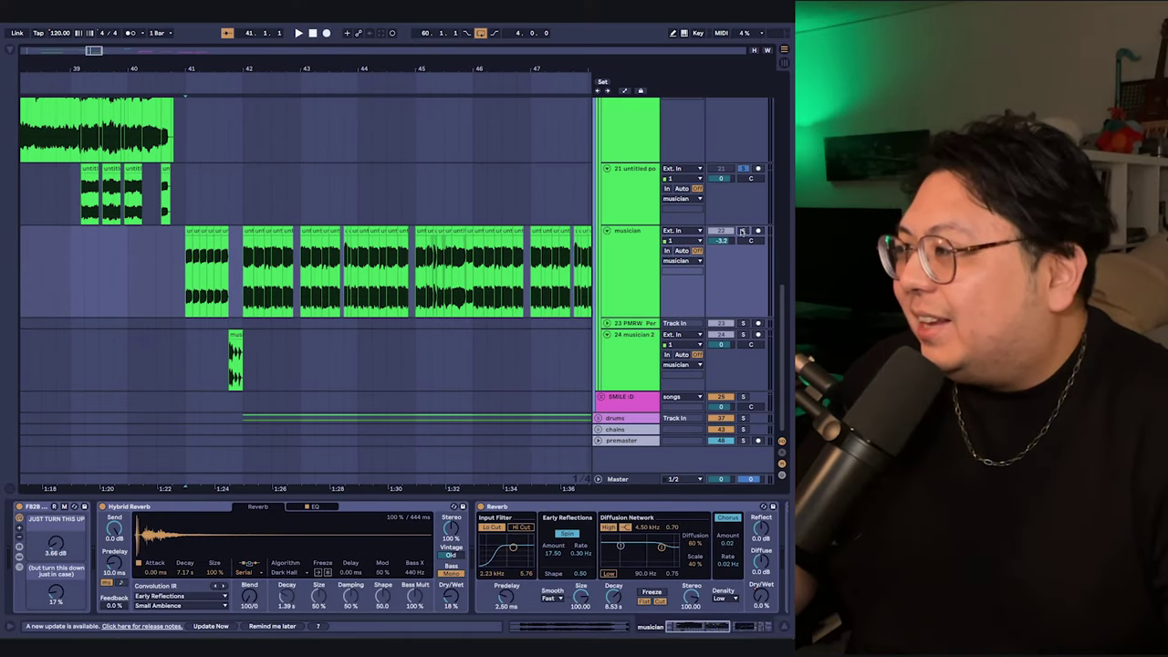
key("space")
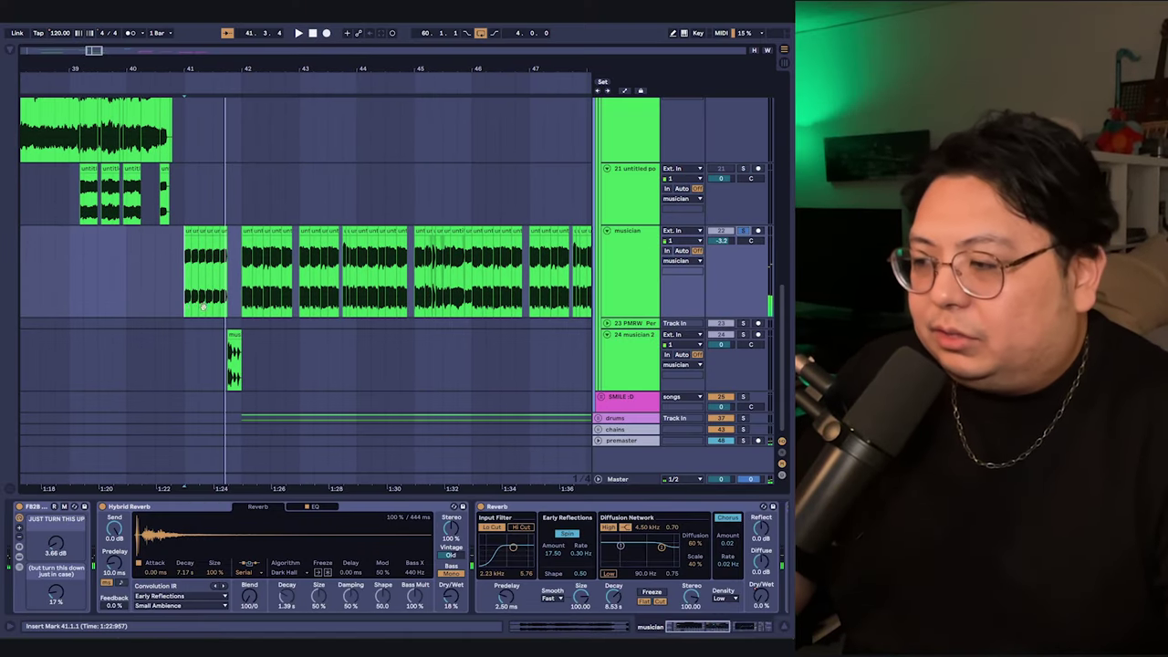
scroll(204, 307, "right", 1)
key("space")
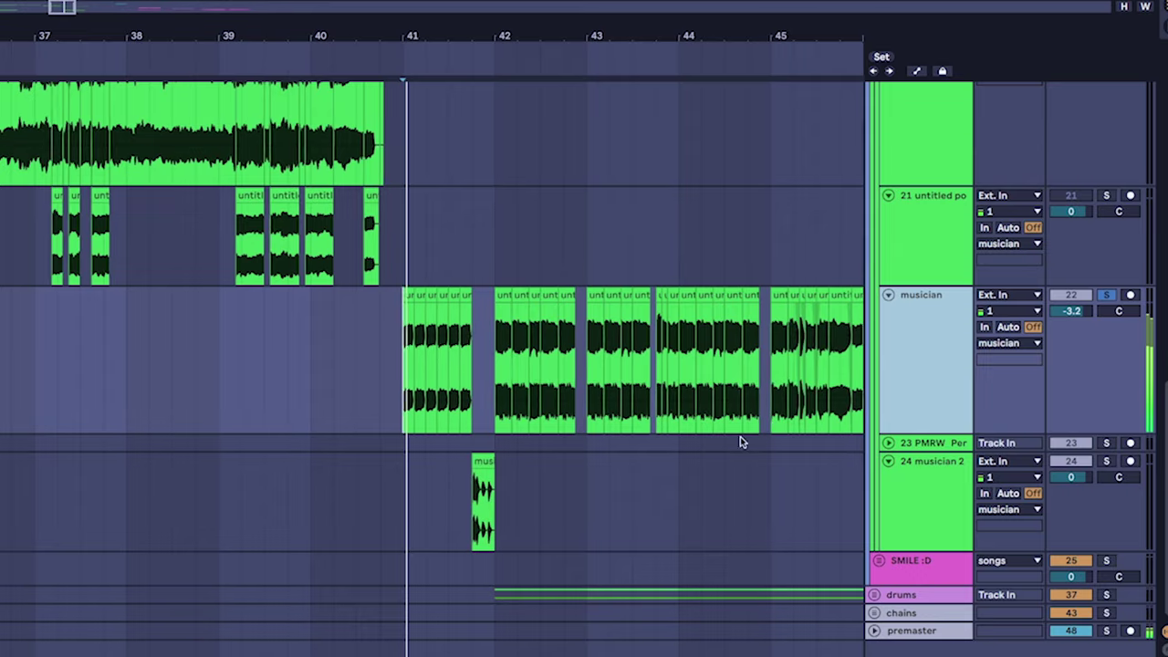
- Inspect the OTT and Saturator in the musician track's effect rack, and reactivate its EQ Eight
scroll(203, 307, "right", 2)
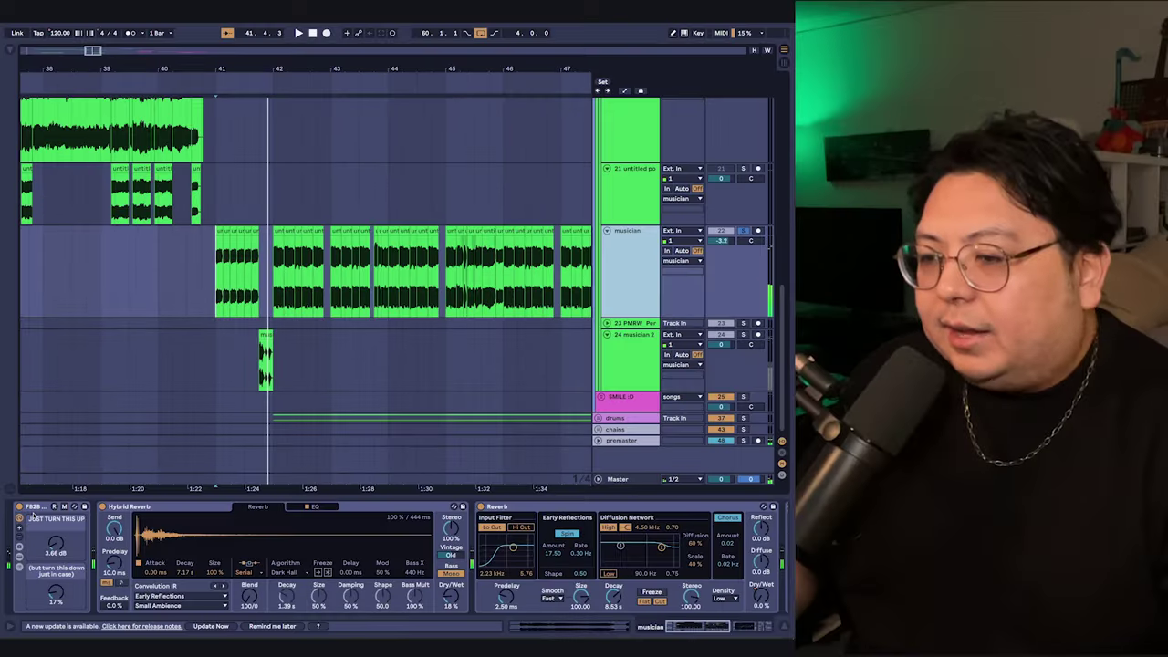
key("space")
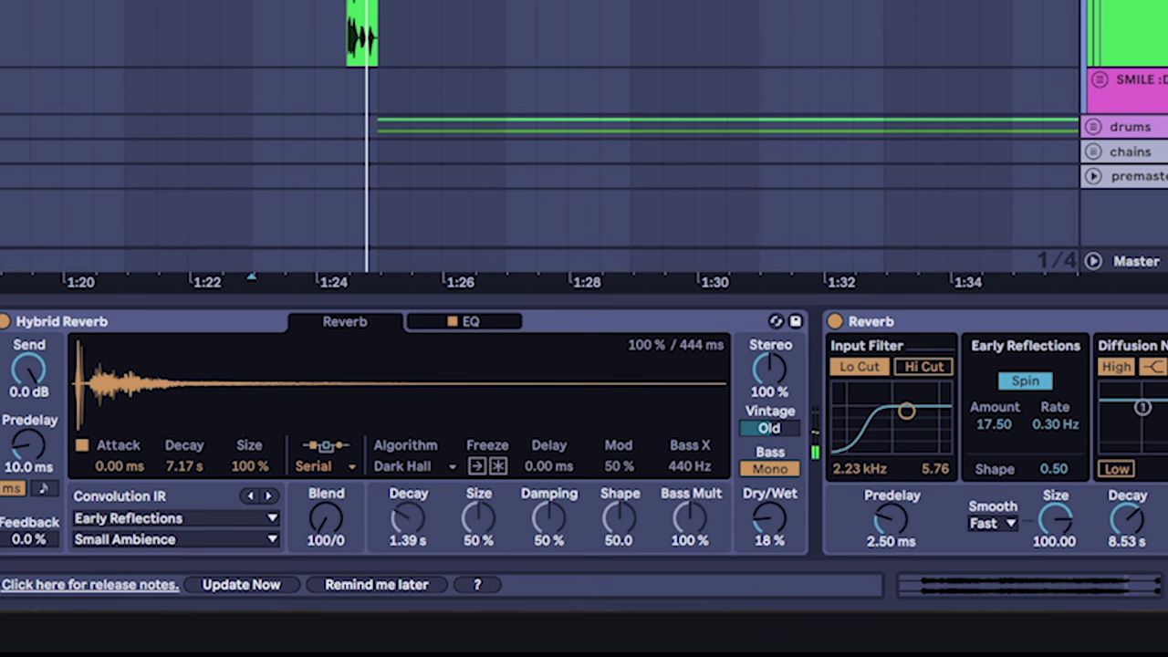
scroll(117, 332, "left", 3)
left_click(116, 328)
left_click(790, 322)
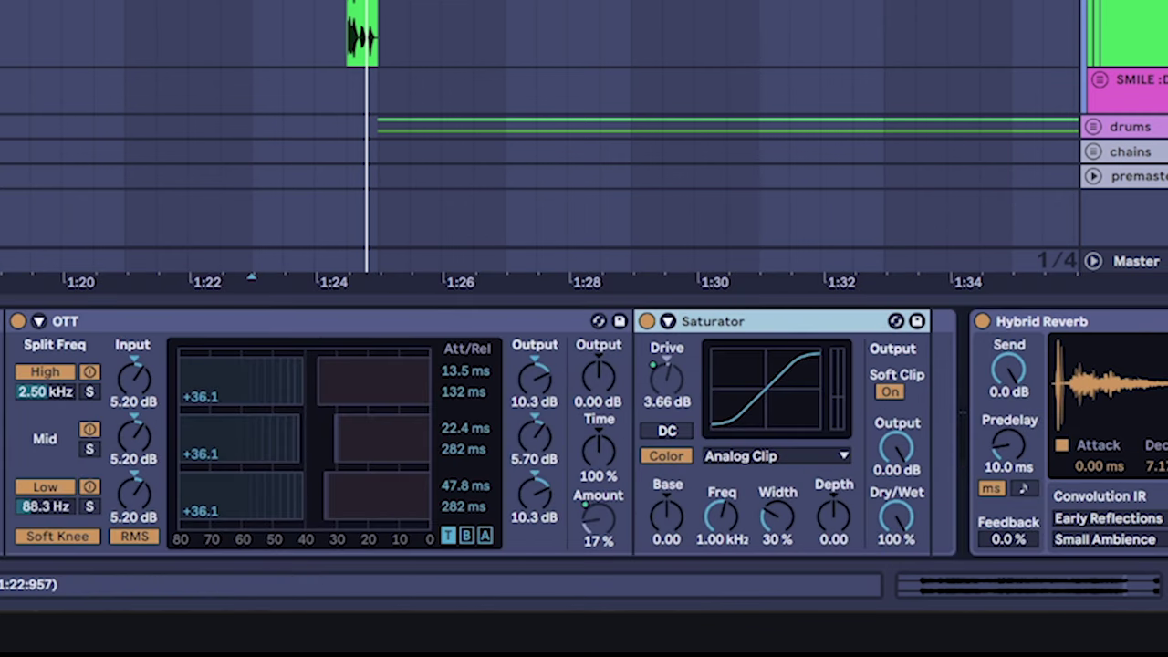
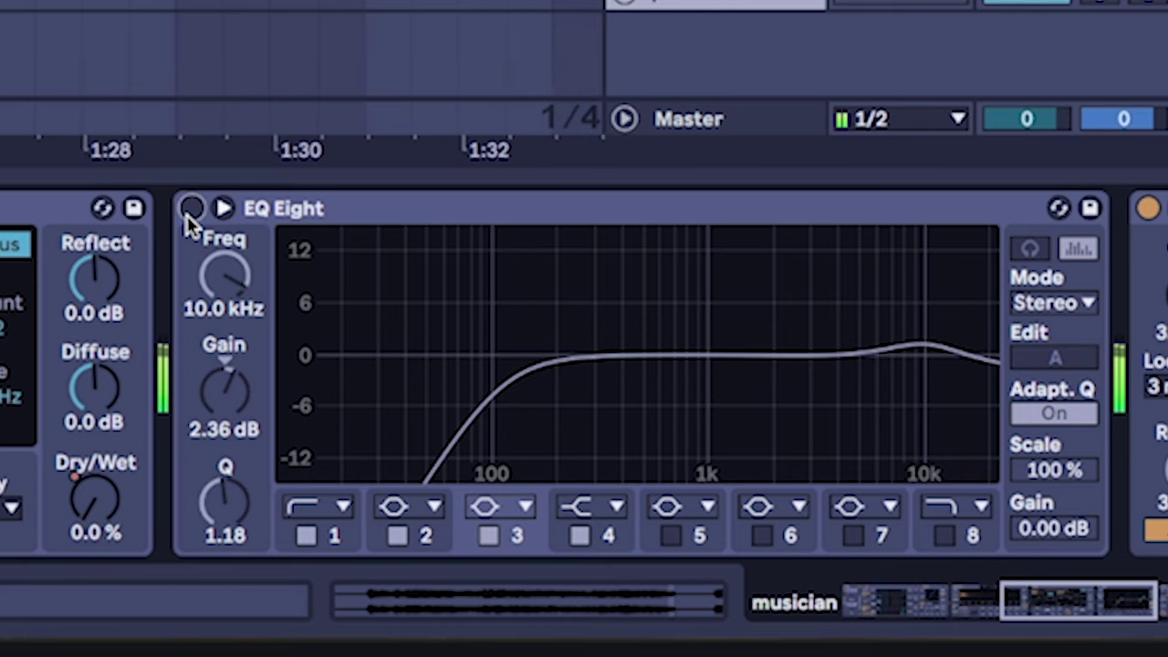
left_click(192, 208)
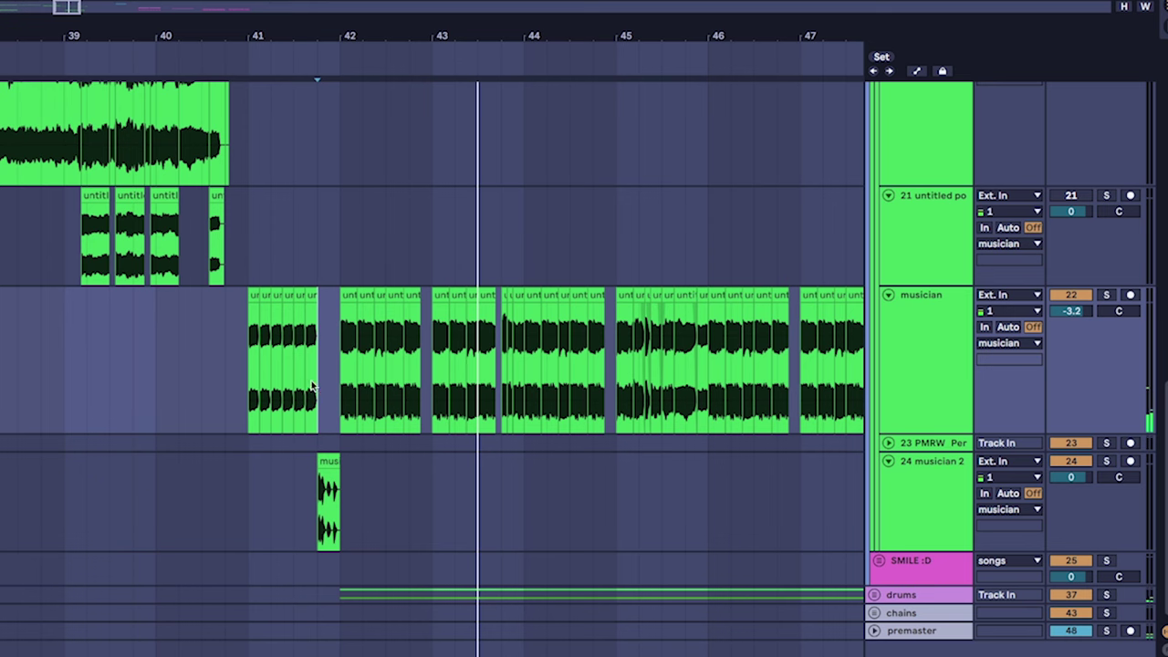
- Unfold the drums group, play the kick snare pattern from 42.1.1, and find the earlier drum section starting at bar 13
left_click(336, 391)
double_click(902, 593)
mouse_move(561, 517)
left_mouse_down()
mouse_move(306, 282)
mouse_move(449, 362)
left_mouse_up()
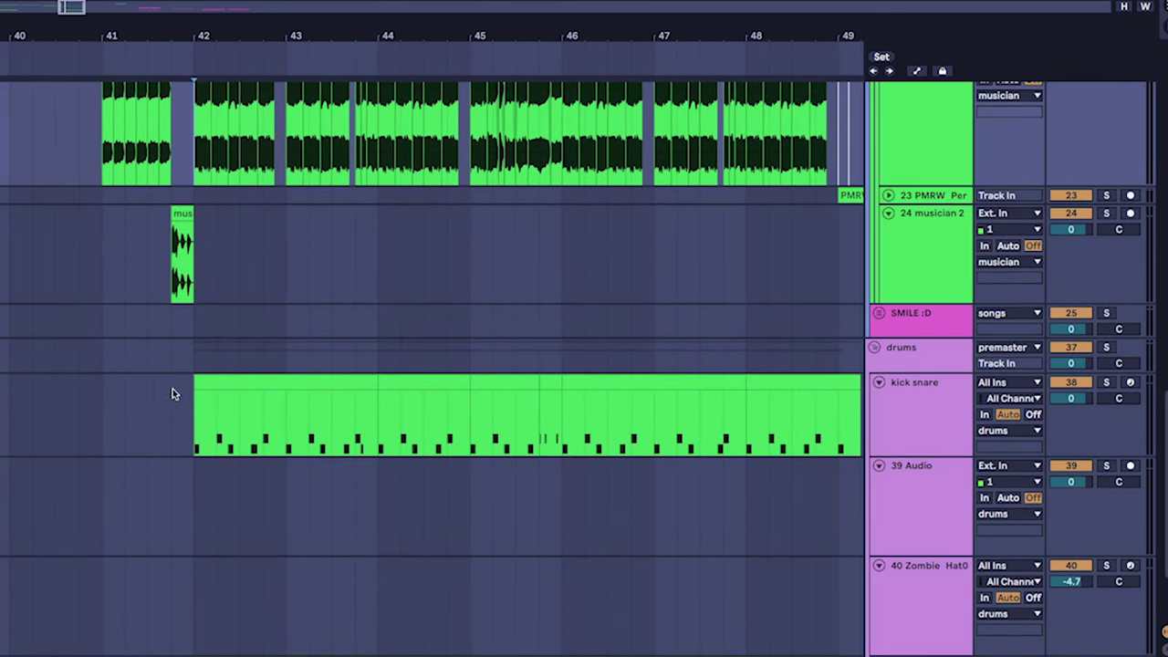
left_click(199, 355)
key("space")
mouse_move(374, 359)
left_mouse_down()
mouse_move(294, 345)
mouse_move(263, 399)
mouse_move(240, 334)
mouse_move(237, 350)
mouse_move(180, 372)
mouse_move(310, 338)
mouse_move(247, 367)
mouse_move(183, 352)
mouse_move(404, 318)
left_mouse_up()
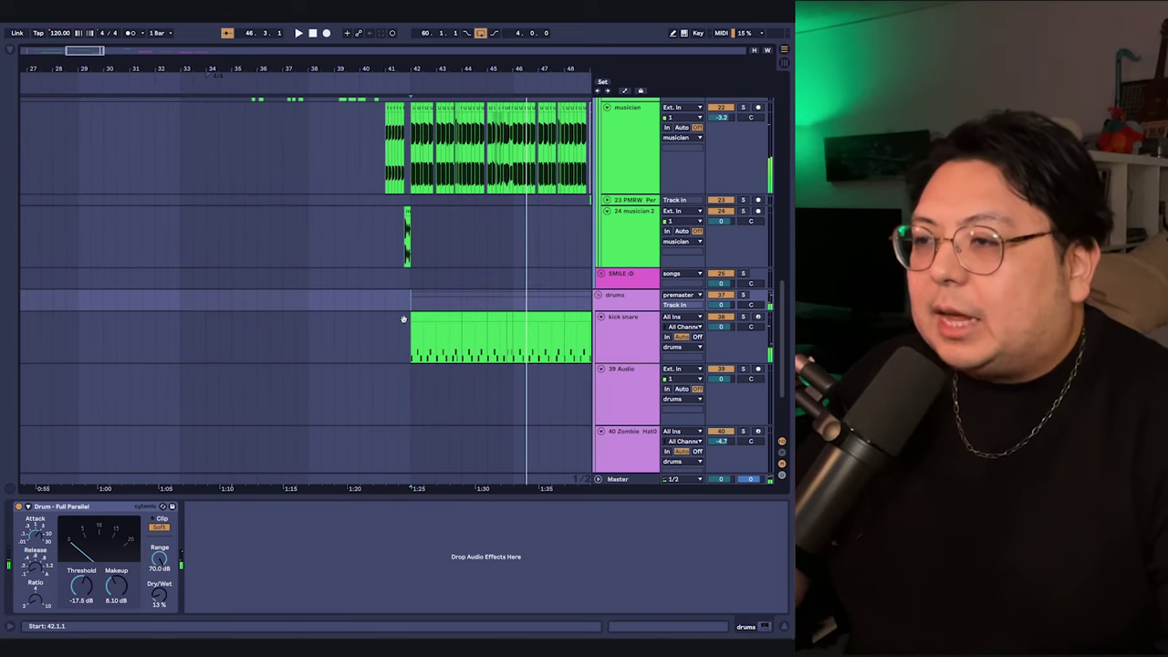
left_click_drag(55, 292, 498, 184)
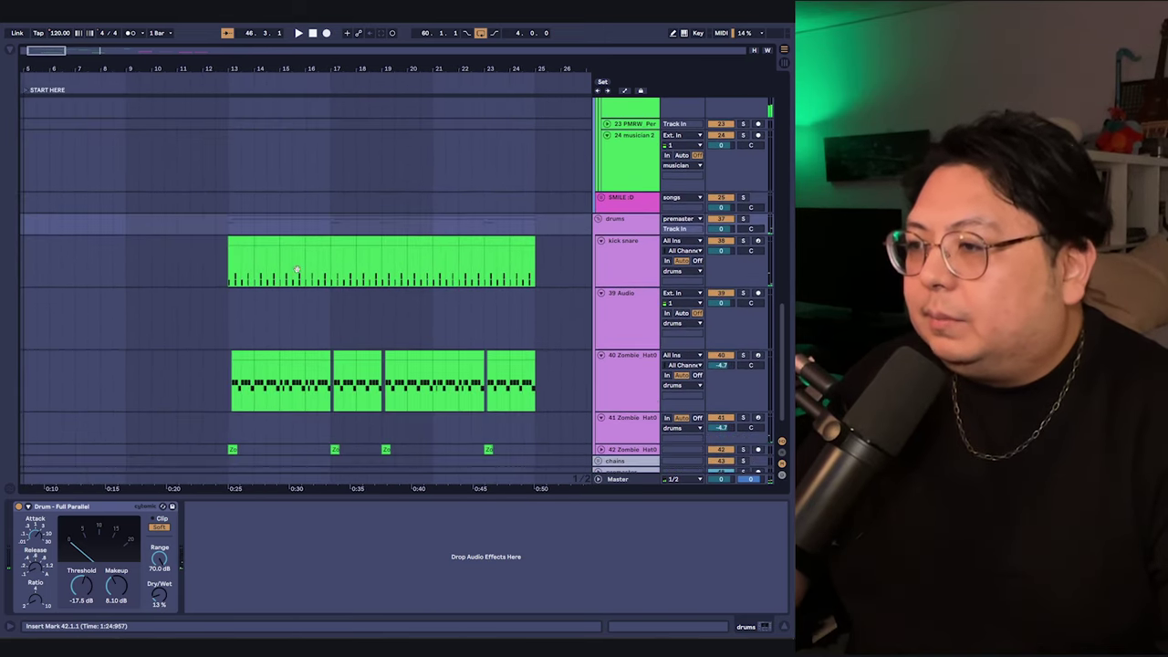
- Play the earlier section from 13.1.1 and examine the MIDI parts on tracks 17 and 18
left_click_drag(276, 225, 220, 277)
left_click(176, 302)
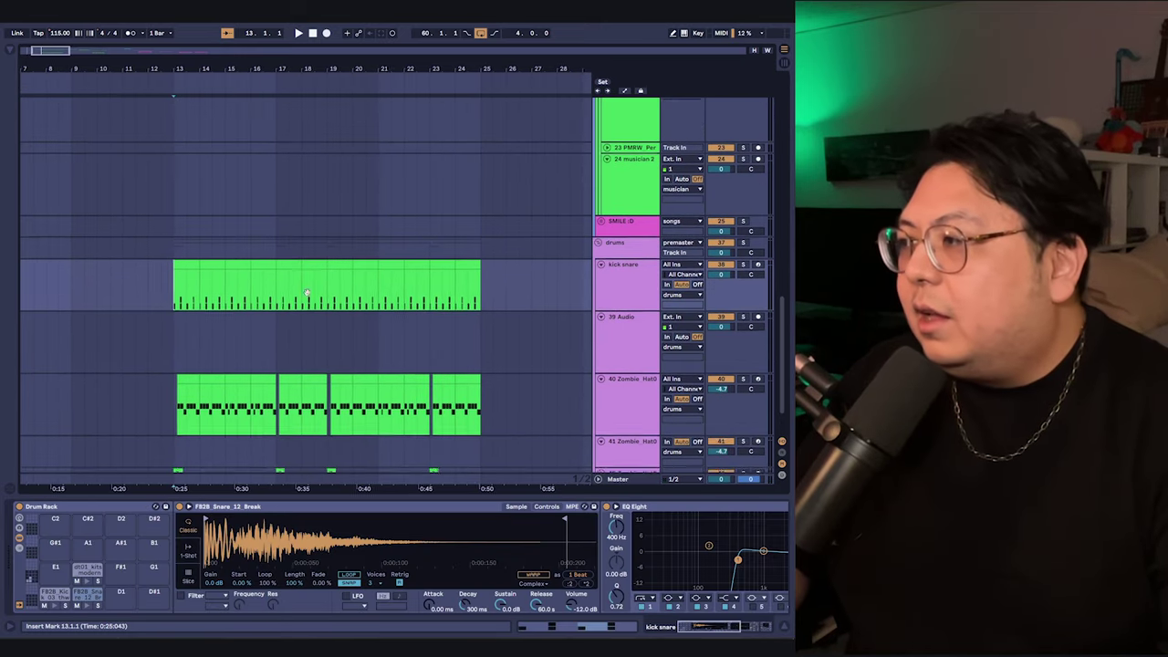
scroll(273, 305, "up", 10)
scroll(260, 354, "up", 2)
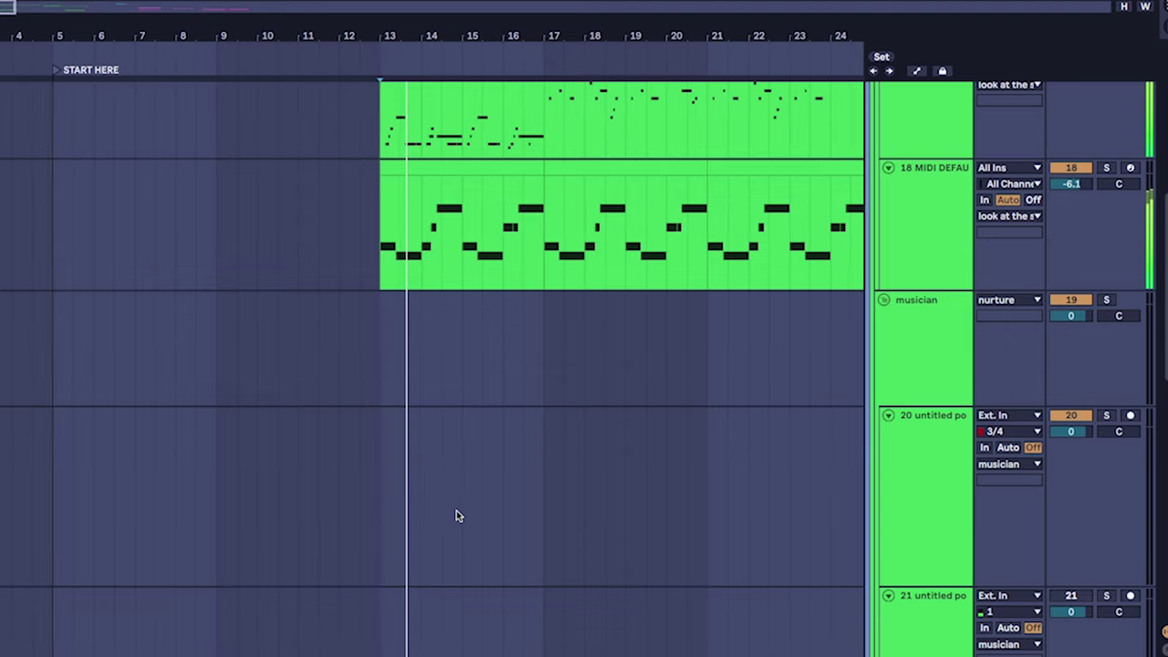
key("plus")
key("plus")
left_click_drag(376, 293, 318, 448)
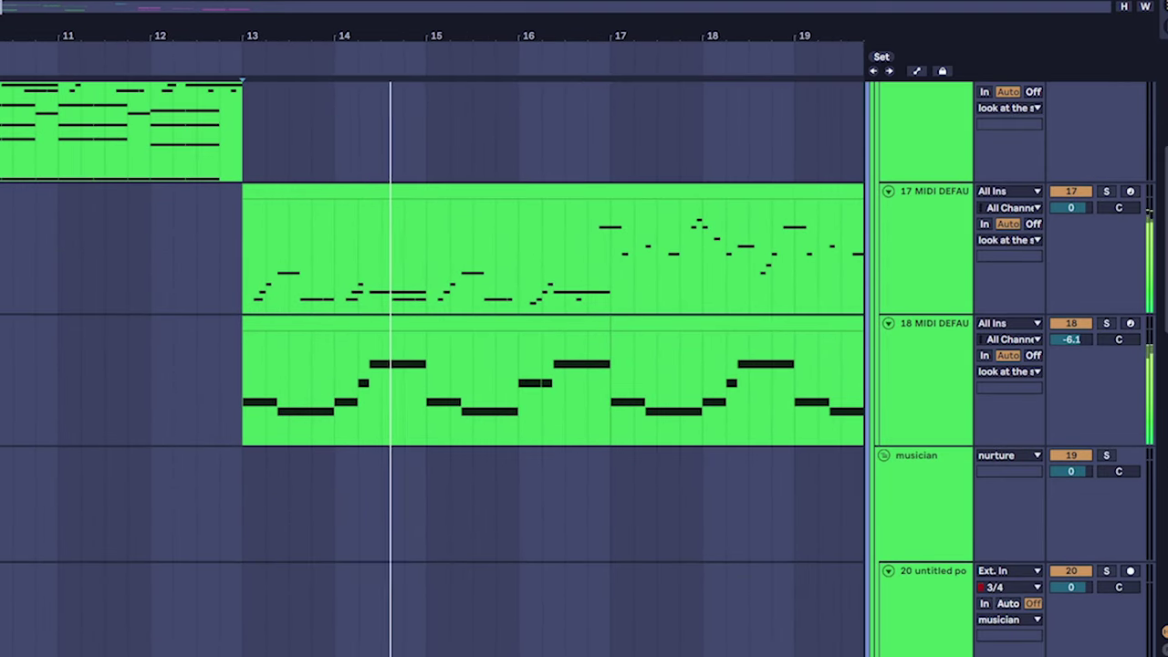
left_click(255, 508)
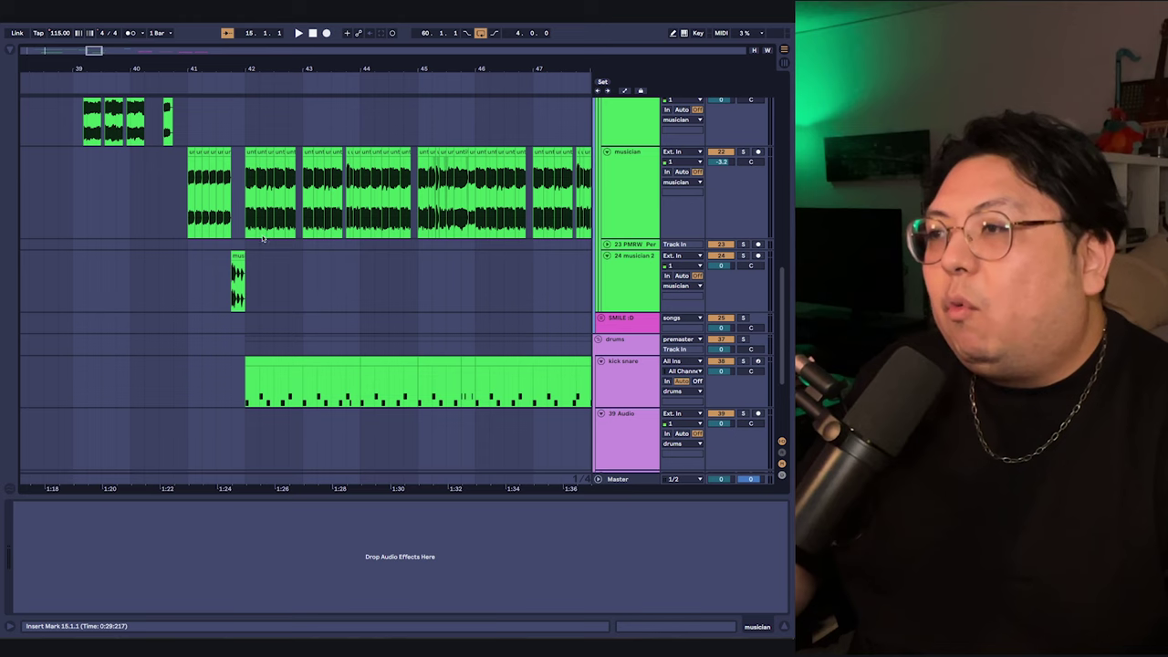
- Place the insert marker at 42.1.1 on the musician track and compare its chops with the parts starting at bar 13
left_click(314, 279)
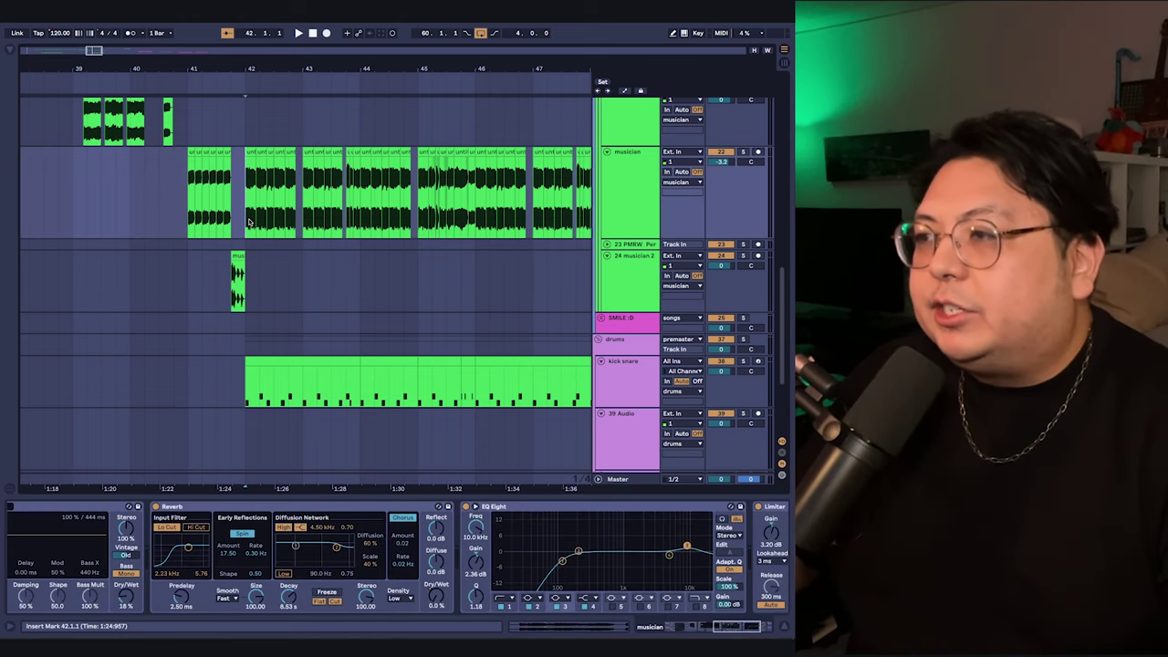
scroll(304, 313, "right", 3)
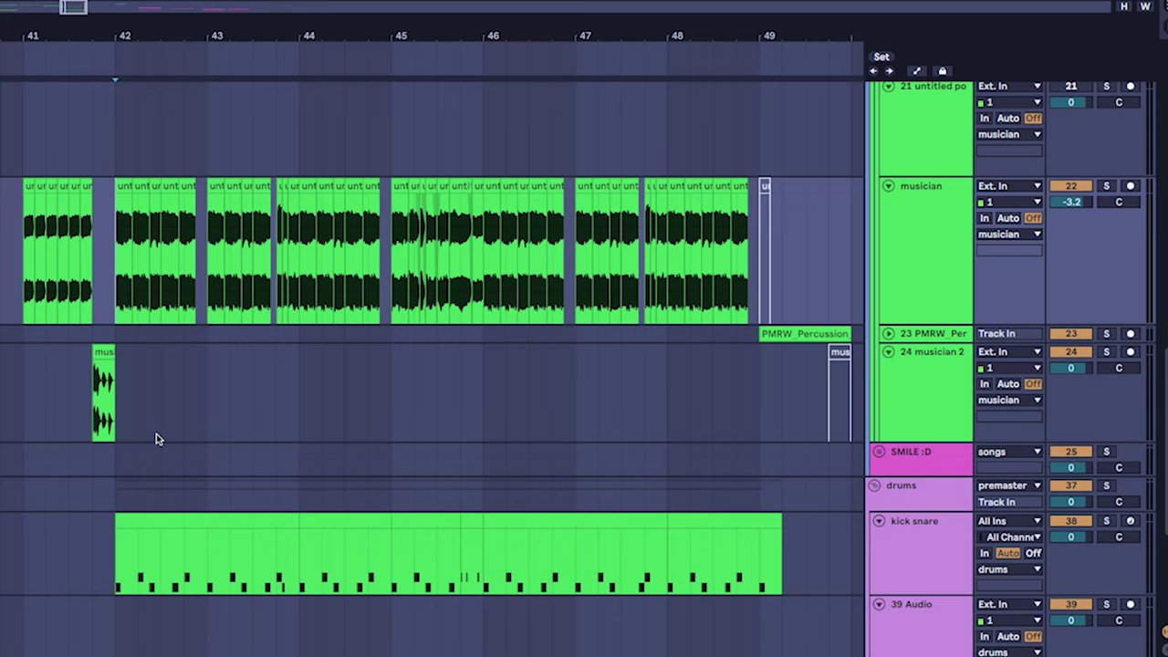
scroll(150, 320, "up", 3)
scroll(149, 320, "left", 3)
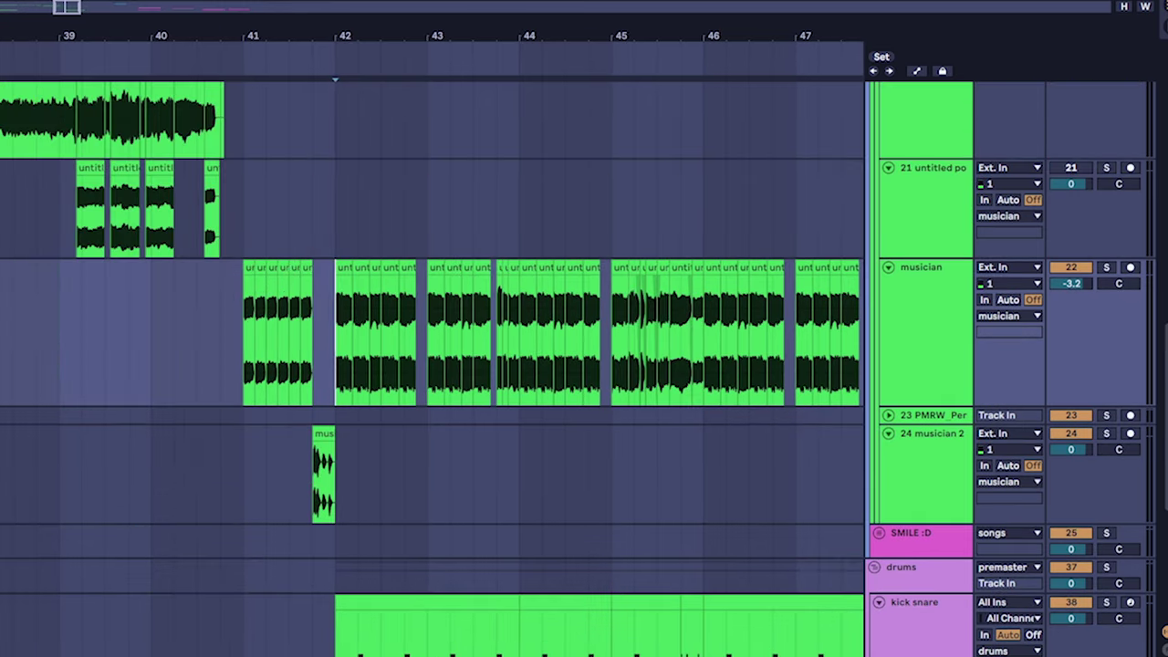
scroll(332, 399, "up", 3)
scroll(332, 398, "left", 6)
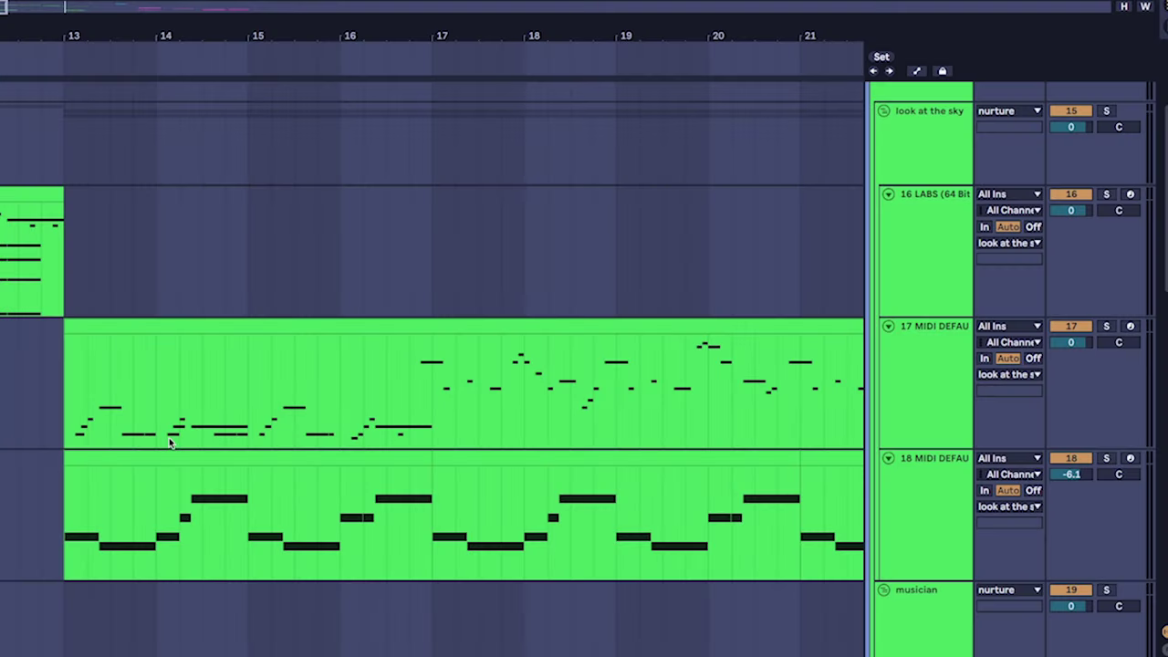
- Highlight the track 17 melody from 13.1.1 to 24.3.1 and the track 18 part up to bar 17
scroll(66, 376, "down", 1)
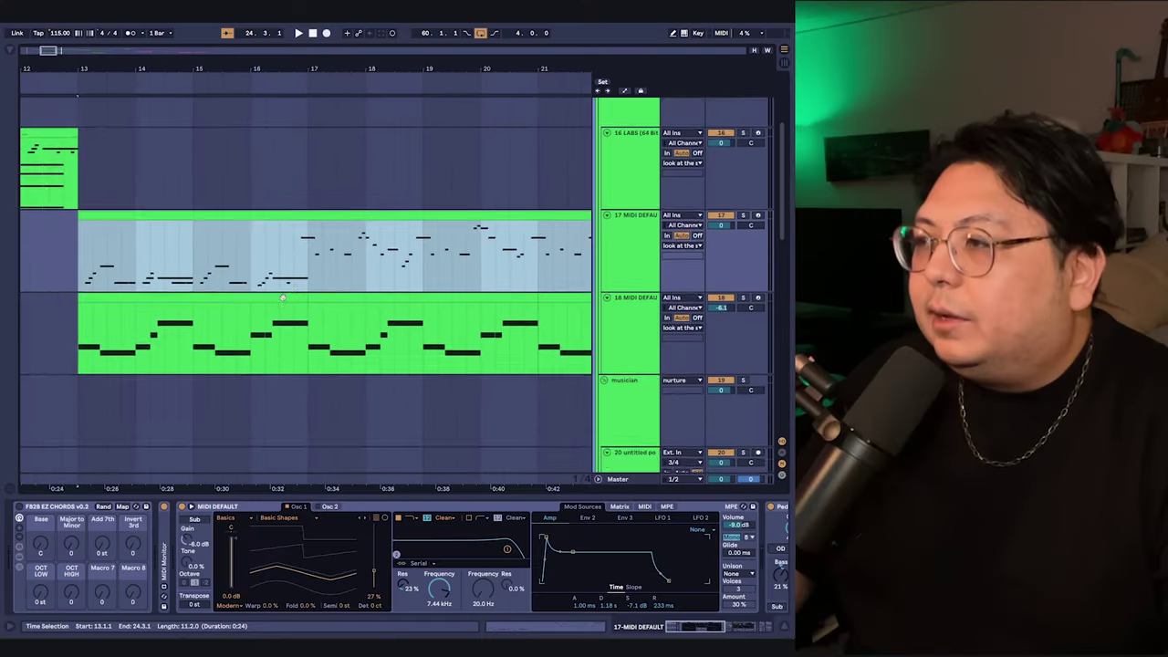
left_click(342, 273)
scroll(115, 241, "down", 3)
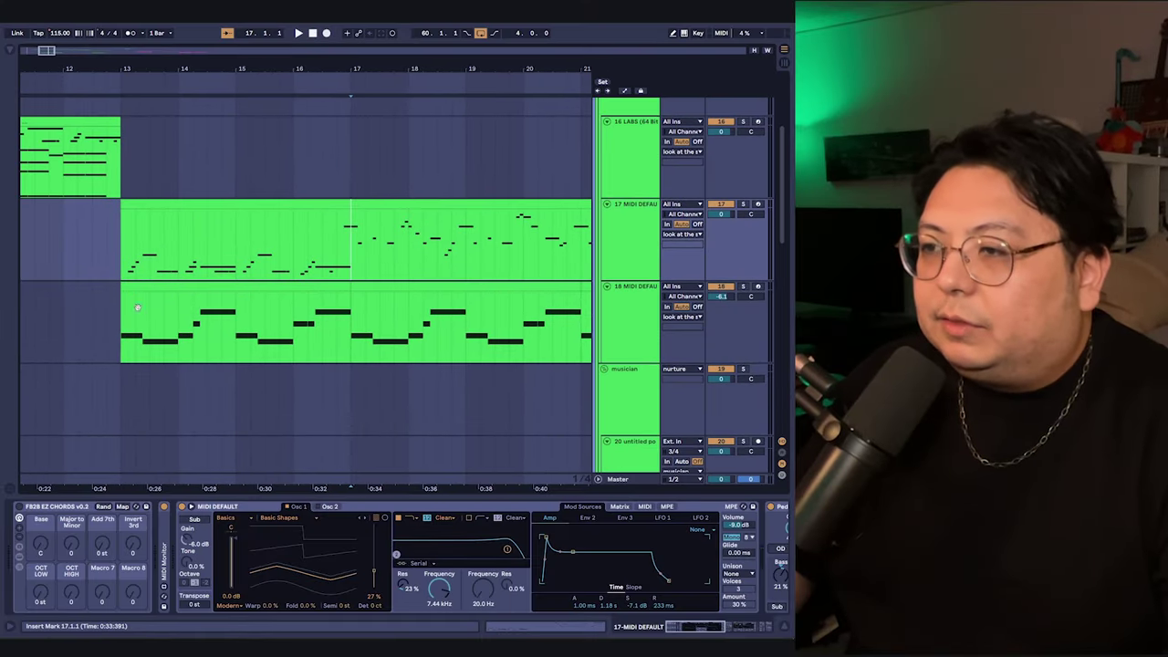
left_click_drag(279, 261, 321, 263)
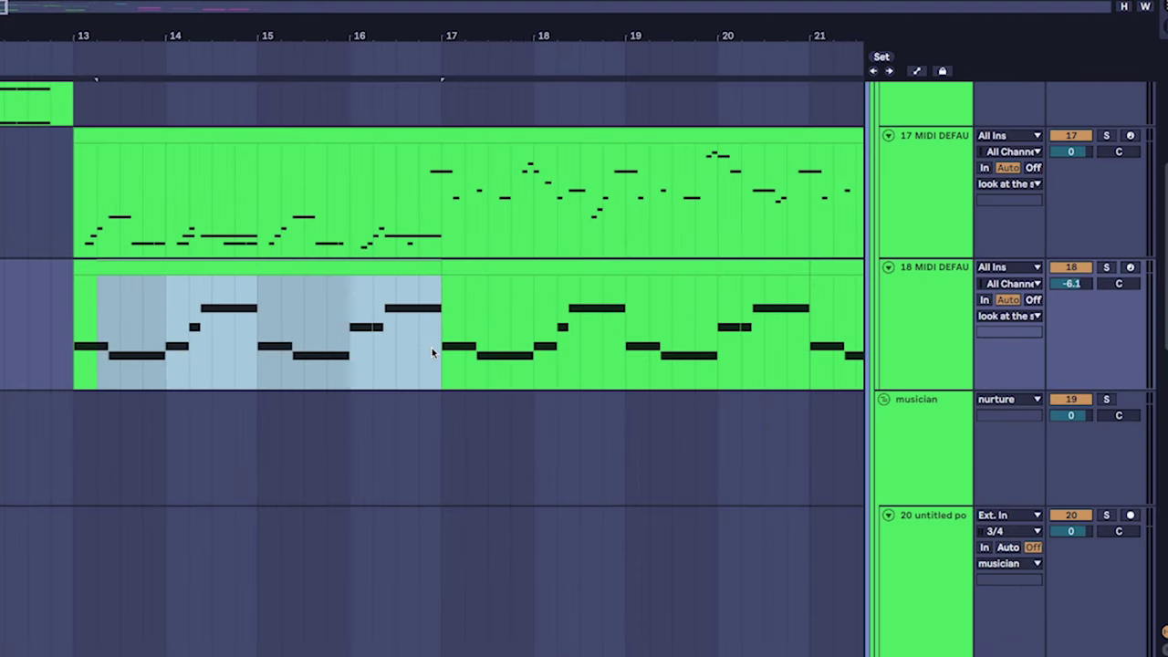
left_click_drag(80, 347, 183, 346)
- Highlight the drums from 13.1.1 to 17.1.1 and the track 18 notes from 14.1.1 to 15.1.1
scroll(422, 351, "down", 15)
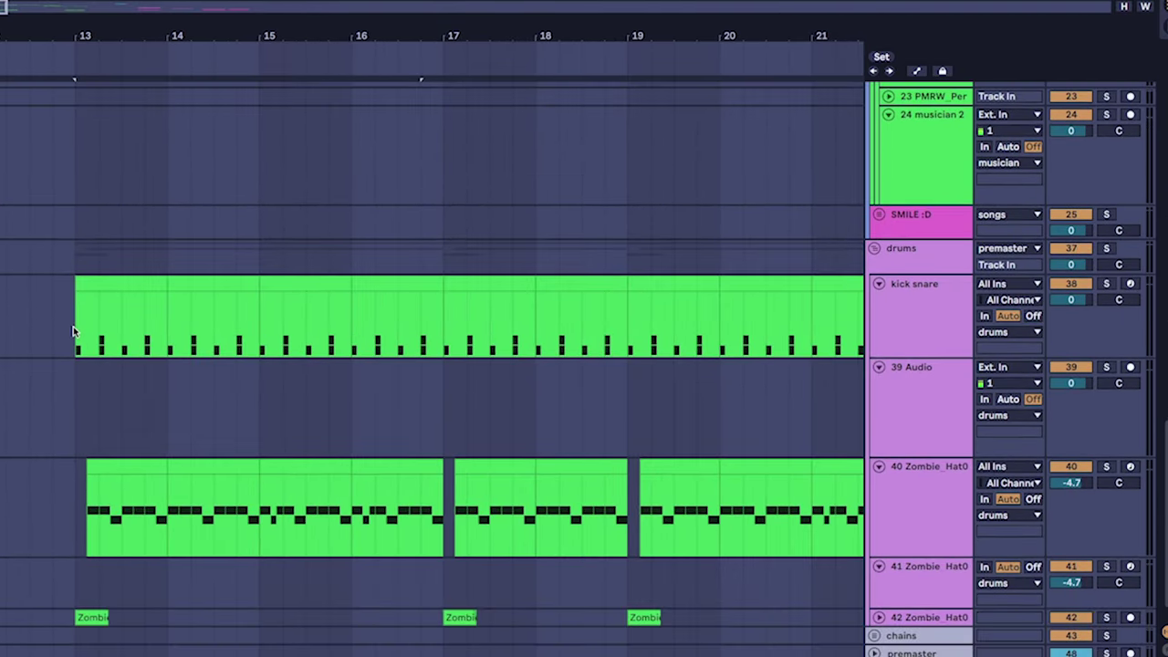
left_click_drag(73, 329, 361, 527)
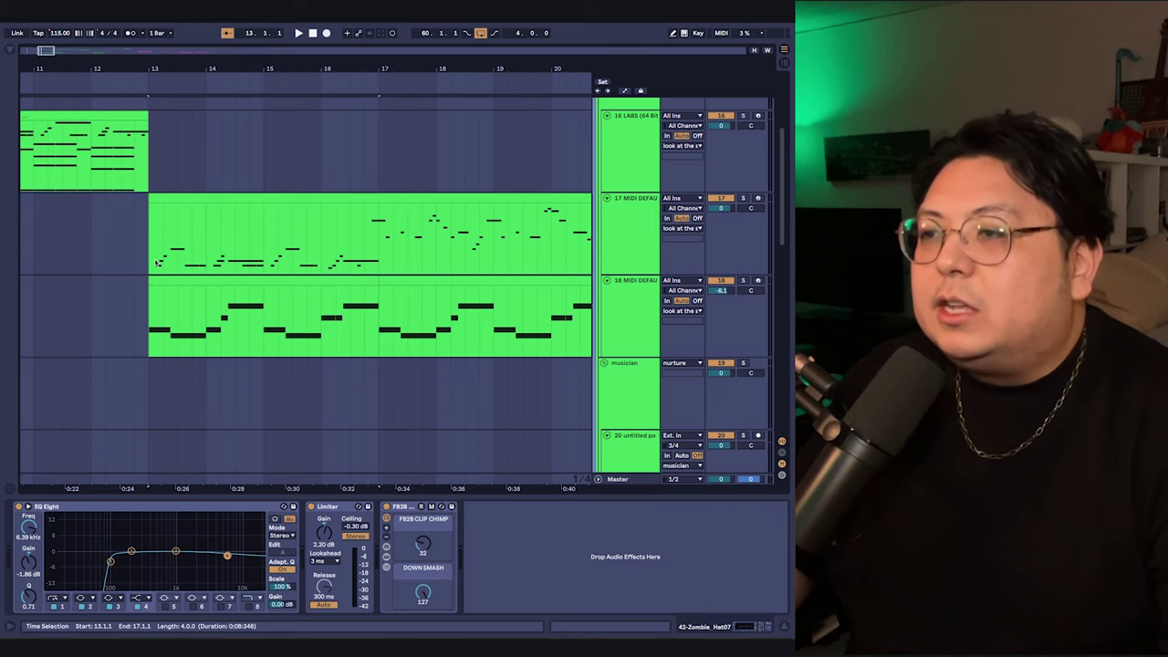
left_click(157, 263)
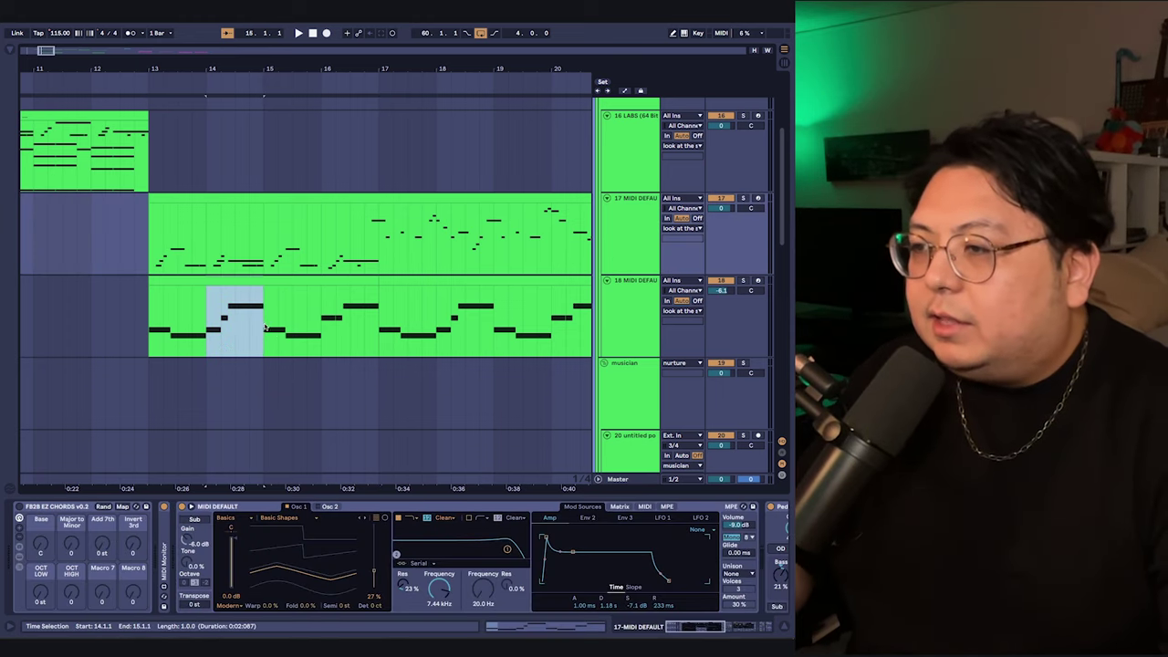
- Highlight the musician track's chops from 42.1.1 to just before bar 49 and solo that track
scroll(266, 327, "right", 10)
scroll(228, 274, "down", 10)
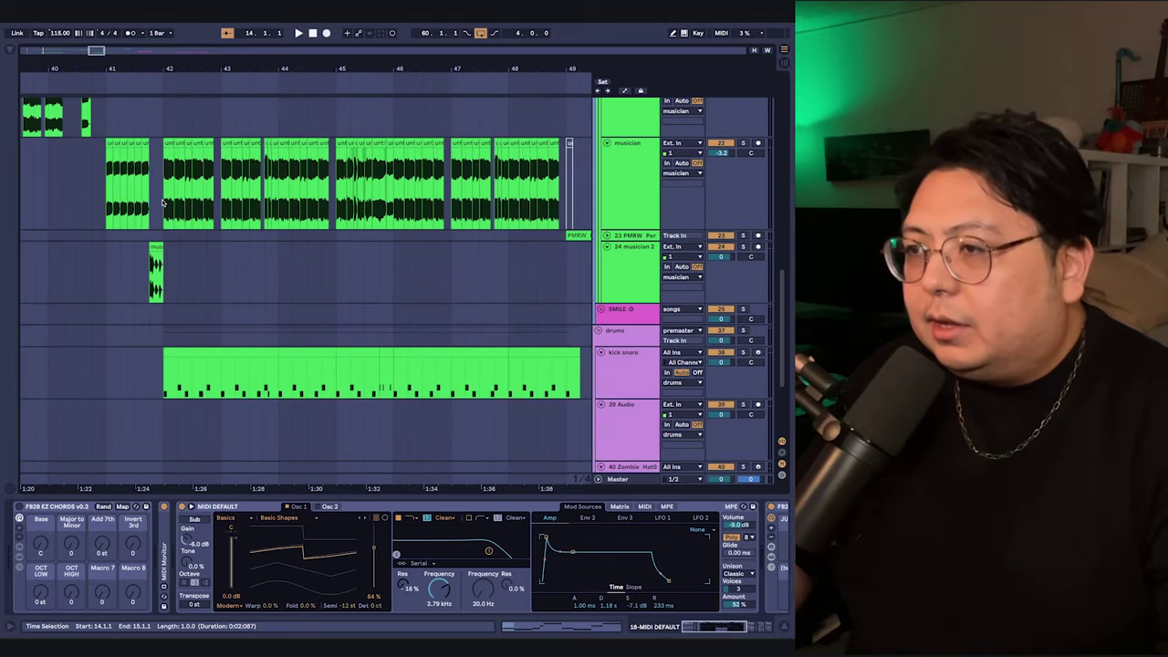
left_click_drag(486, 206, 560, 203)
left_click(741, 143)
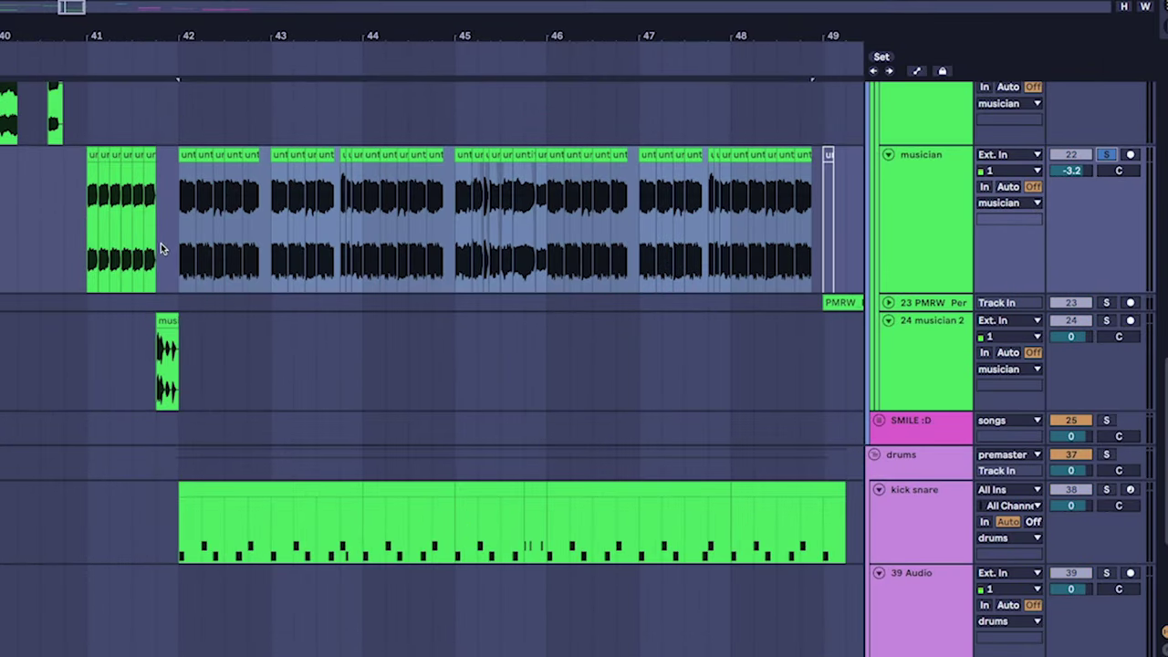
- Play the soloed musician chops from 42.1.1, highlighting the passages up to 45.2.2 and 44.1.1
left_click(177, 252)
key("space")
left_click_drag(444, 373, 181, 439)
key("space")
left_click_drag(83, 338, 277, 345)
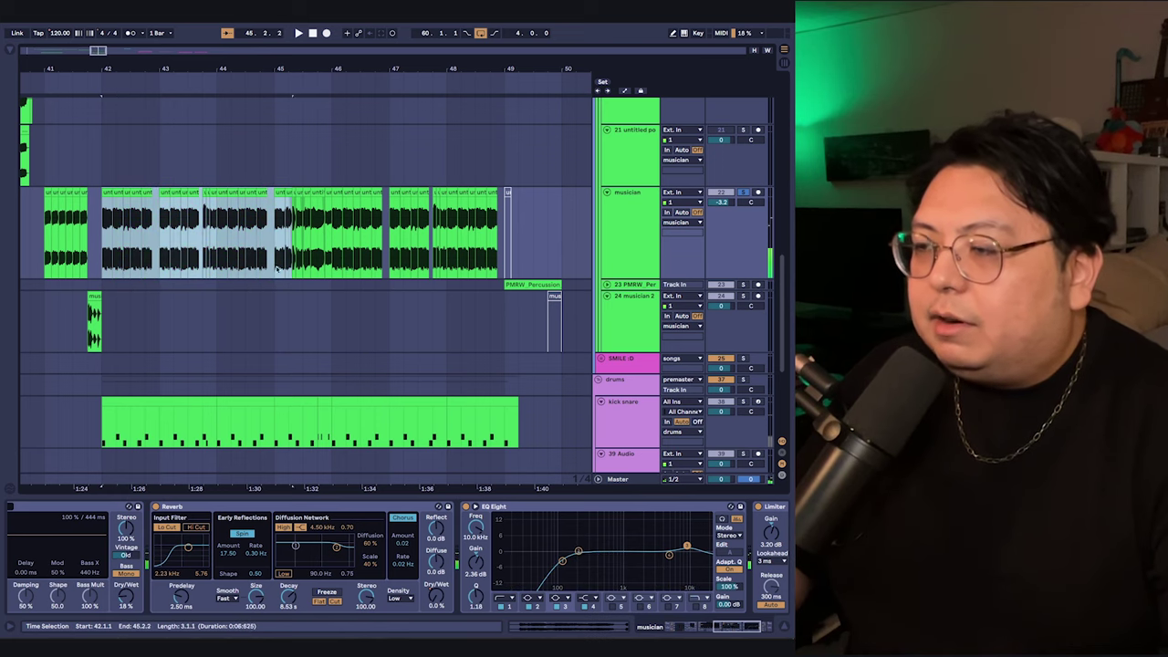
left_click(102, 248)
scroll(102, 248, "down", 2)
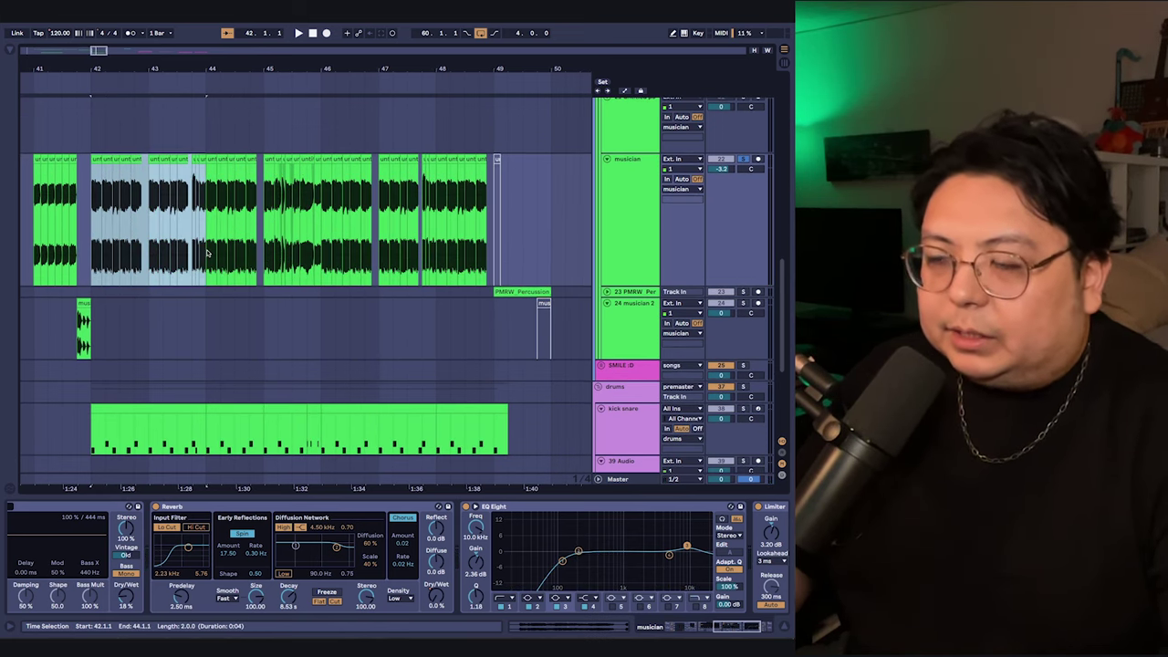
key("space")
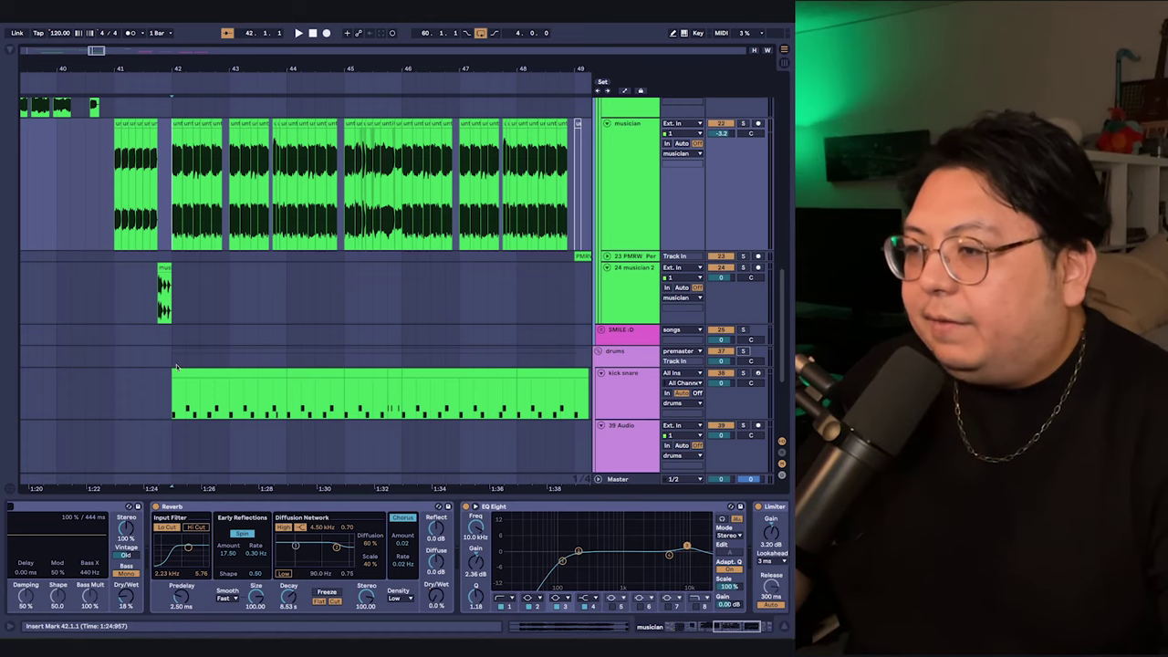
- Play the chops together with the drums from 42.1.1 and examine the kick snare and hi-hat patterns
left_click(231, 551)
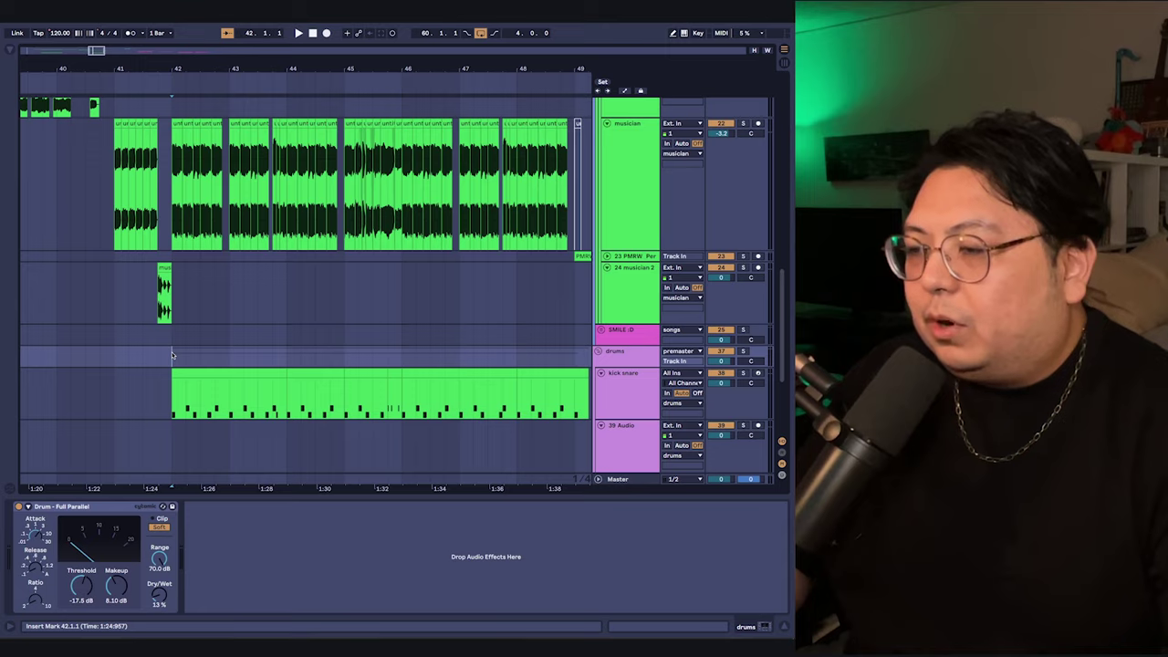
scroll(246, 374, "up", 2)
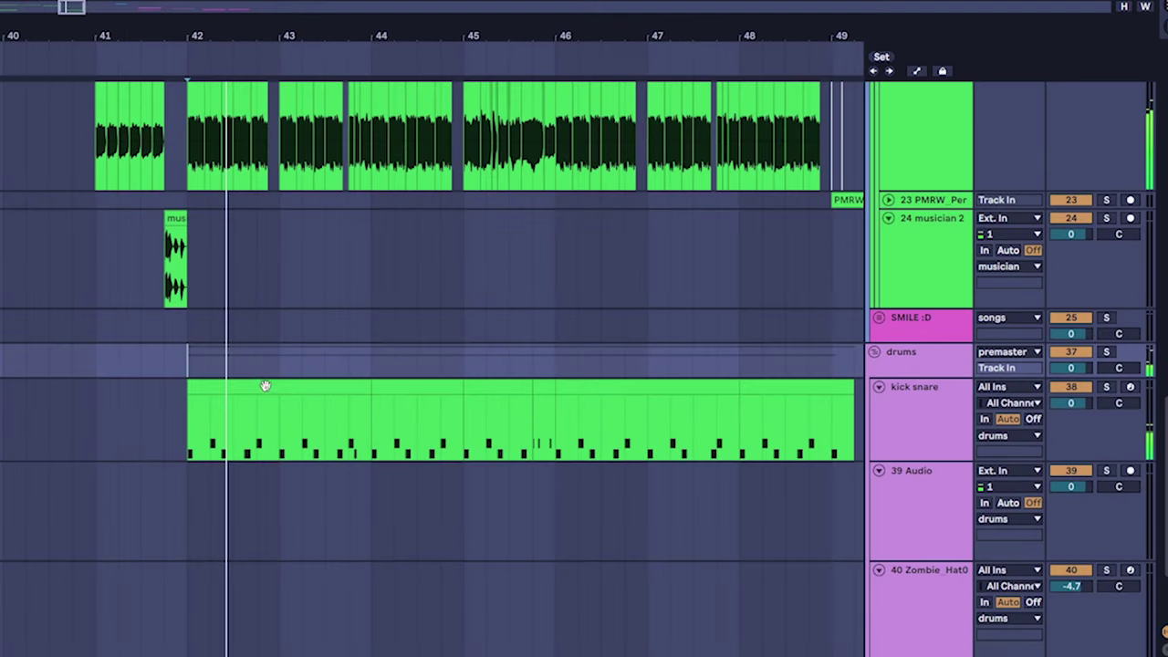
scroll(234, 442, "down", 2)
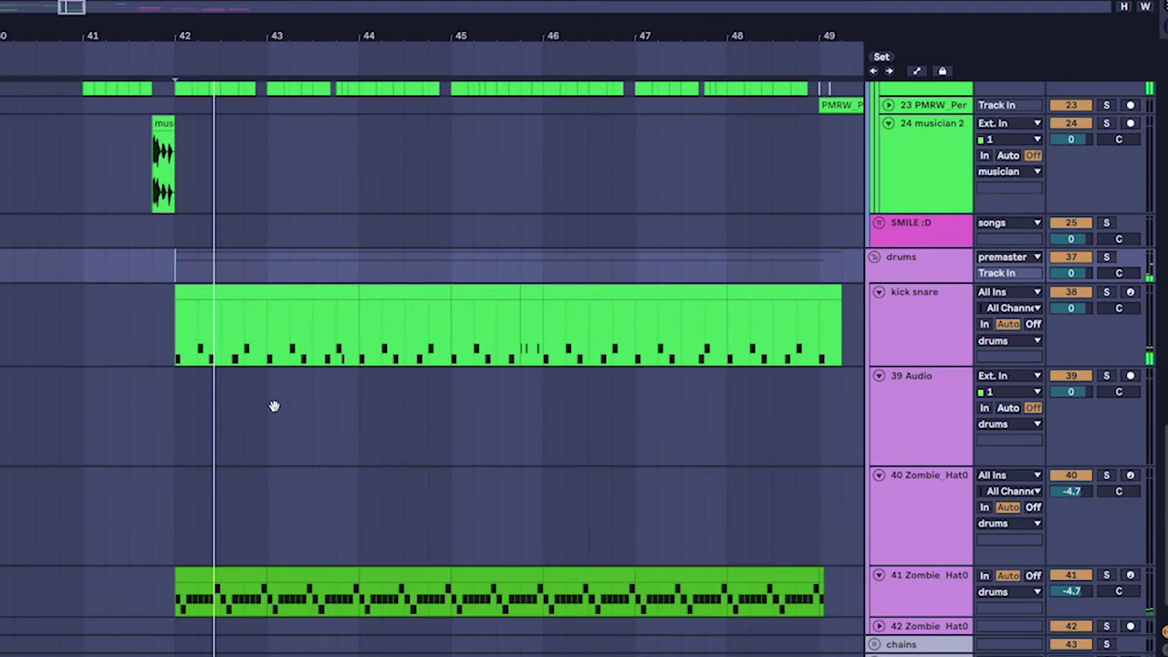
scroll(274, 405, "up", 6)
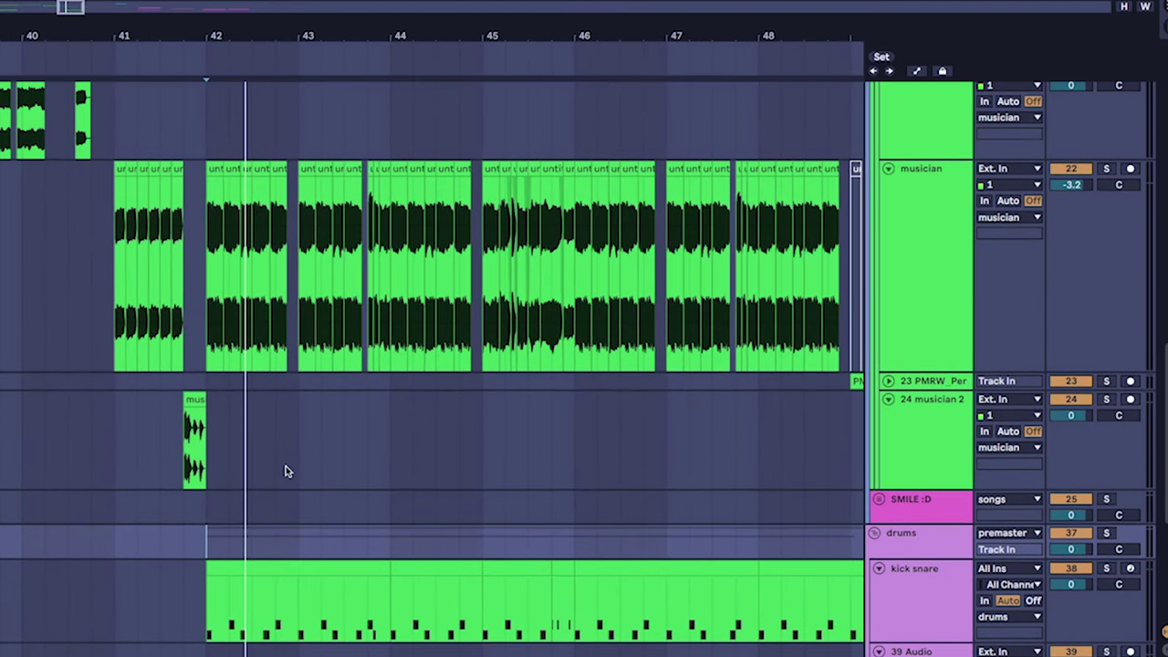
- Play the transition into the chopped section from 41.4.1 with all tracks sounding
mouse_move(484, 462)
left_mouse_down()
mouse_move(396, 346)
mouse_move(412, 408)
left_mouse_up()
left_click(122, 263)
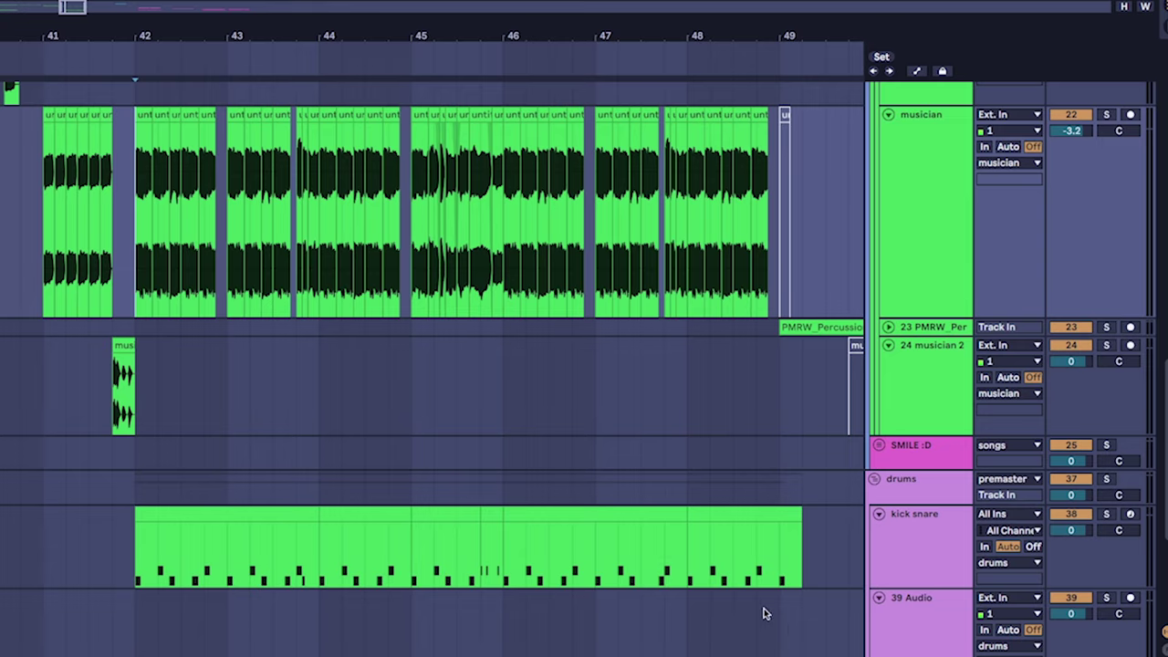
left_click(780, 637, "shift")
left_click(119, 292)
key("space")
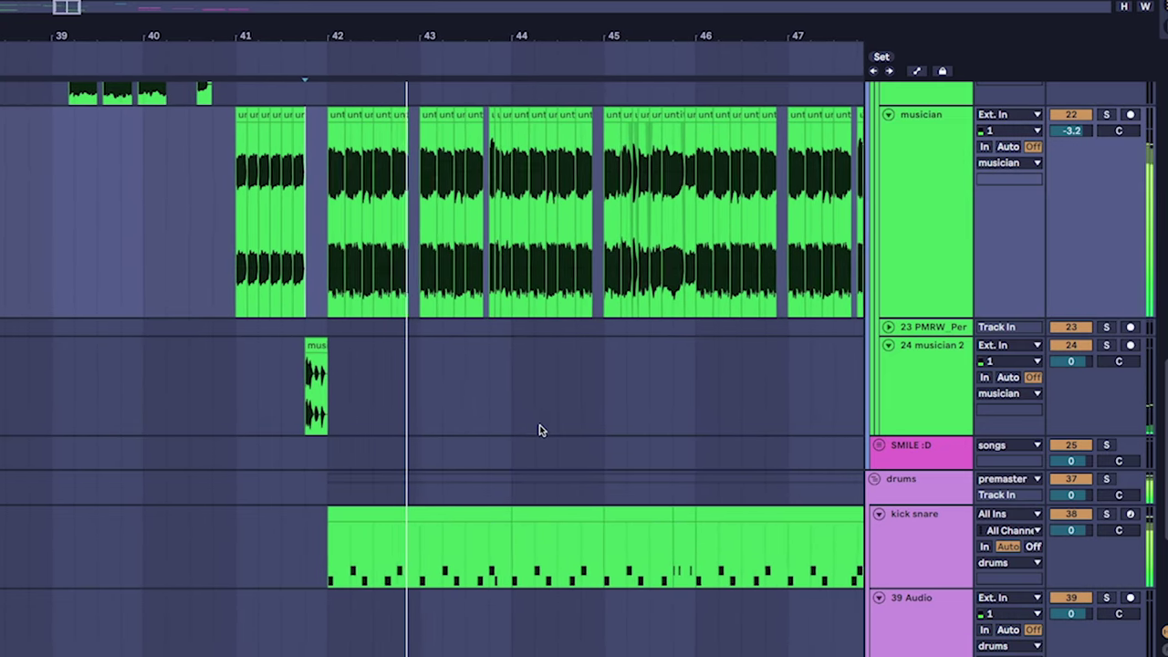
- Play the track 32 MIDI part of the knock yourself group from 80.1.1 and examine its notes
scroll(506, 463, "up", 2)
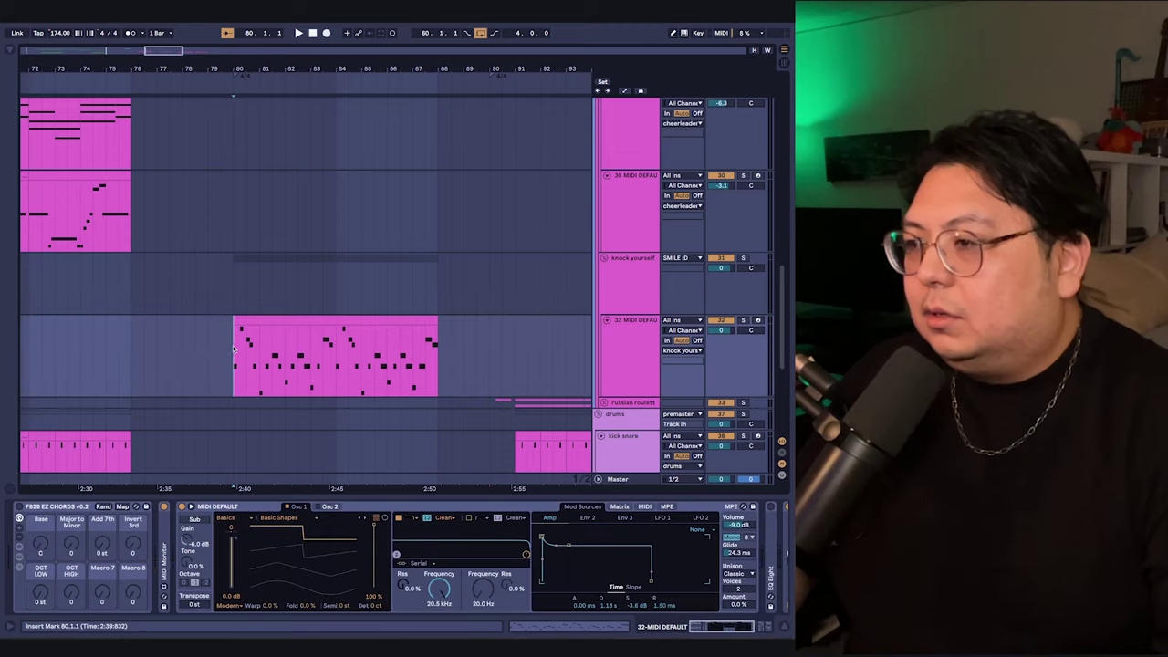
key("space")
left_click_drag(234, 348, 108, 288)
scroll(222, 337, "up", 4)
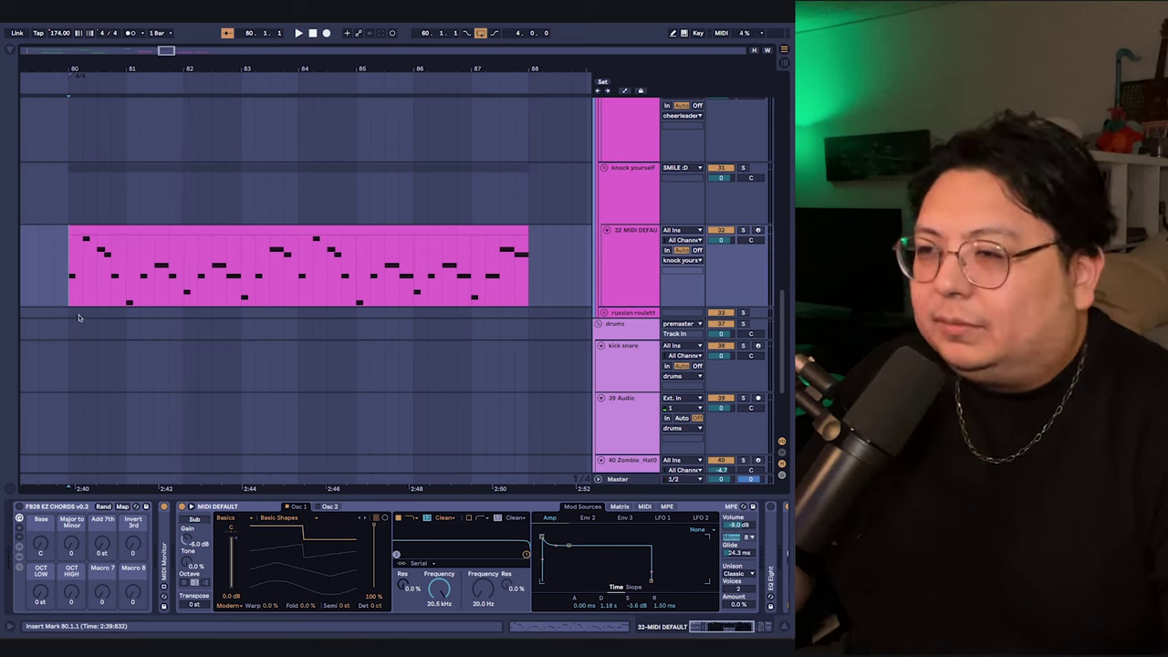
- Examine the chord notes in the 29-MIDI DEFAULT clip, highlighting the opening C4, E♭4 and G4 chord
left_click(120, 226)
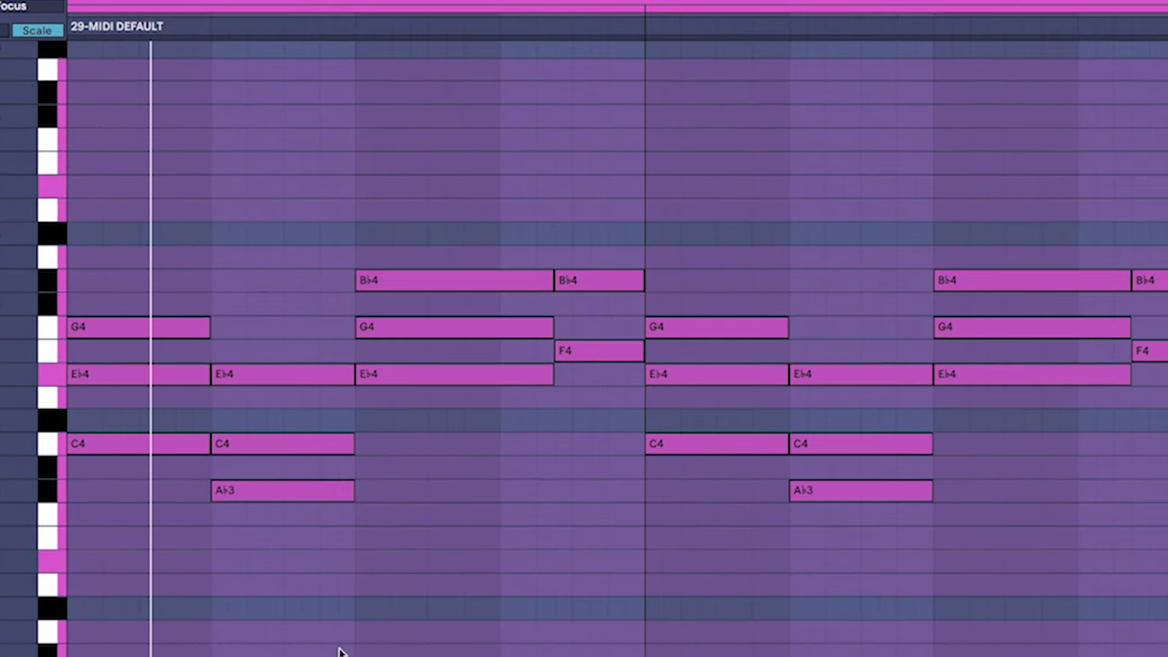
left_click_drag(340, 639, 278, 540)
scroll(268, 630, "up", 3)
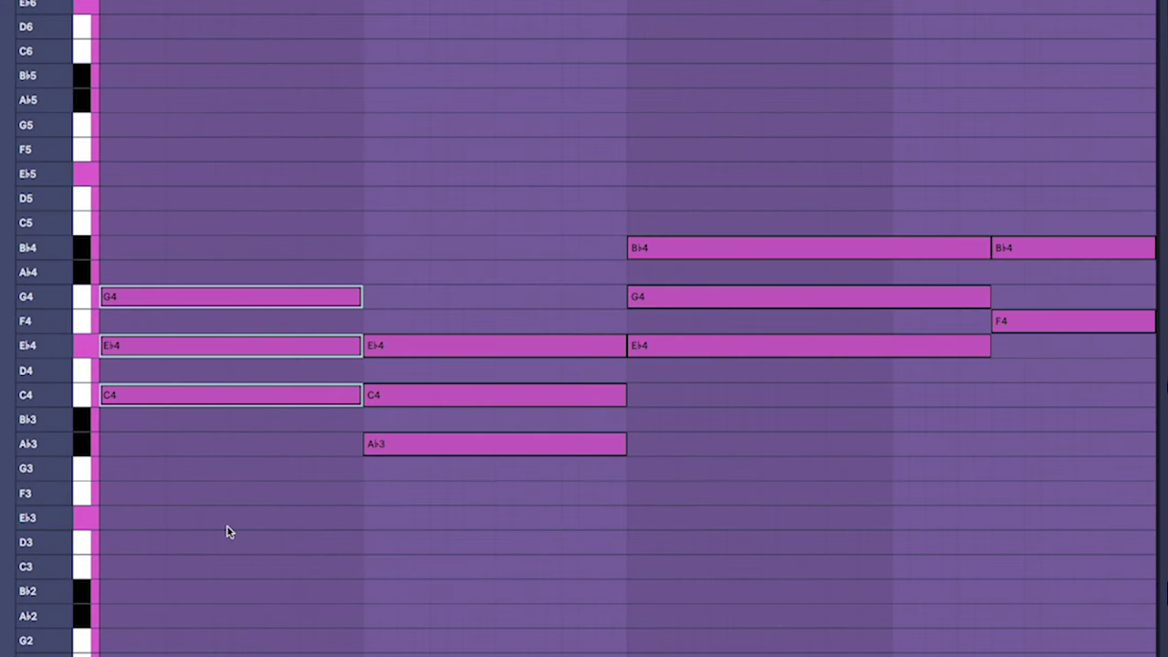
scroll(198, 386, "down", 3)
scroll(250, 442, "up", 2)
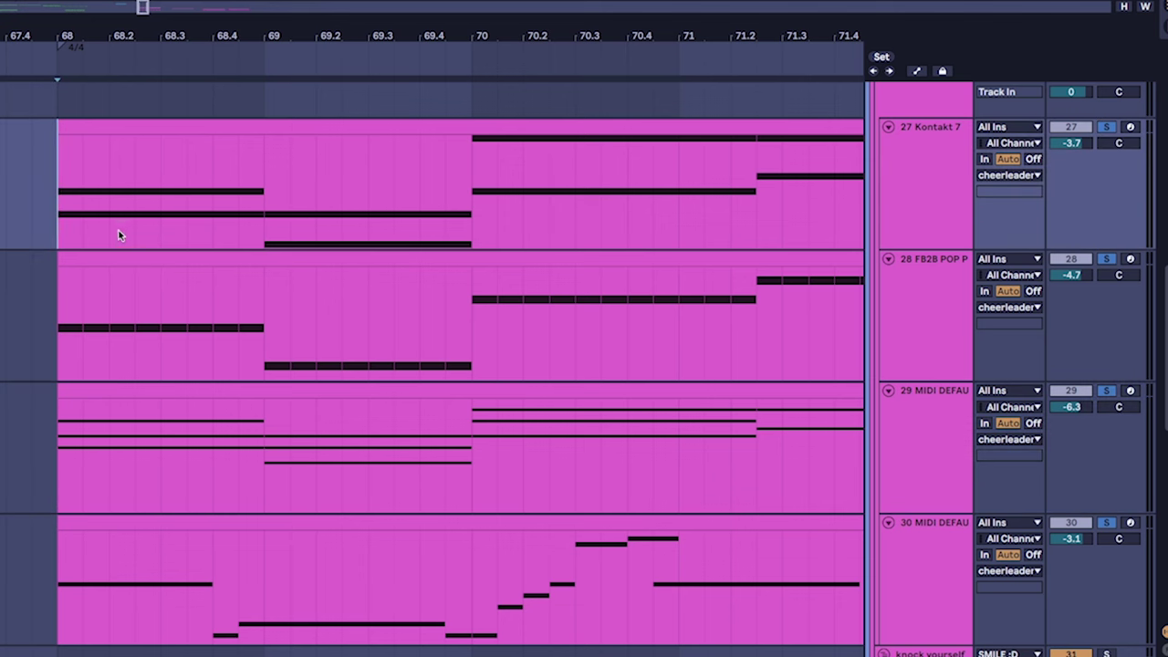
- Play the soloed chord tracks 27 to 29 from bar 68 and highlight the chord from 71.2.3 to 72.1.1
scroll(220, 306, "down", 1)
scroll(220, 306, "up", 1)
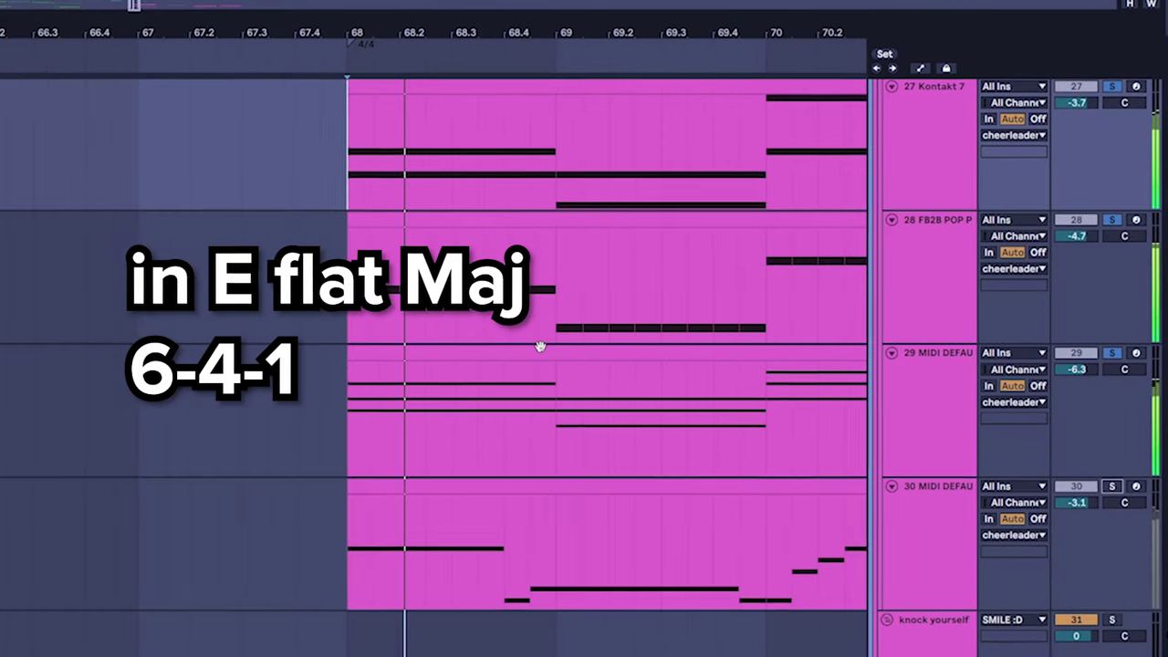
scroll(395, 270, "up", 3)
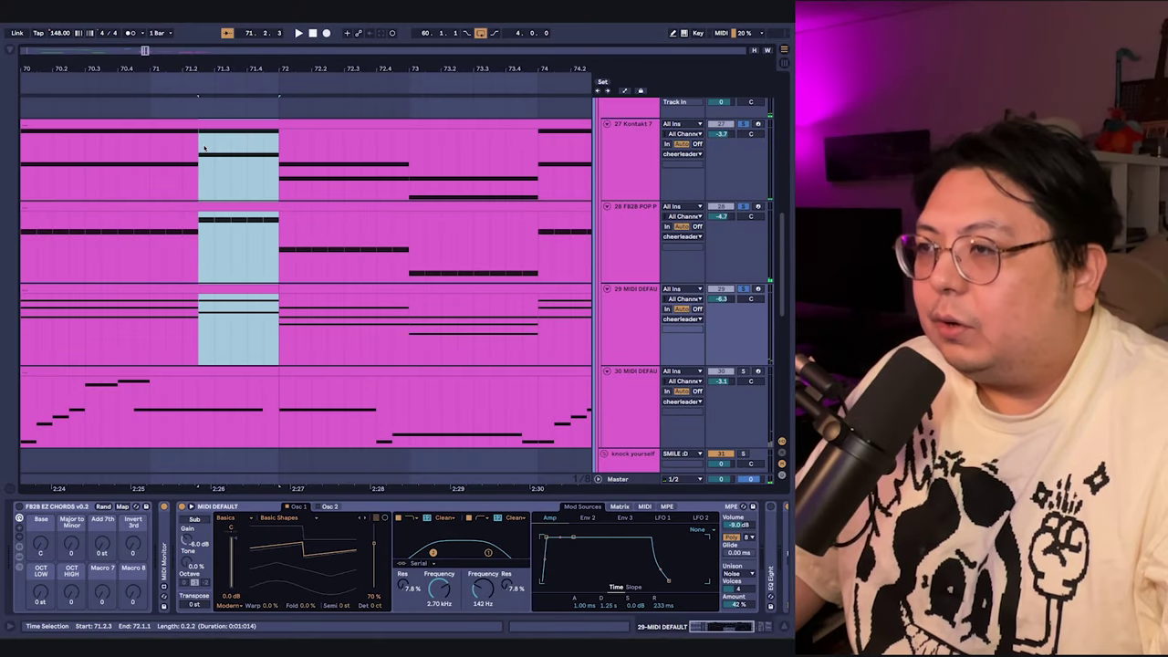
scroll(229, 210, "left", 5)
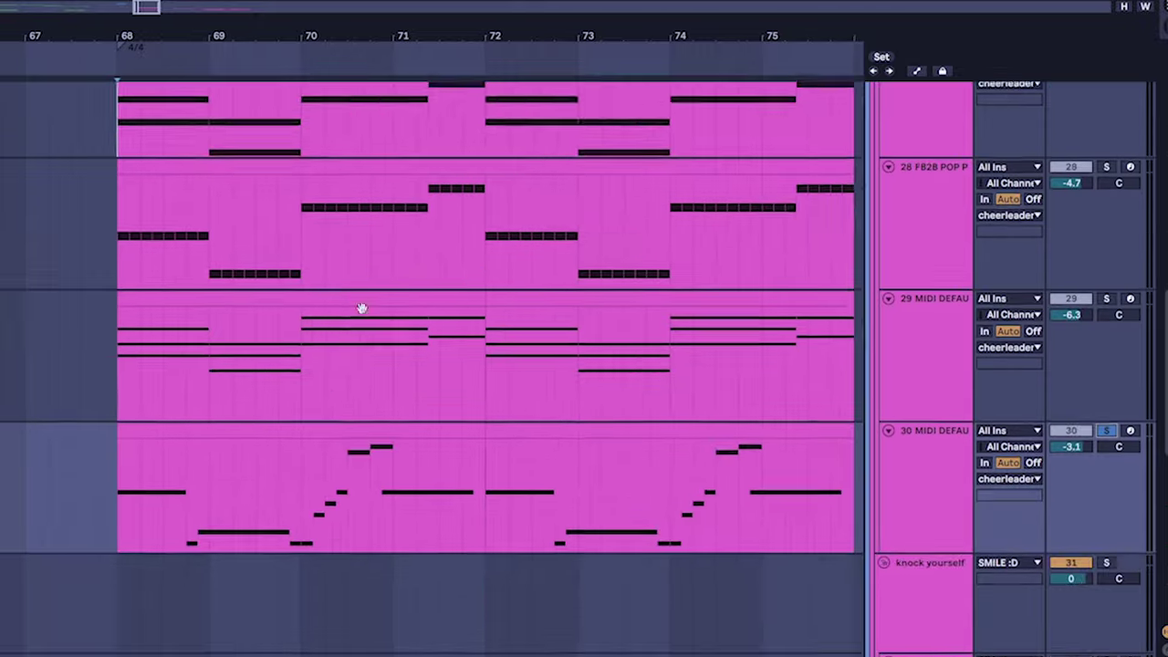
- Play the soloed drums from 67.4.1, followed by the soloed track 30 melody
scroll(361, 308, "down", 10)
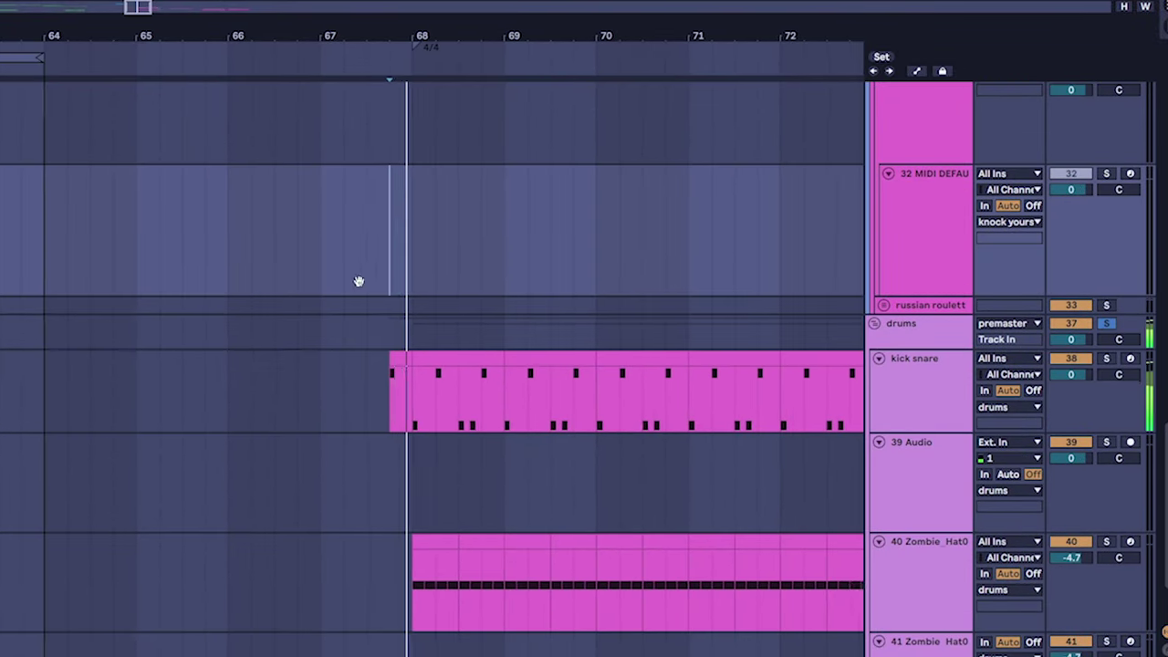
left_click_drag(358, 281, 244, 428)
left_click_drag(266, 381, 276, 471)
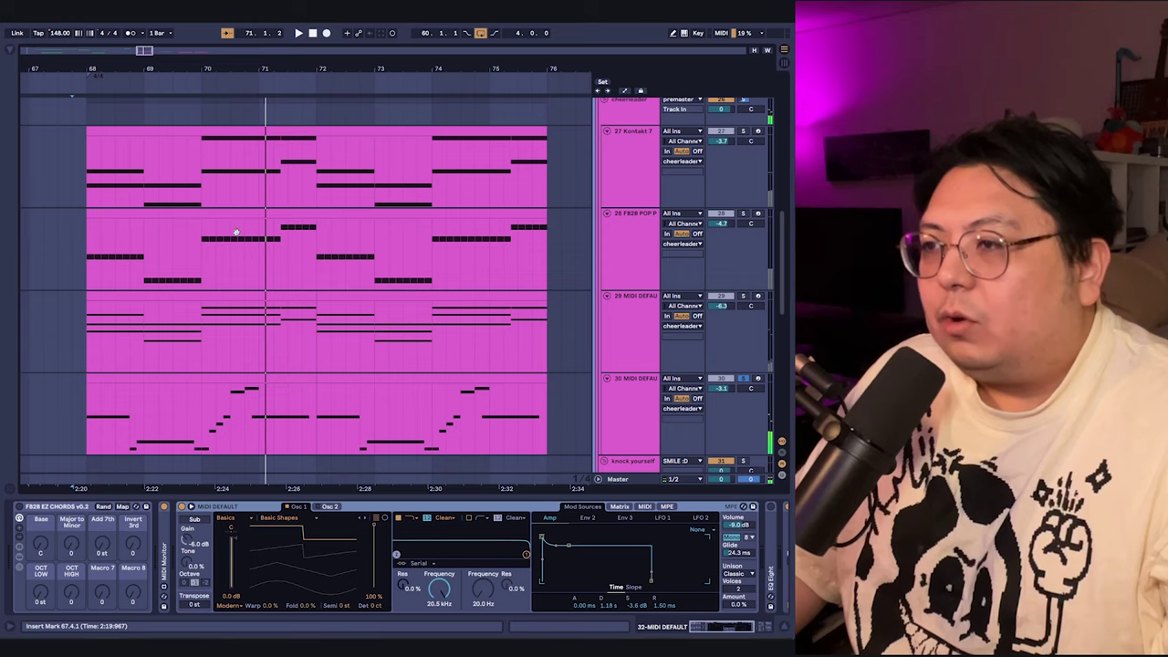
- Highlight the matching one-bar note changes in tracks 27 and 28 from bar 68 onward, and set the playback start to 68.1.1
left_click_drag(293, 296, 299, 349)
left_click(147, 387)
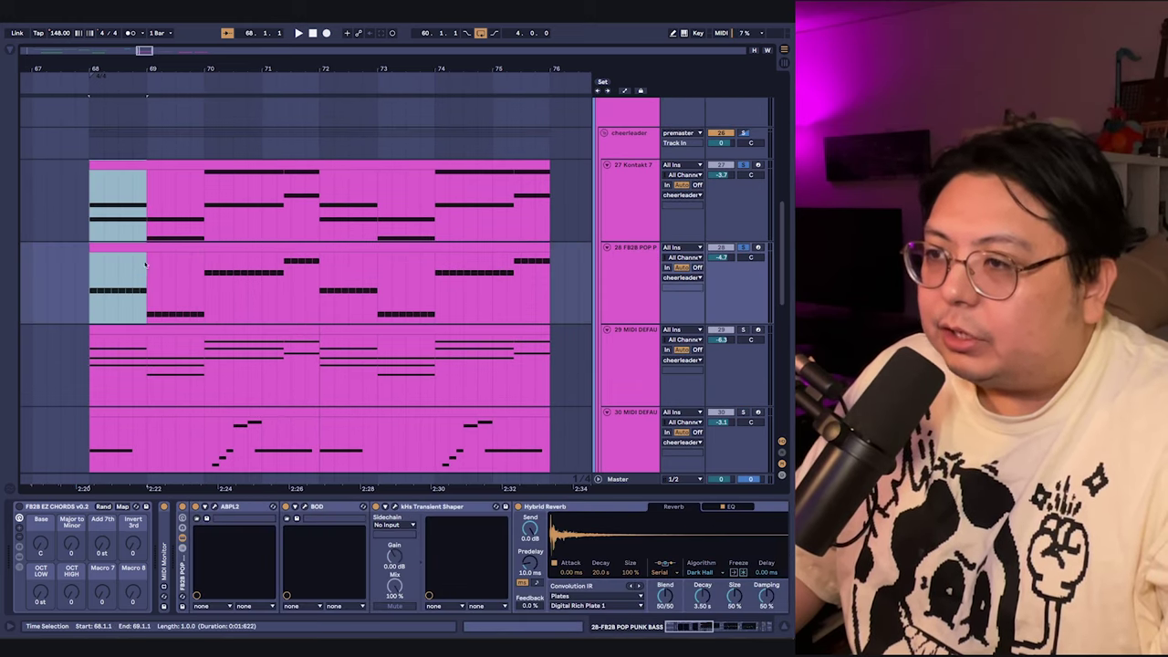
left_click_drag(146, 194, 216, 306)
left_click_drag(206, 190, 276, 285)
left_click(95, 212)
- Play the soloed tracks 27 and 28 from 68.1.1 and follow both parts through to bar 76
key("space")
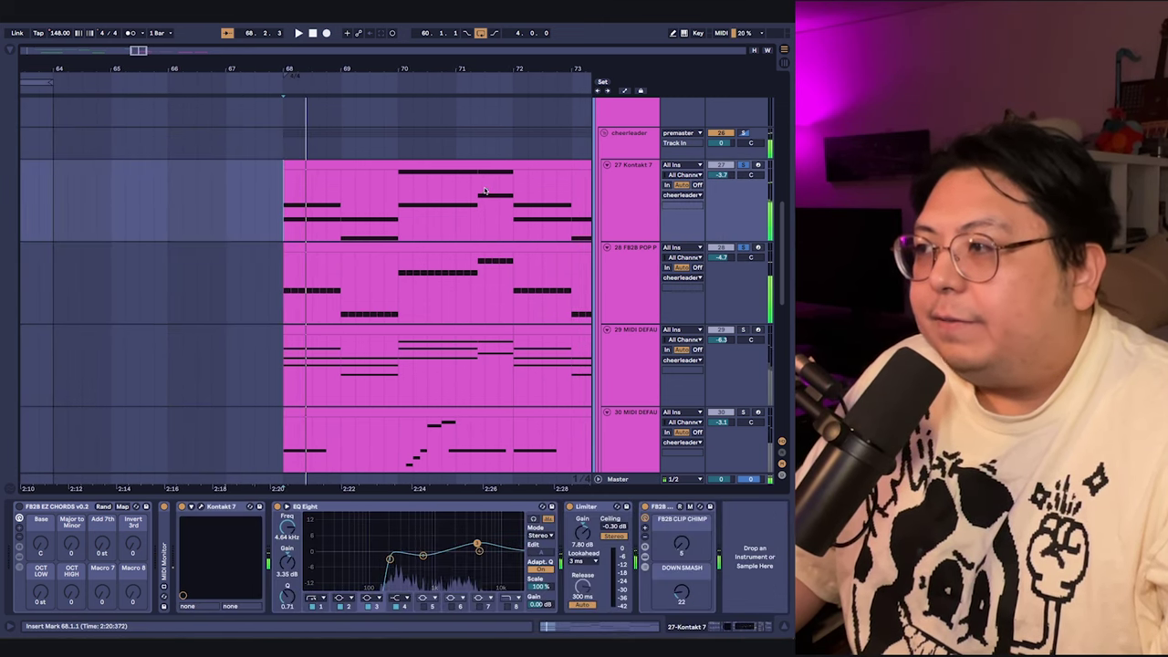
left_click(499, 277)
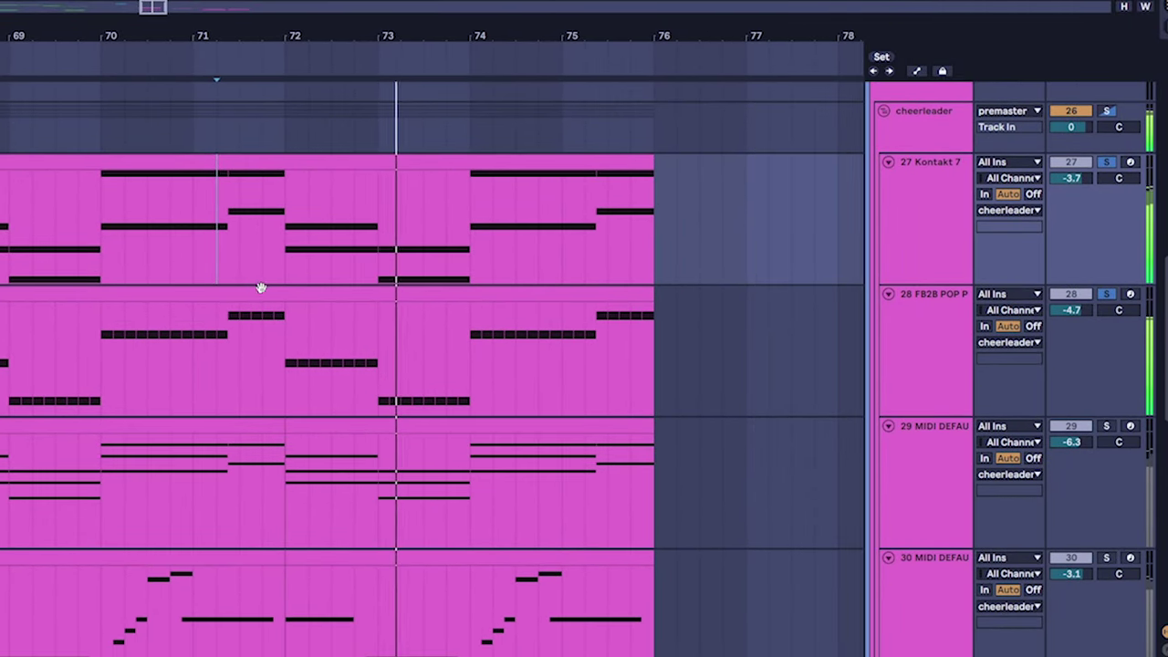
scroll(206, 315, "left", 5)
scroll(206, 315, "down", 2)
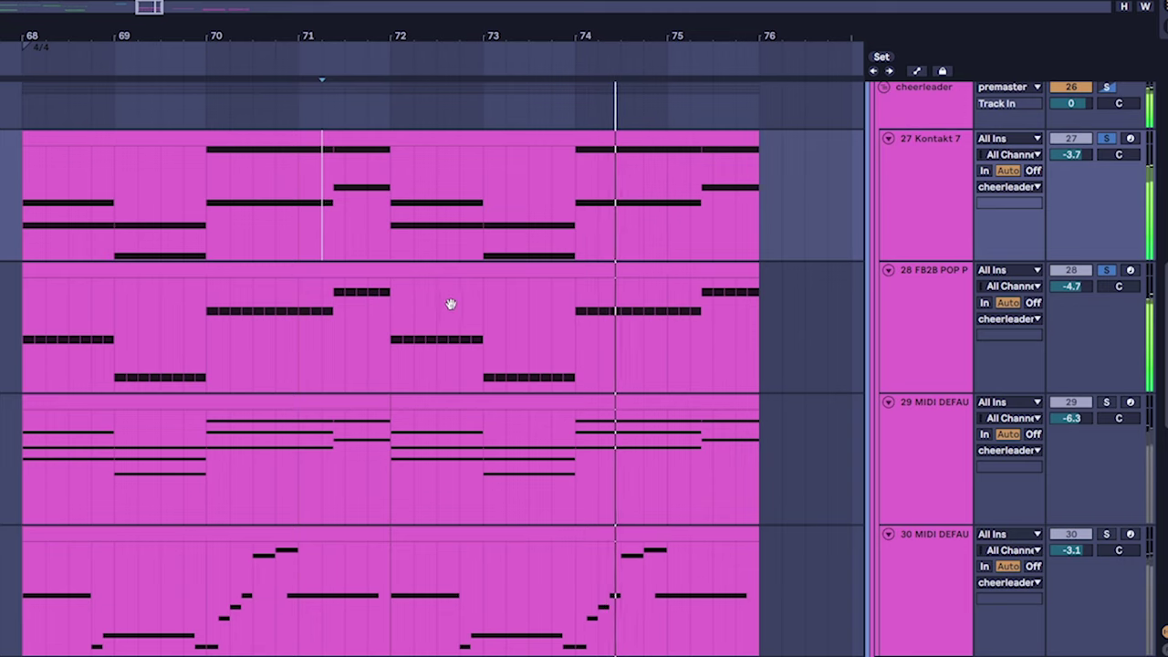
left_click_drag(606, 319, 377, 390)
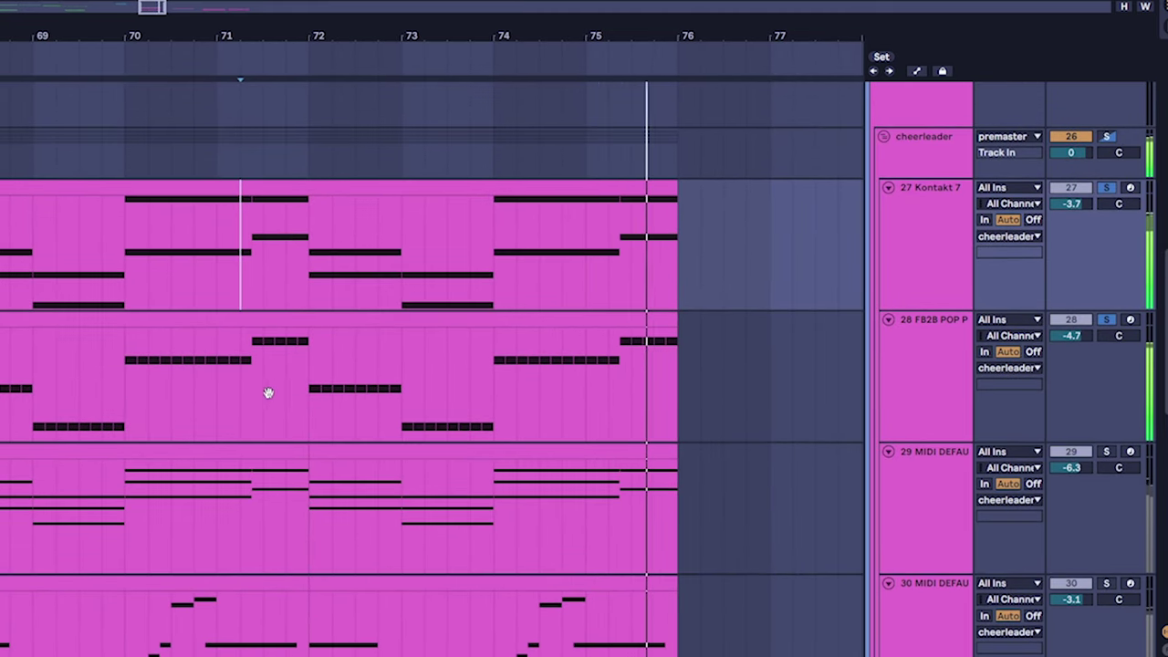
scroll(267, 392, "left", 3)
scroll(268, 392, "down", 1)
- Play the soloed track 30 melody and highlight its first four bars, from 68.1.1 to 72.1.1
scroll(456, 511, "down", 5)
scroll(456, 511, "right", 2)
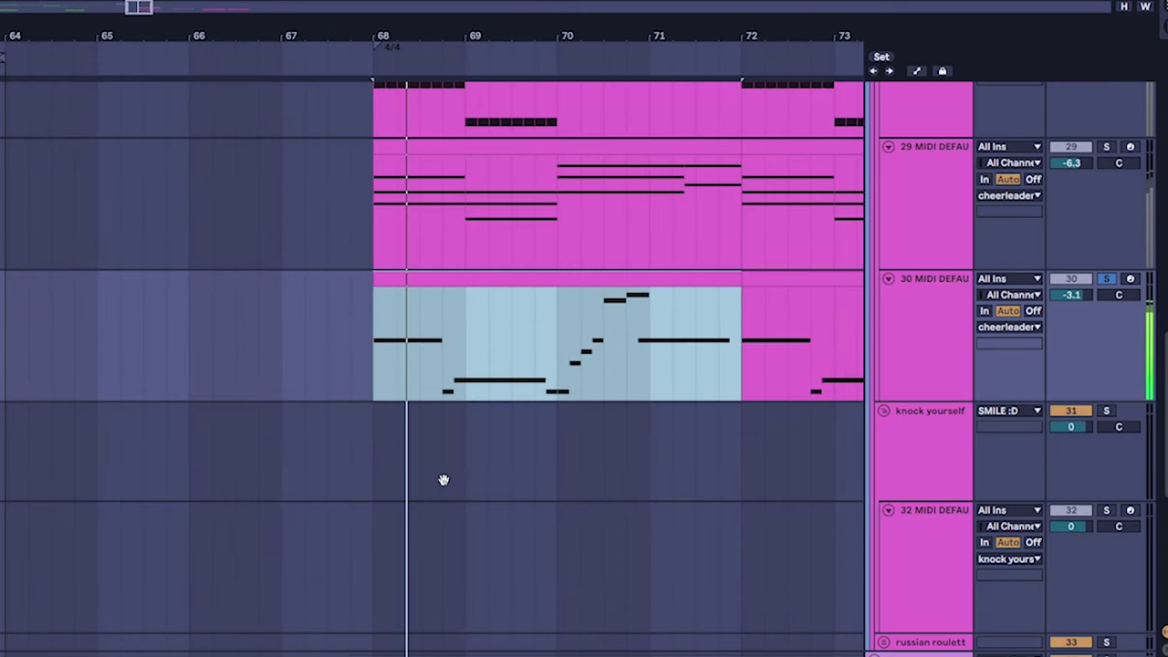
left_click_drag(443, 479, 179, 494)
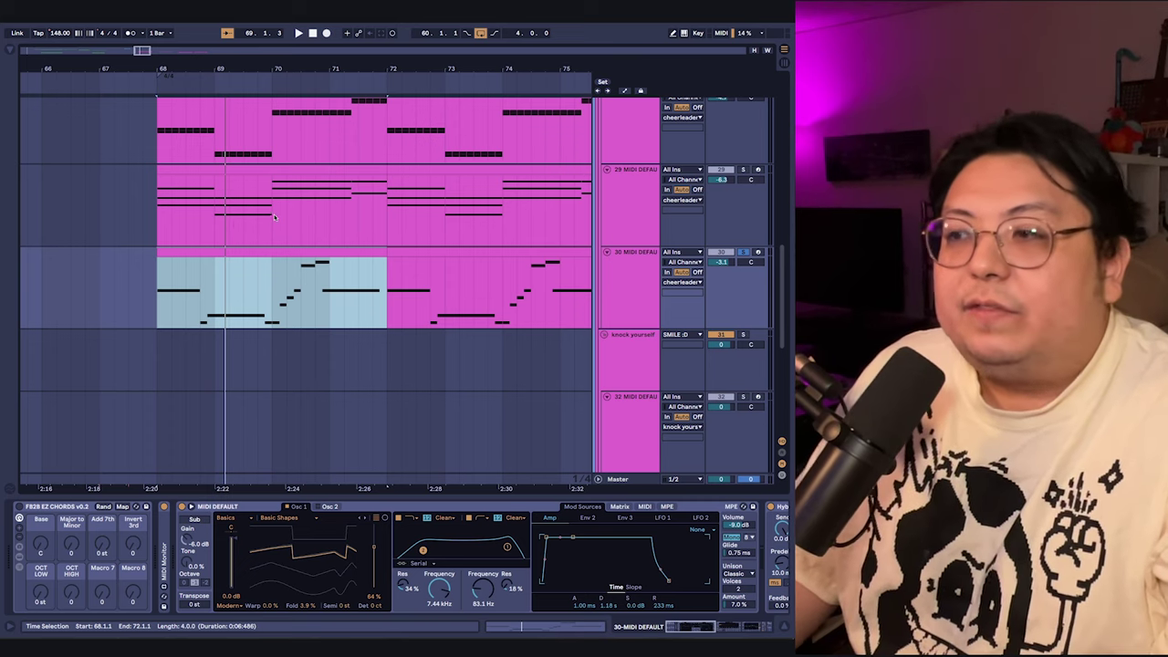
left_click_drag(160, 312, 387, 306)
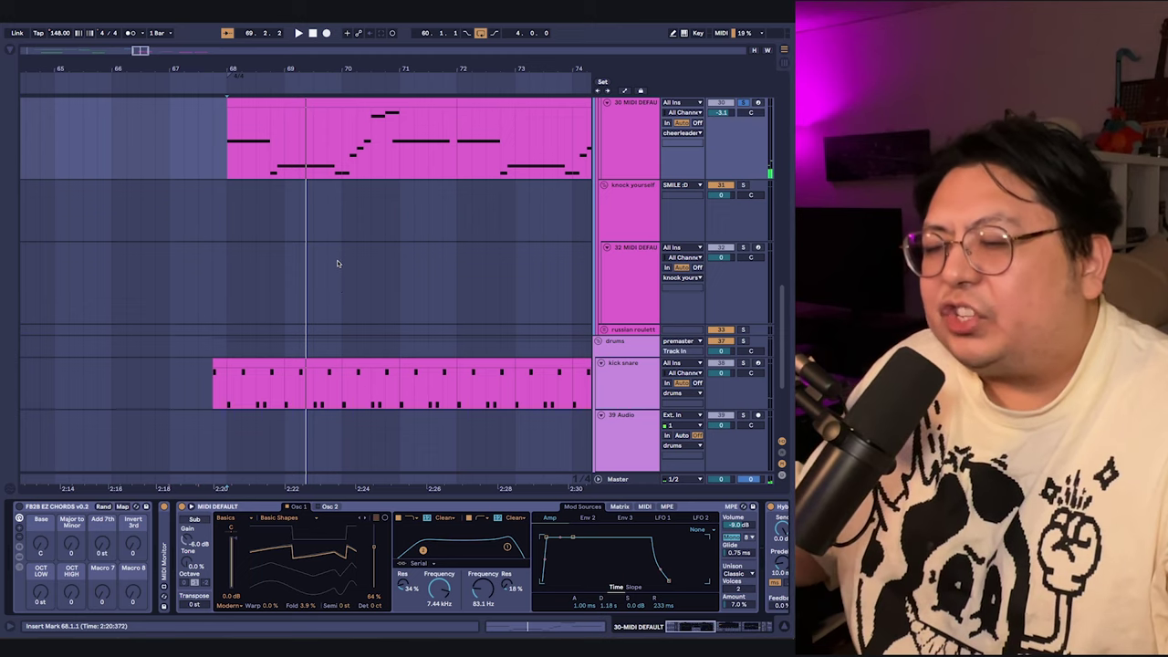
- Open the track 30 melody clip and reveal its MIDI Ctrl Pitch Bend envelope
scroll(339, 261, "up", 2)
scroll(392, 246, "up", 3)
scroll(144, 243, "up", 3)
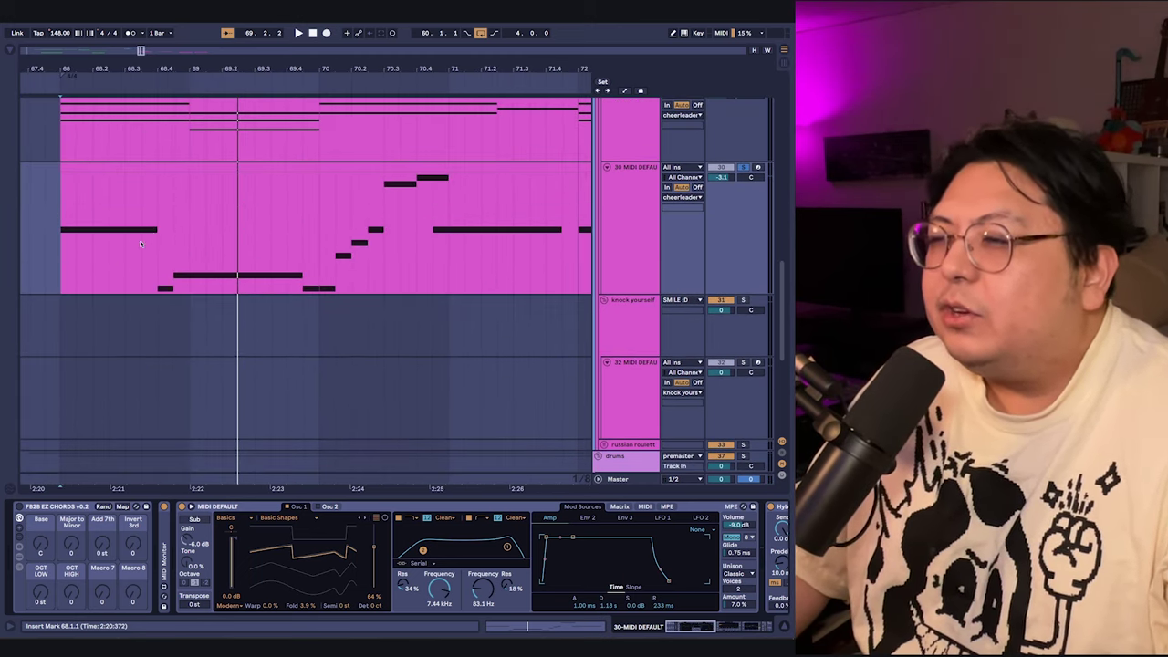
key("space")
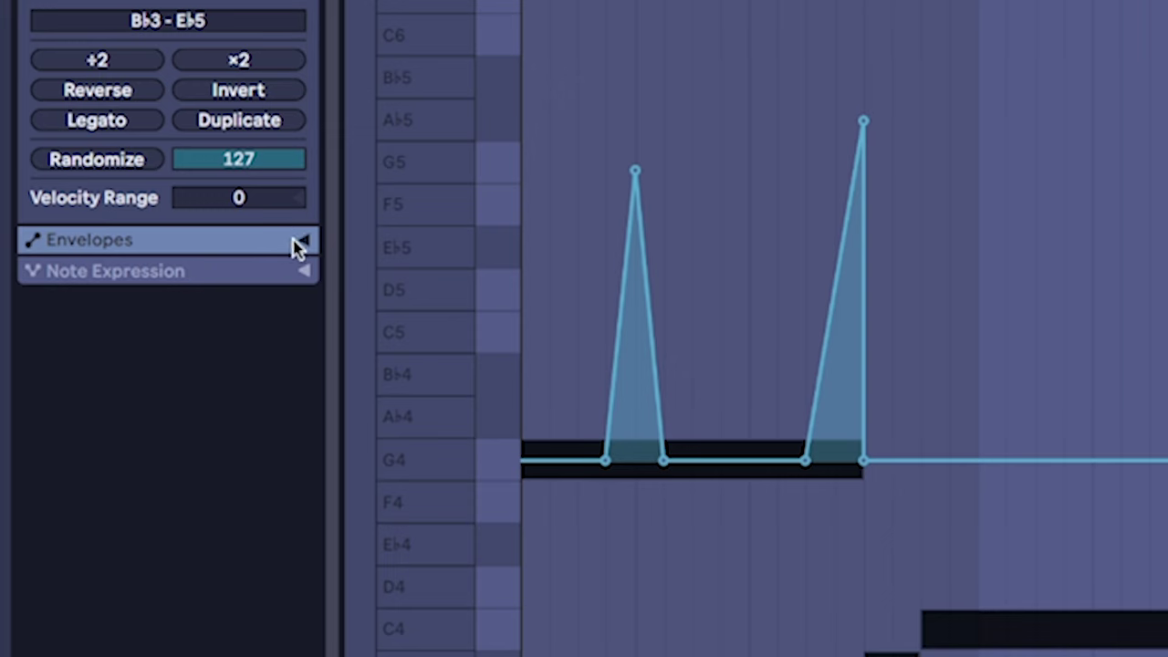
left_click(301, 244)
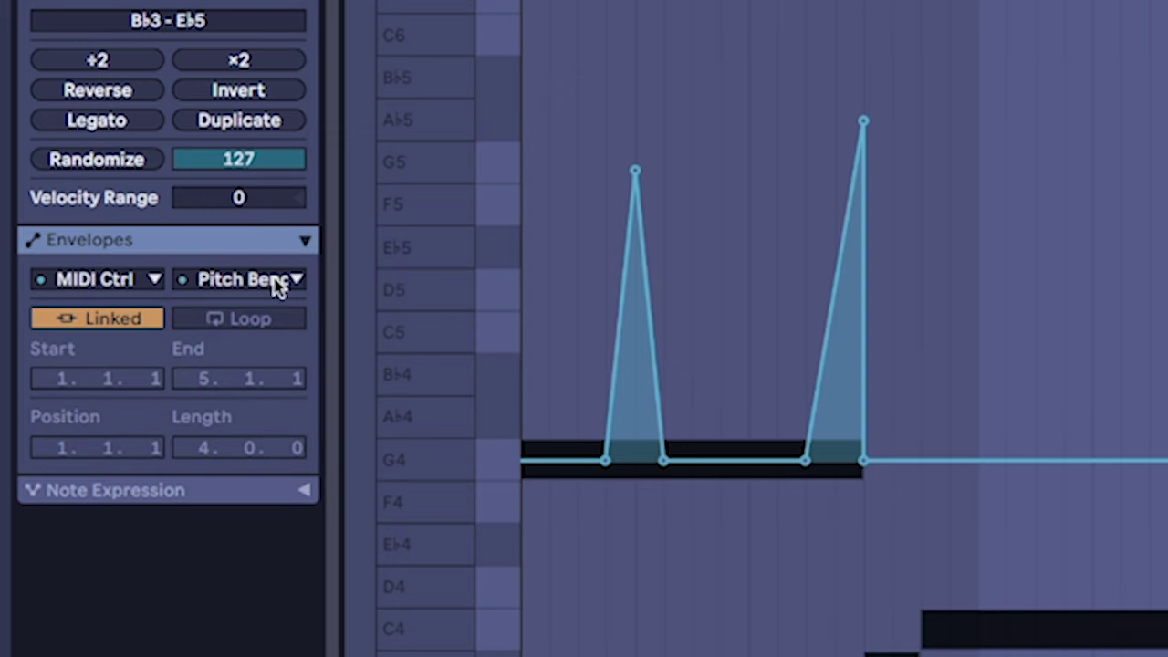
left_click(90, 281)
left_click(89, 281)
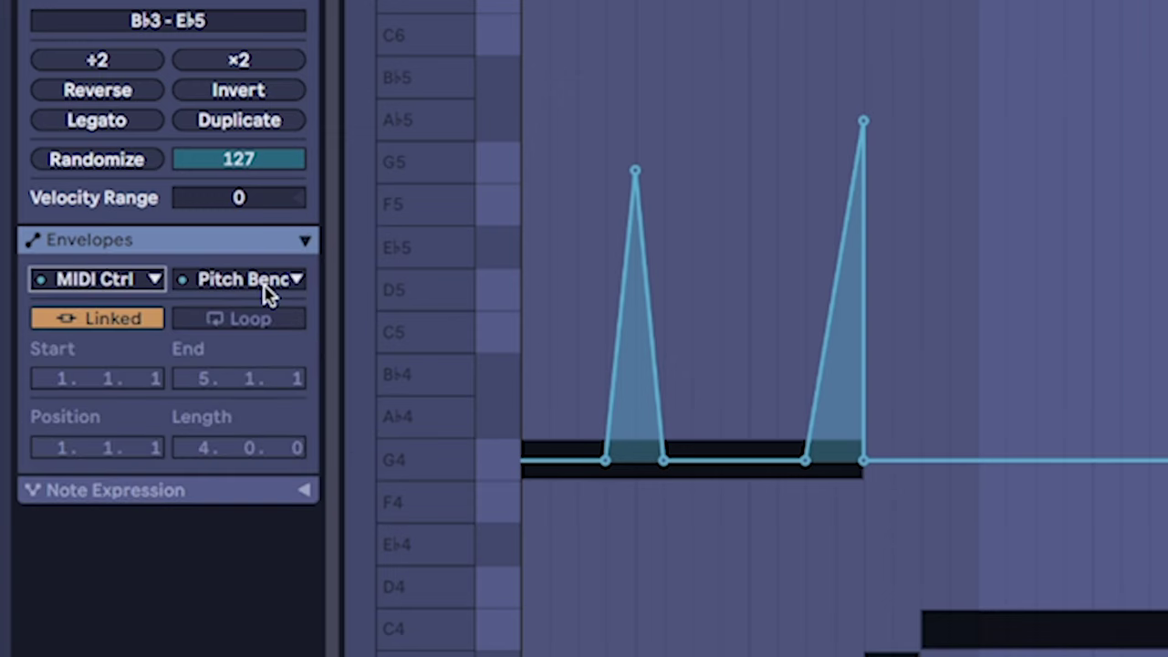
left_click(266, 286)
left_click(266, 286)
- Try the melody without its pitch bends by deleting the envelope points from 1.1.4 to 2.1.3, play it, and undo the deletion
left_click_drag(204, 370, 346, 371)
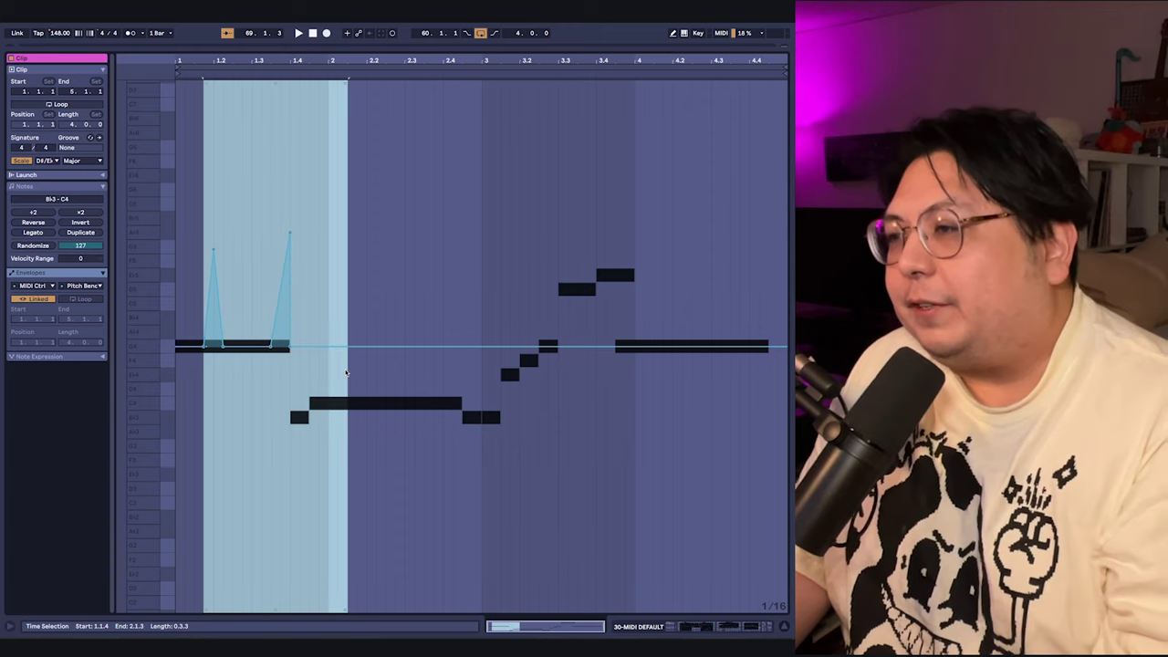
key("Delete")
key("space")
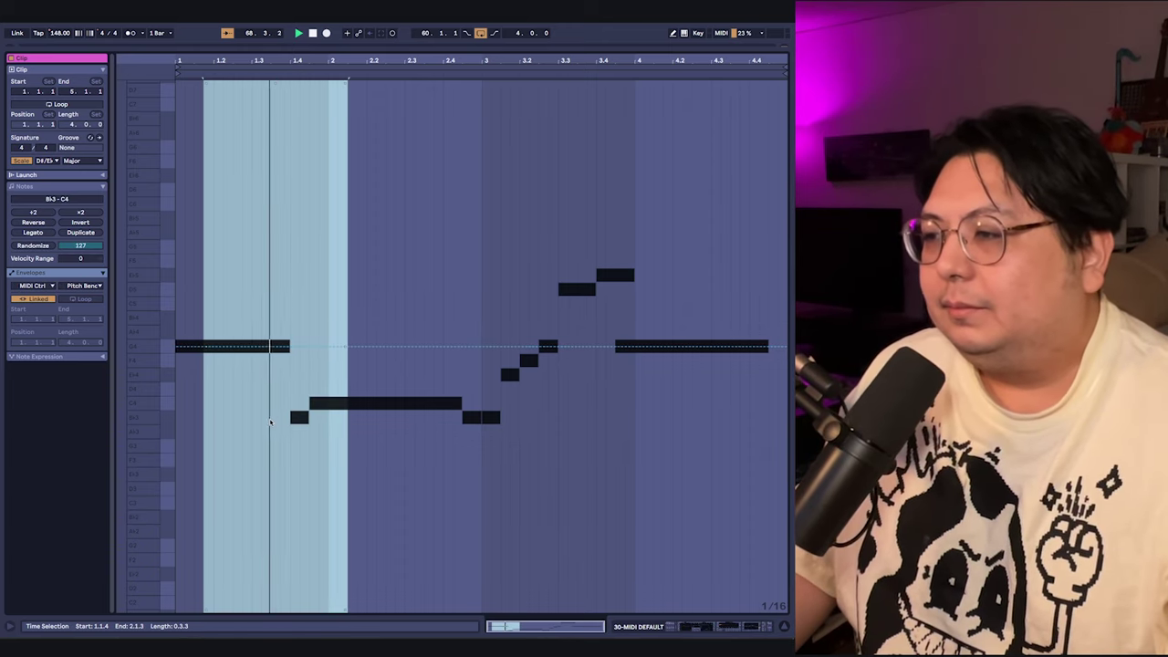
key("ctrl+z")
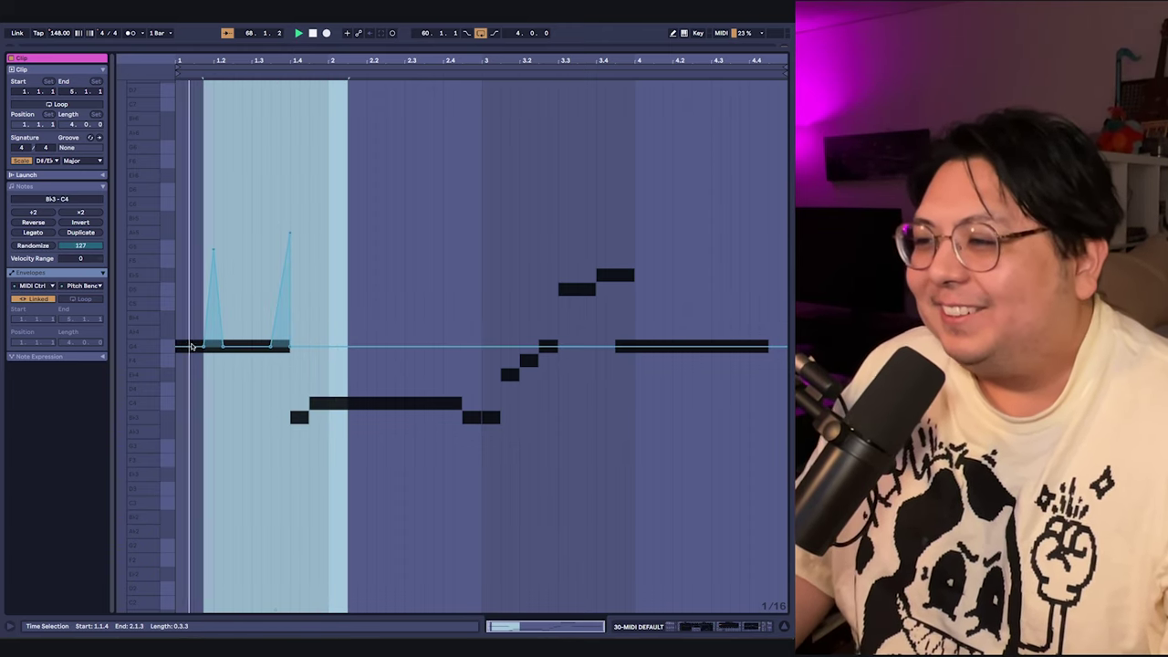
key("space")
- Play the track 30 melody while switching its synth from Mono to Poly and back to Mono for comparison
left_click(196, 292)
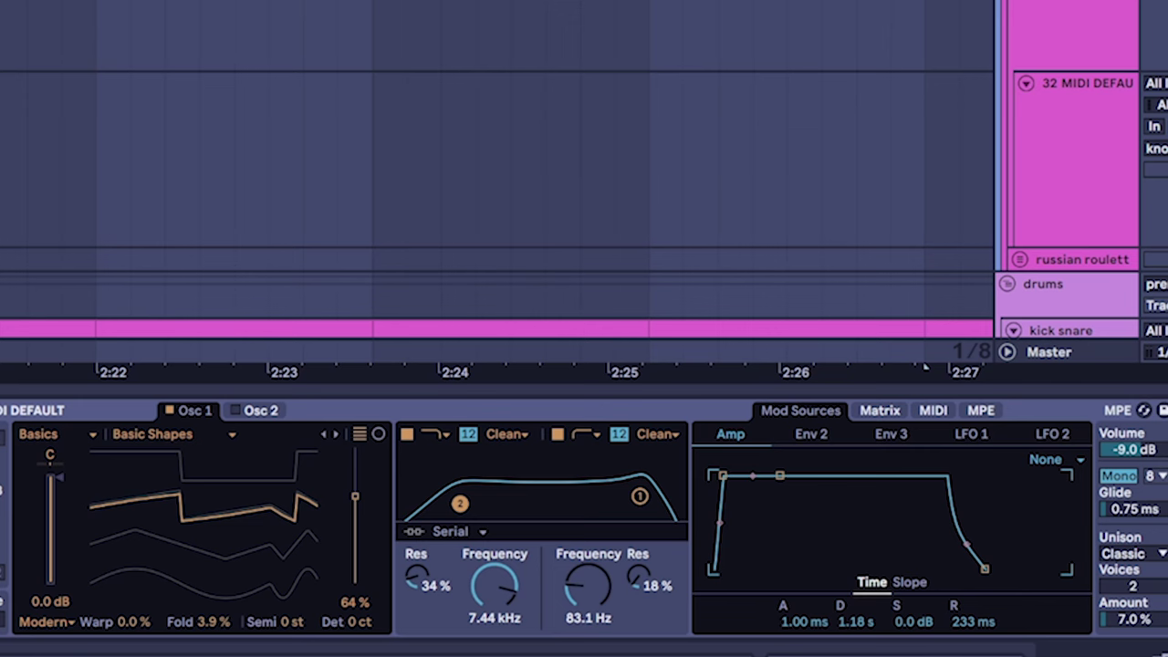
scroll(584, 516, "right", 3)
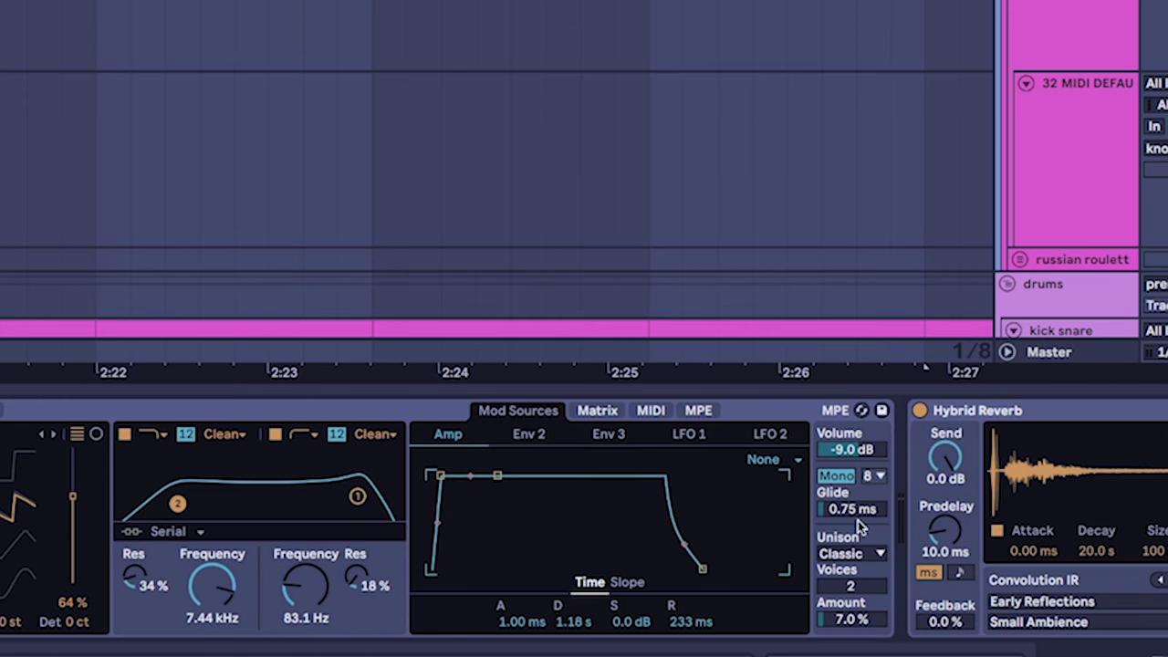
key("space")
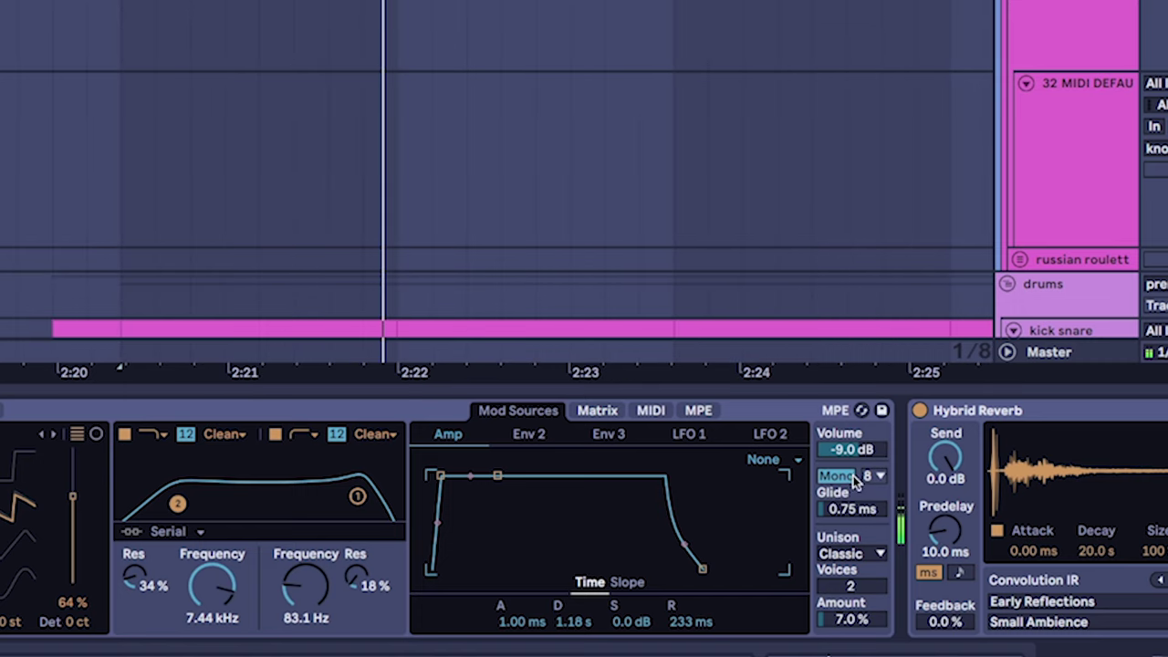
left_click(837, 477)
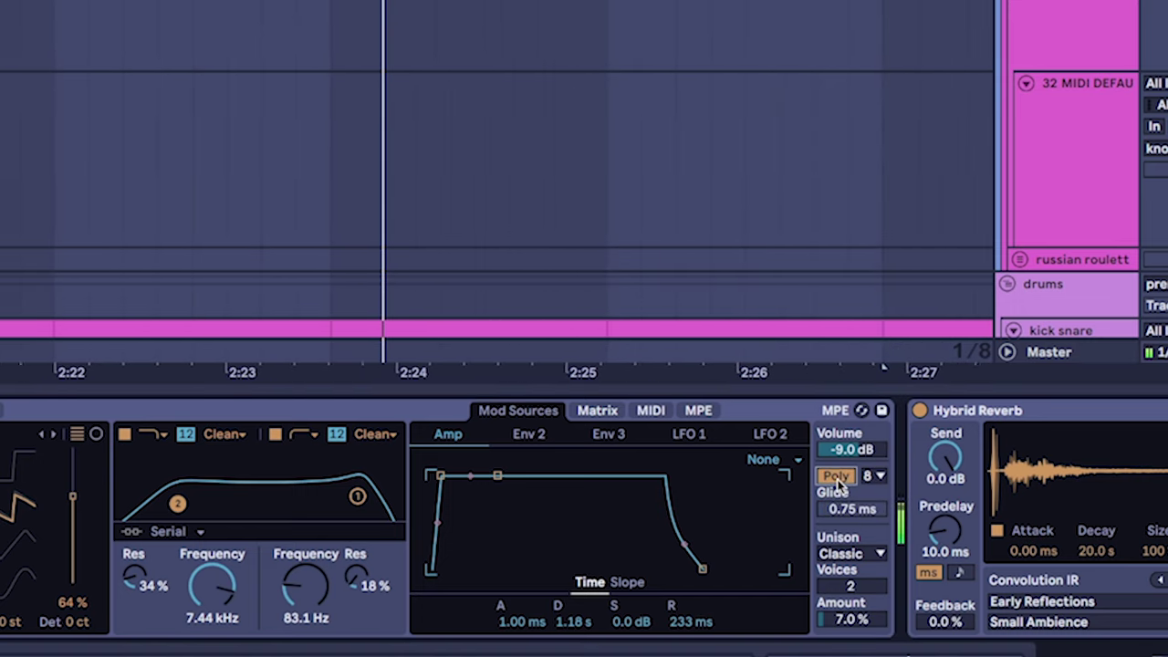
left_click(837, 477)
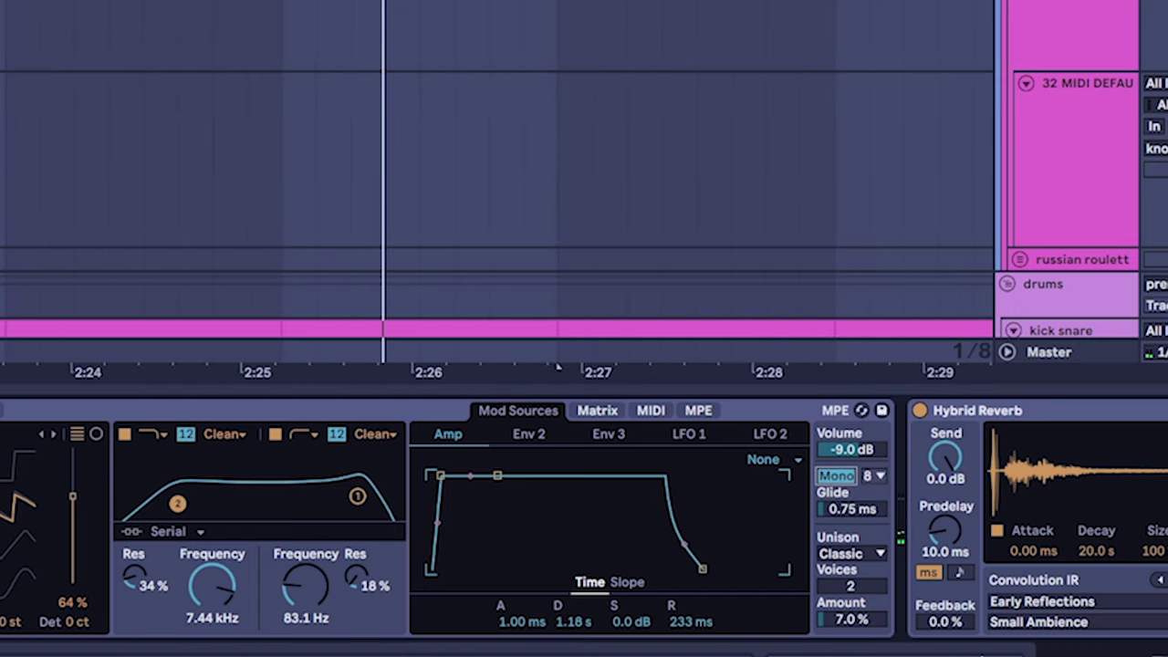
key("space")
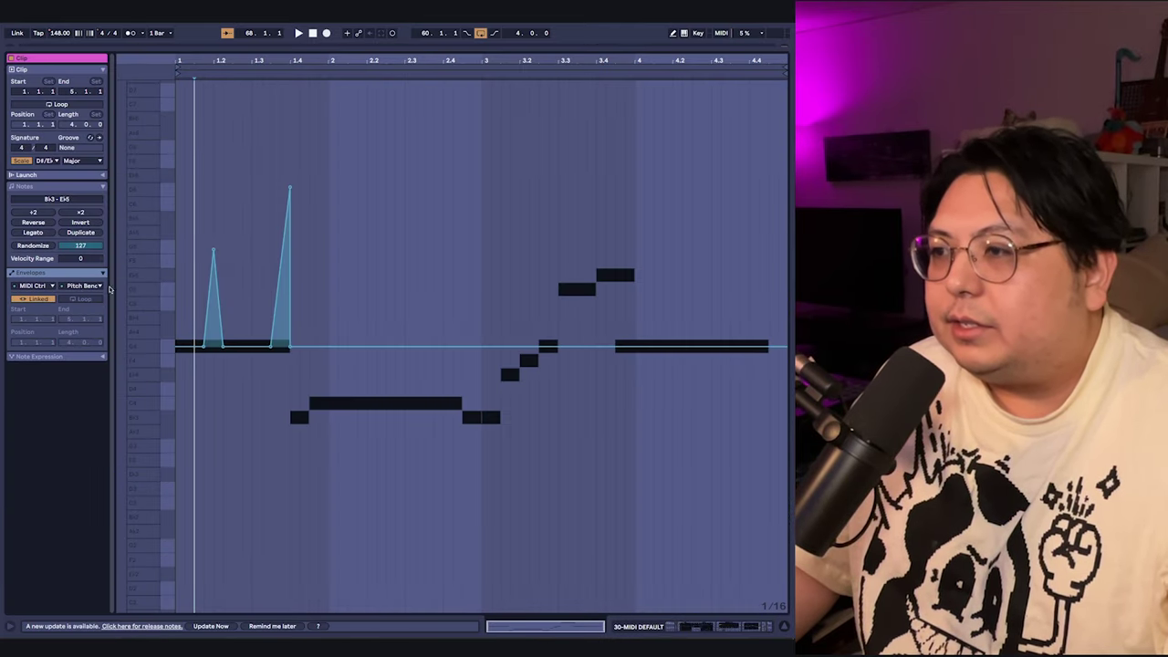
- Show the notes of the 30-MIDI DEFAULT clip and examine the jump from G4 up to D5 and E♭5 in its third bar
left_click(73, 186)
scroll(371, 235, "up", 3)
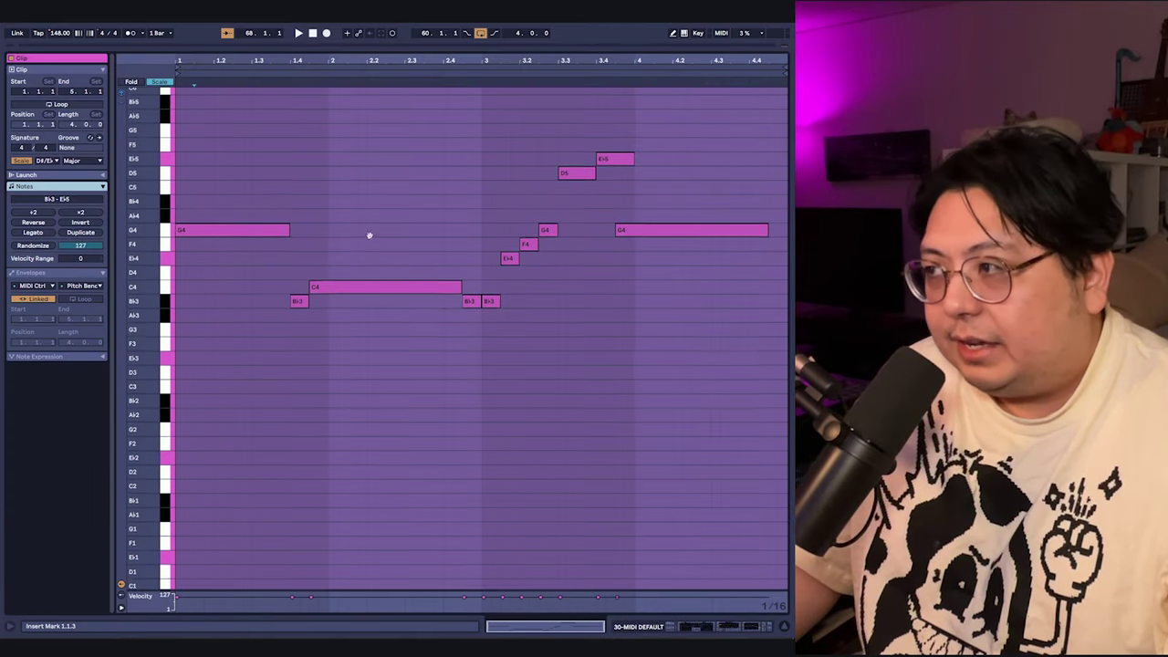
left_click(573, 266)
left_click(610, 252)
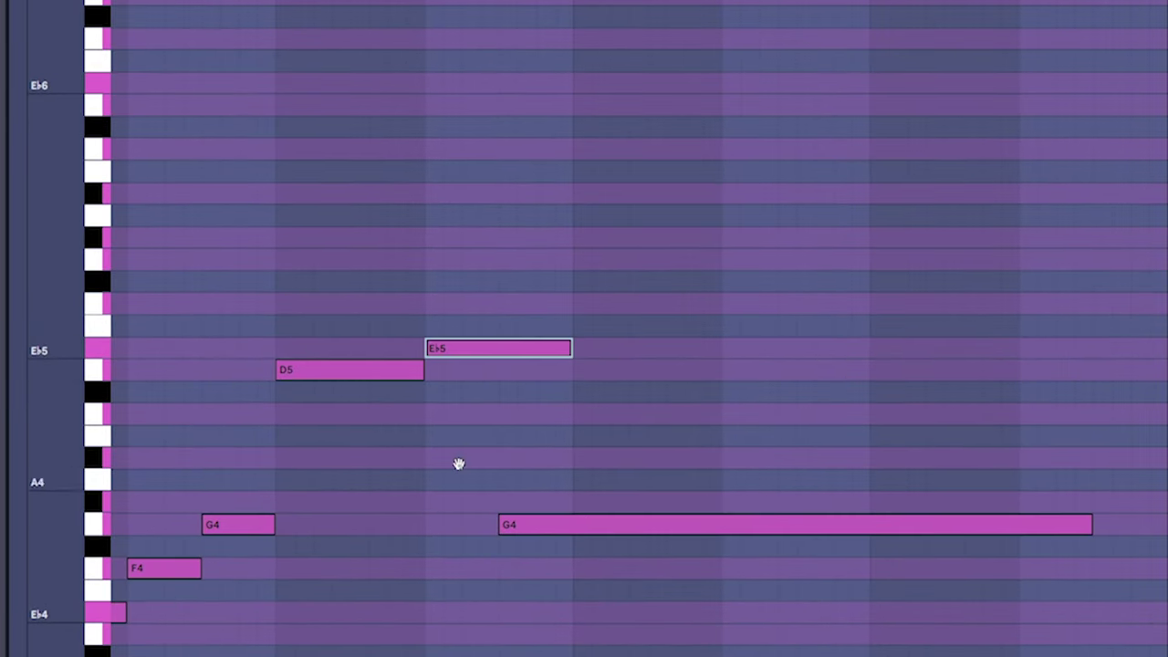
left_click_drag(458, 463, 507, 387)
left_click(453, 399)
scroll(453, 399, "down", 1)
scroll(453, 399, "left", 3)
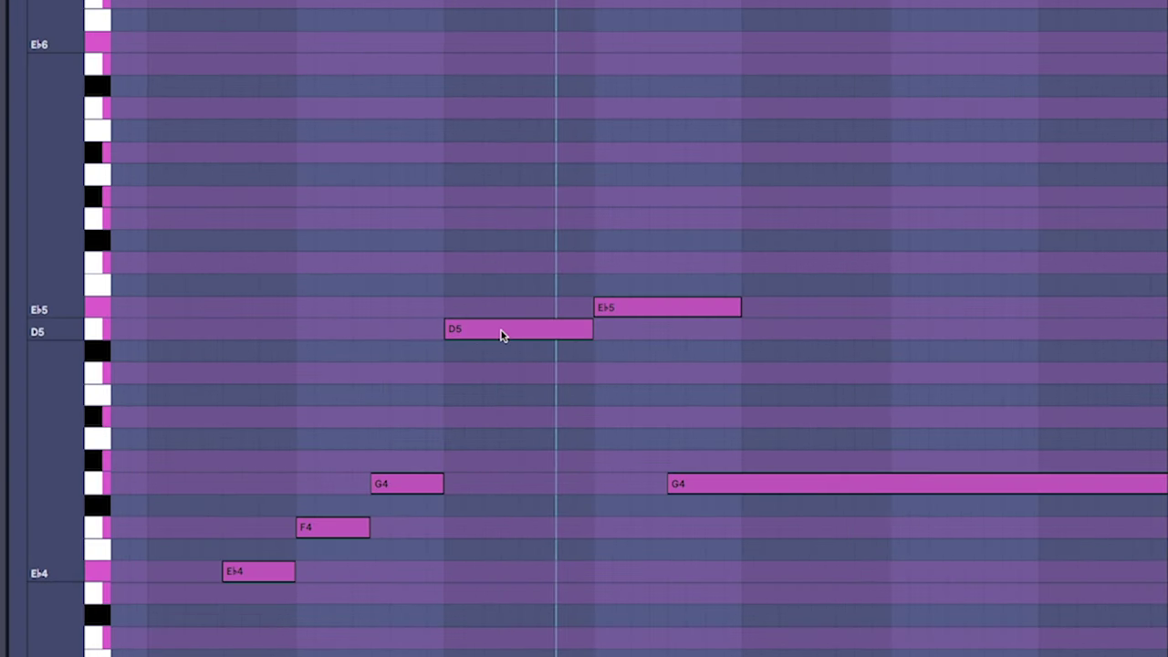
left_click(502, 334)
left_click(653, 312)
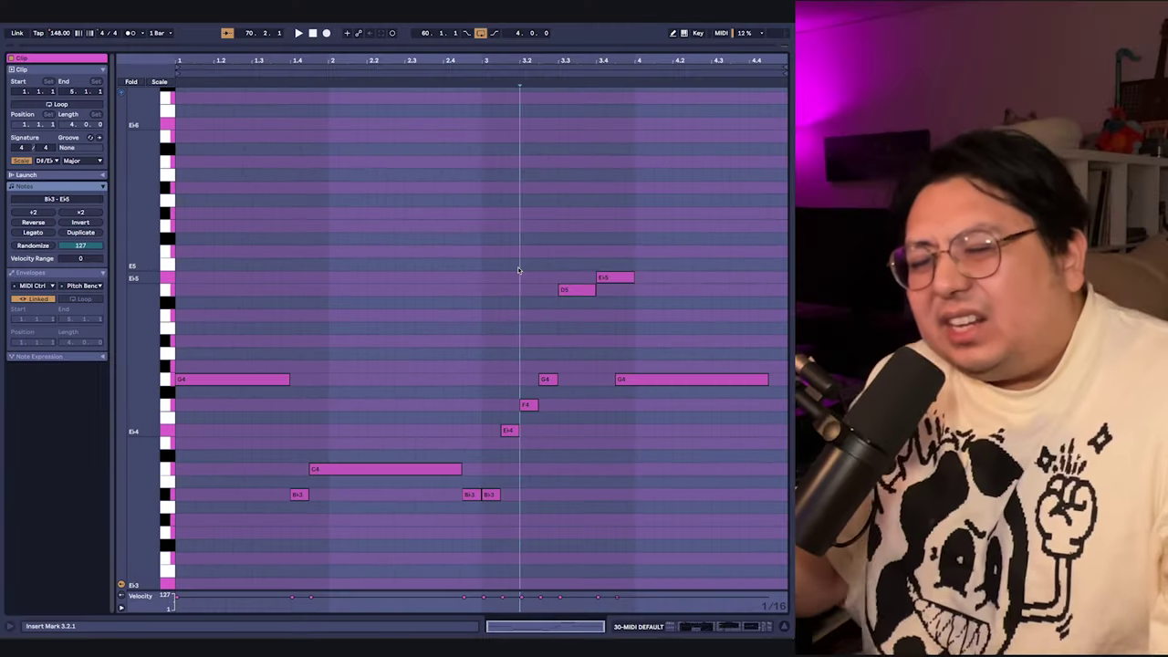
- Play the soloed track 30 melody from the D5 note at 70.3.1 and view it in the arrangement
left_click(558, 265)
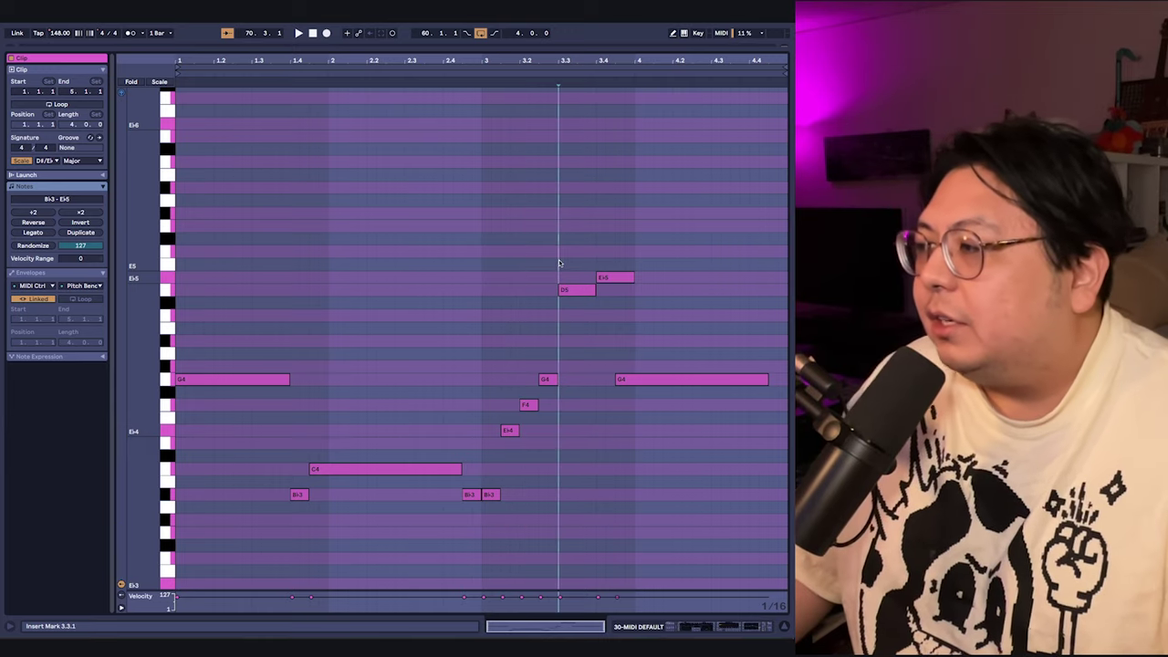
key("space")
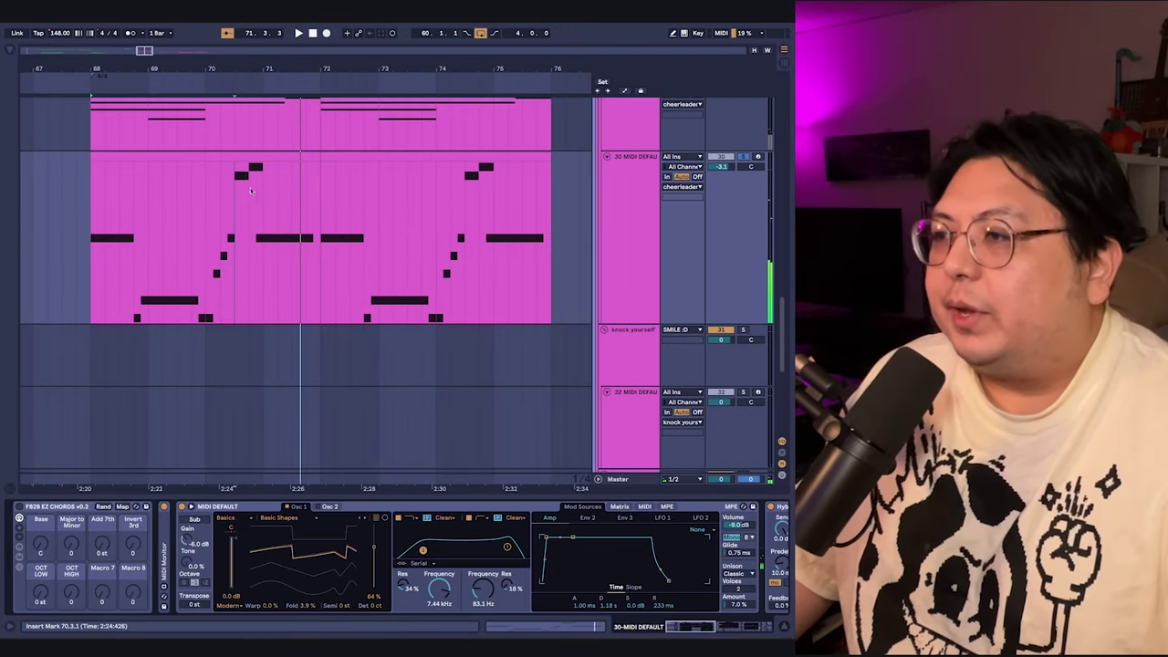
scroll(292, 254, "up", 3)
scroll(204, 219, "down", 3)
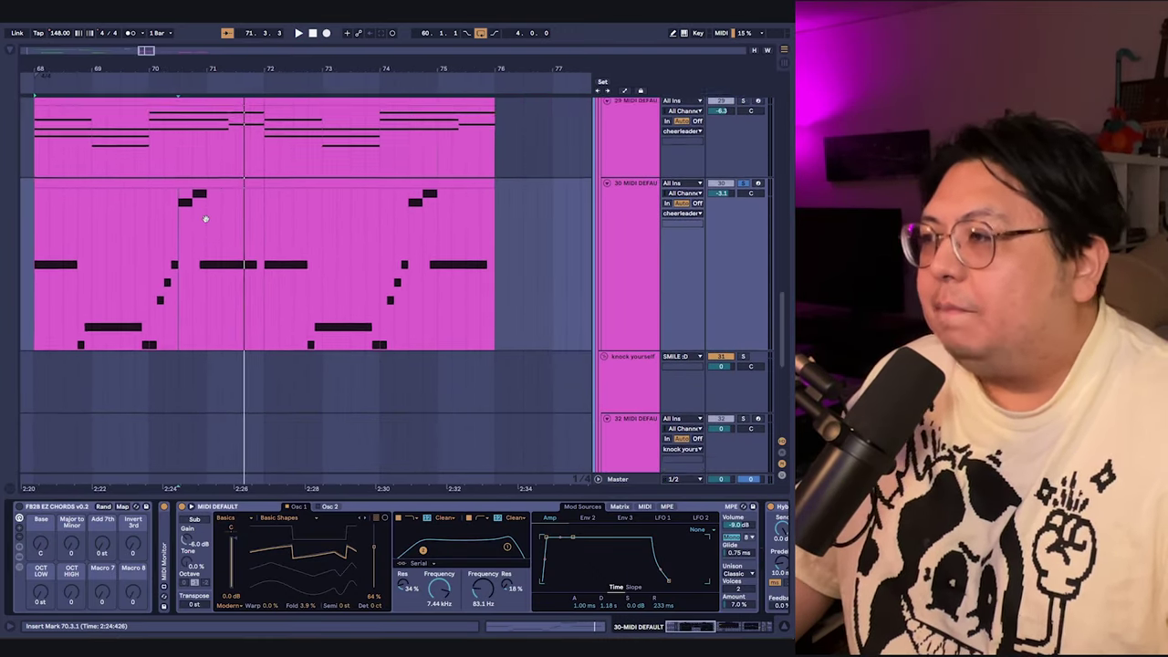
- Open the 32-MIDI DEFAULT clip of the knock yourself group and examine the area around its D4 note at bar 4
key("ctrl+alt+e")
scroll(409, 393, "up", 4)
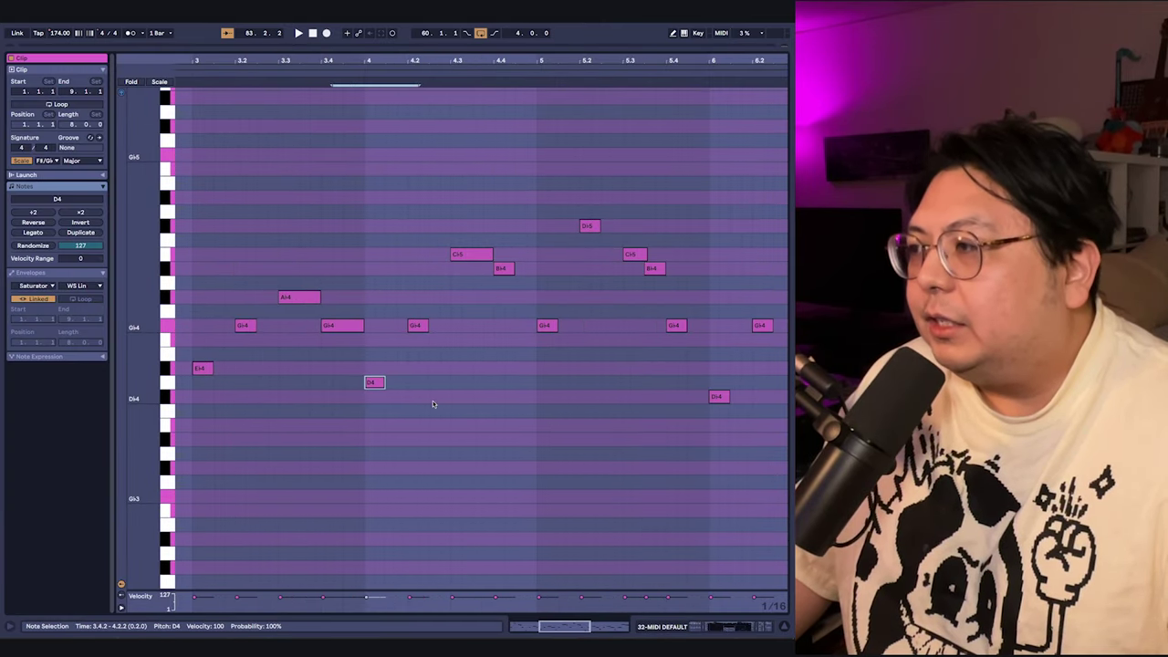
left_click_drag(418, 406, 418, 407)
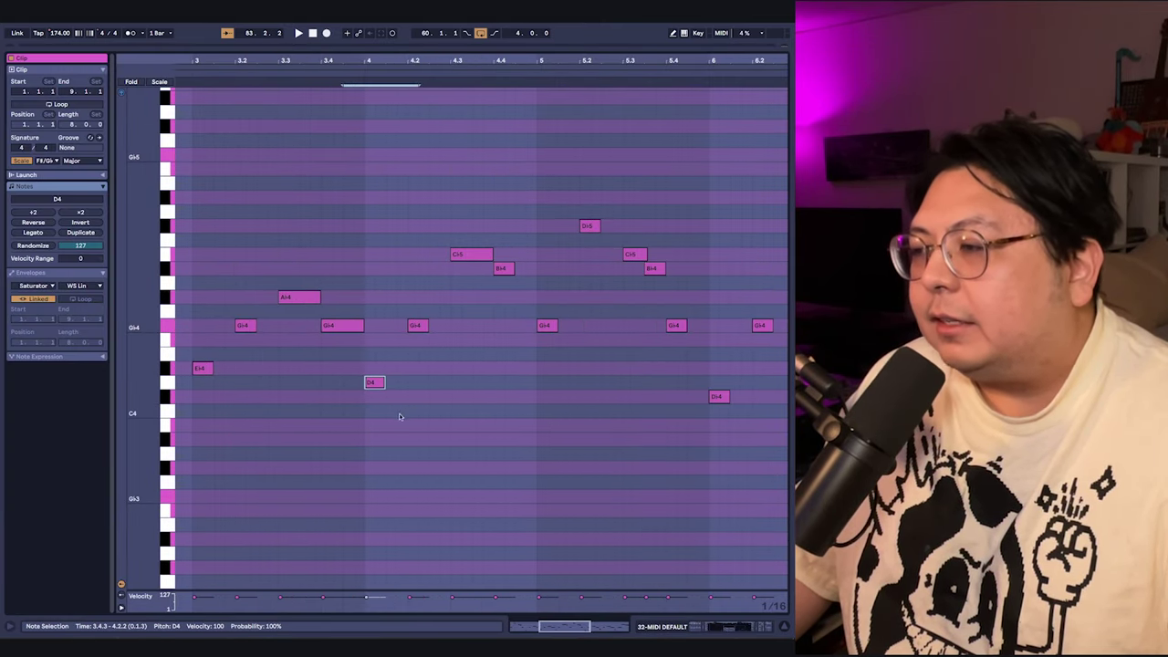
left_click(354, 391)
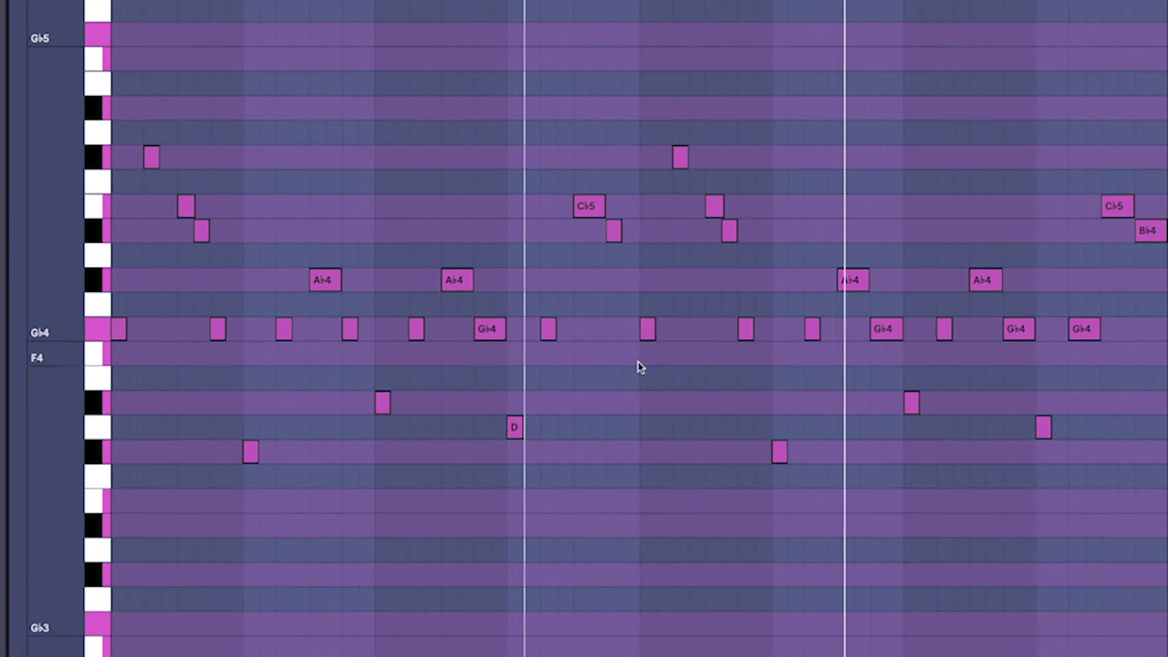
- Play the track 32 melody and examine how its notes move around G♭4, including the C♭5 to B♭4 figure
scroll(521, 456, "up", 1)
scroll(728, 414, "down", 1)
scroll(764, 477, "up", 1)
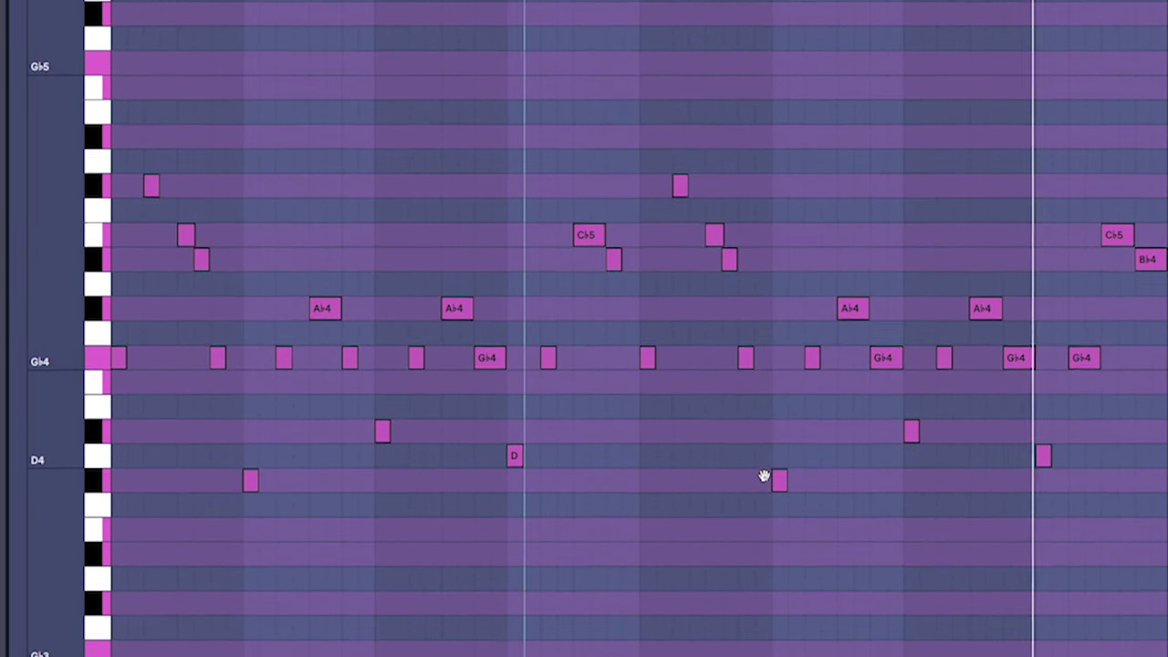
scroll(777, 411, "down", 1)
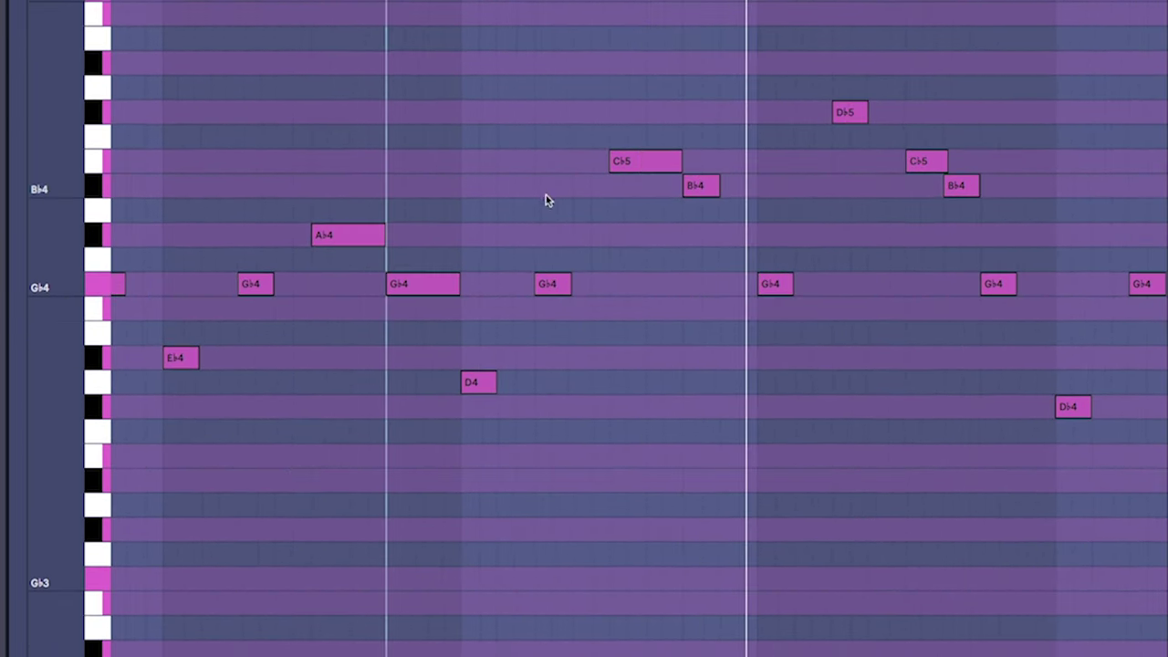
scroll(545, 198, "right", 5)
scroll(544, 198, "up", 2)
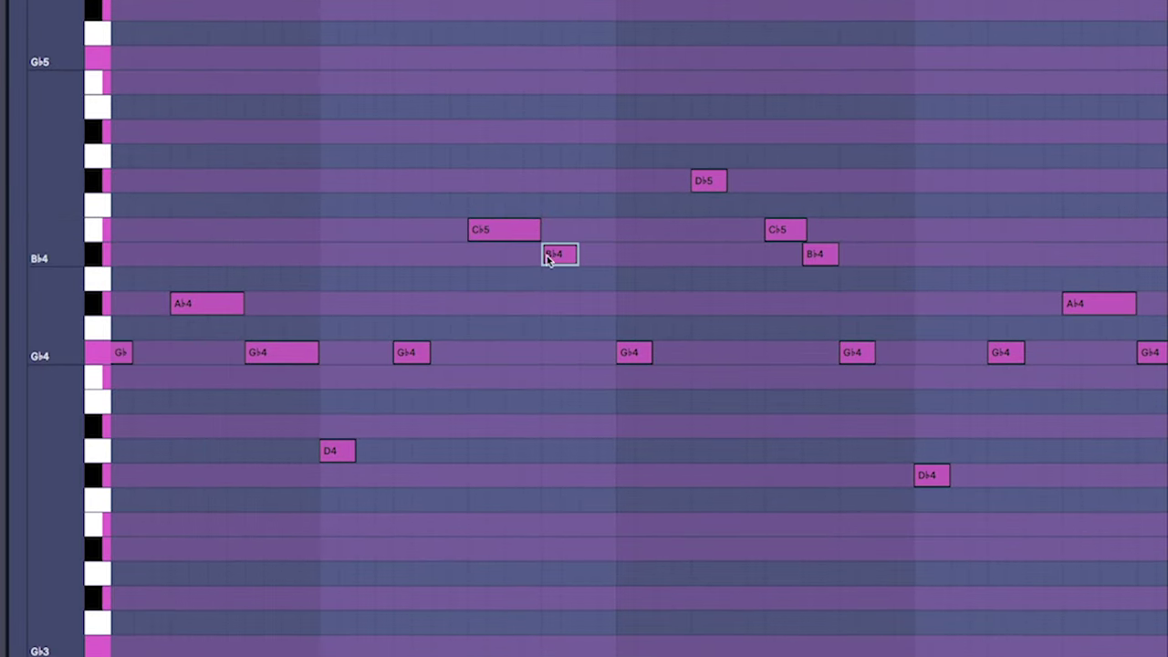
scroll(547, 255, "left", 3)
key("space")
scroll(532, 256, "right", 2)
scroll(532, 256, "down", 1)
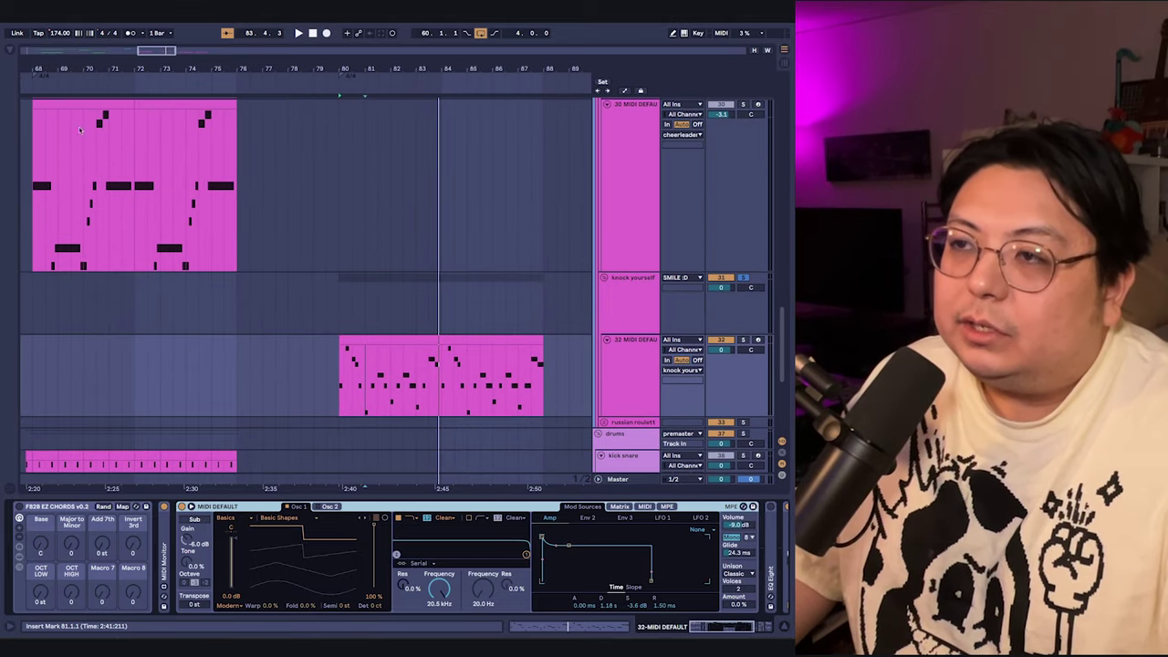
- Open the 34-MIDI DEFAULT clip of the russian roulette group that starts at bar 91 to show its notes
scroll(160, 241, "up", 3)
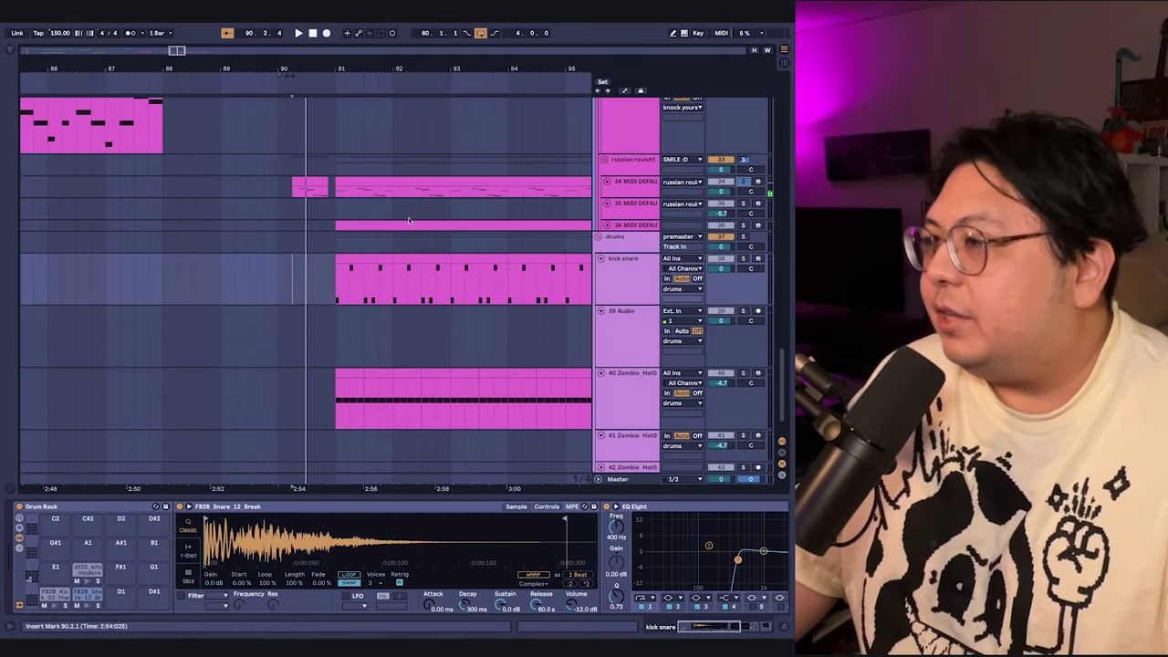
scroll(197, 278, "up", 3)
scroll(197, 278, "up", 2)
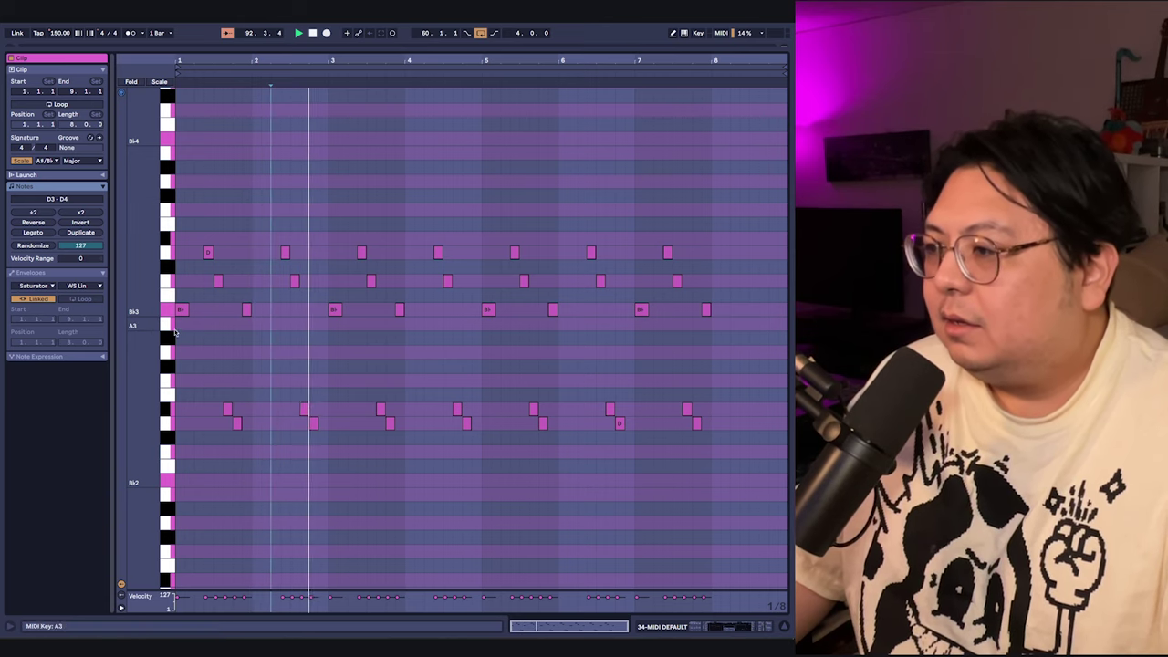
mouse_move(149, 416)
left_mouse_down()
mouse_move(229, 416)
mouse_move(152, 416)
left_mouse_up()
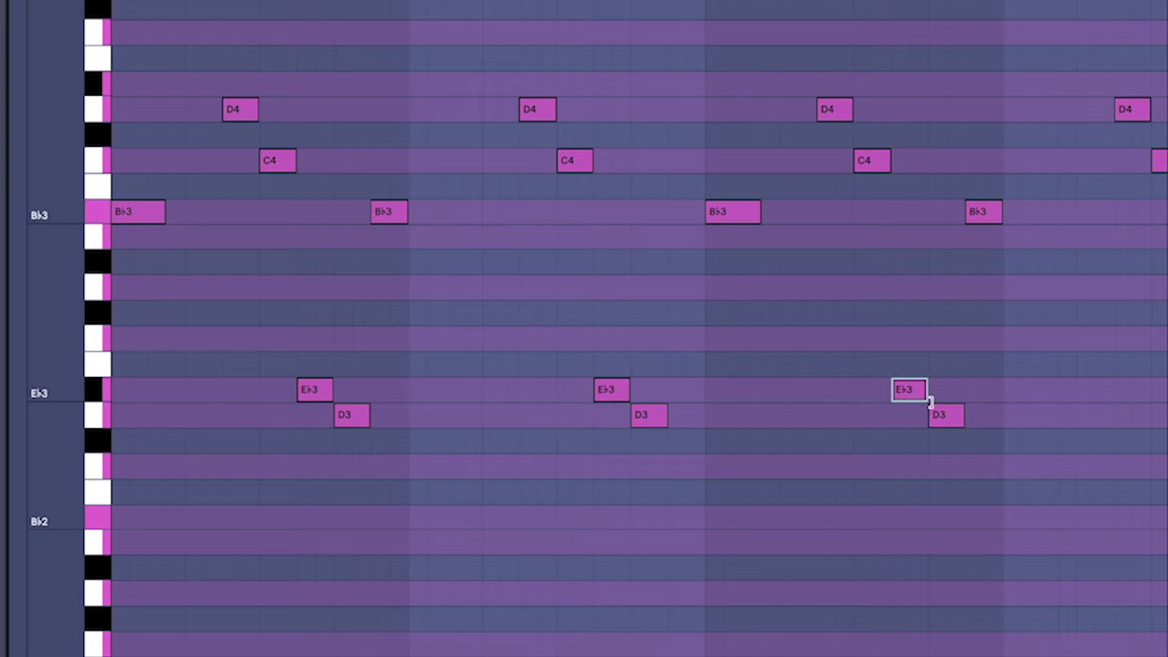
- Examine how the track 34 melody moves between D4, C4, E♭3 and D3, and play it
left_click_drag(247, 314, 252, 394)
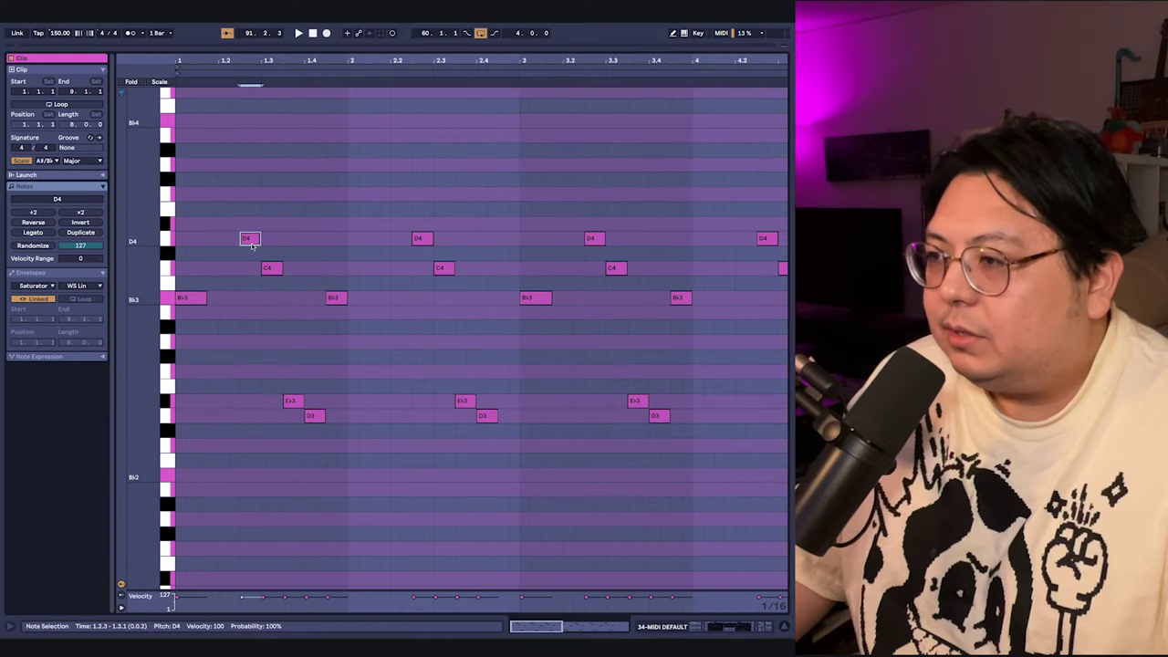
left_click(288, 215)
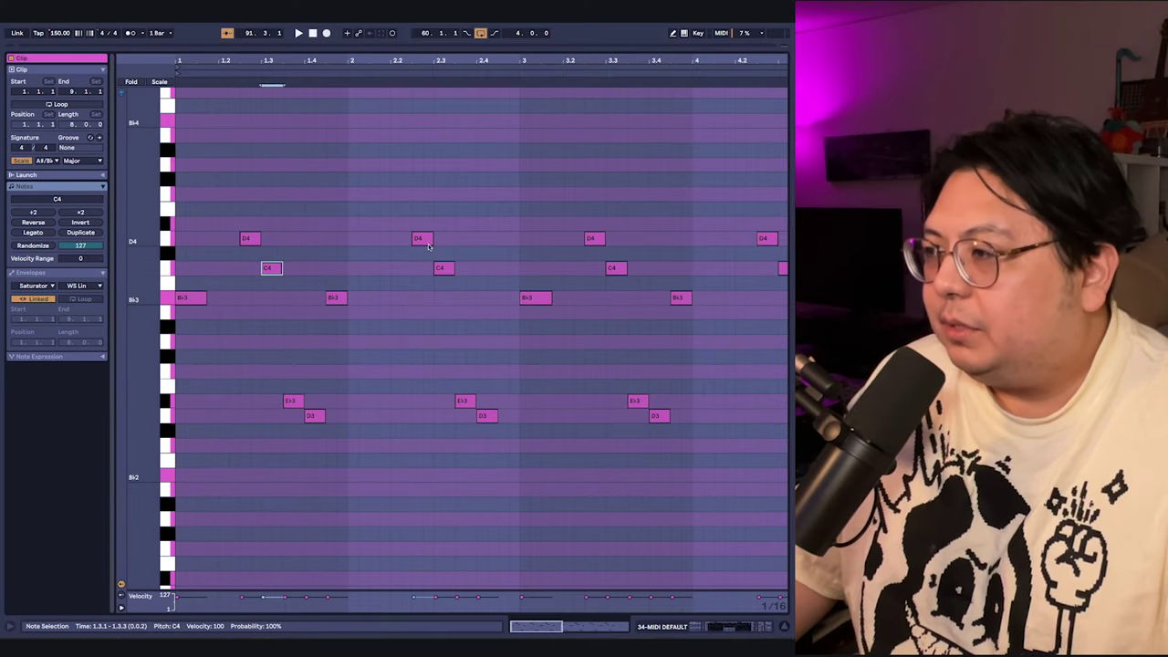
left_click_drag(303, 349, 343, 363)
scroll(343, 364, "down", 2)
scroll(343, 364, "right", 3)
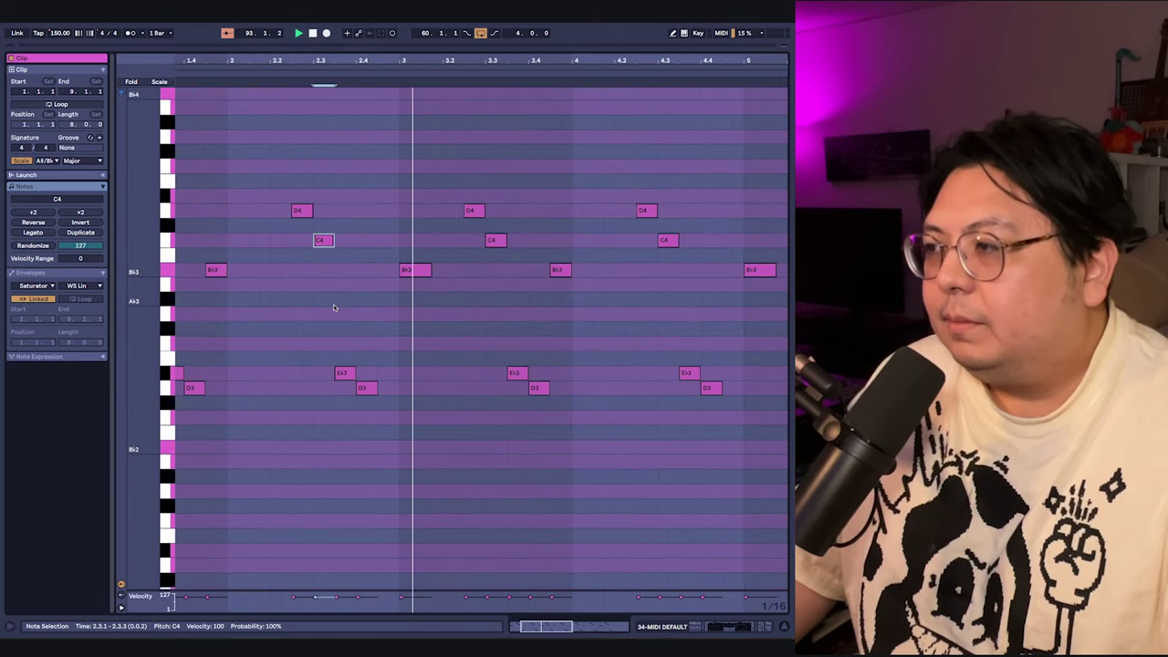
scroll(374, 315, "right", 7)
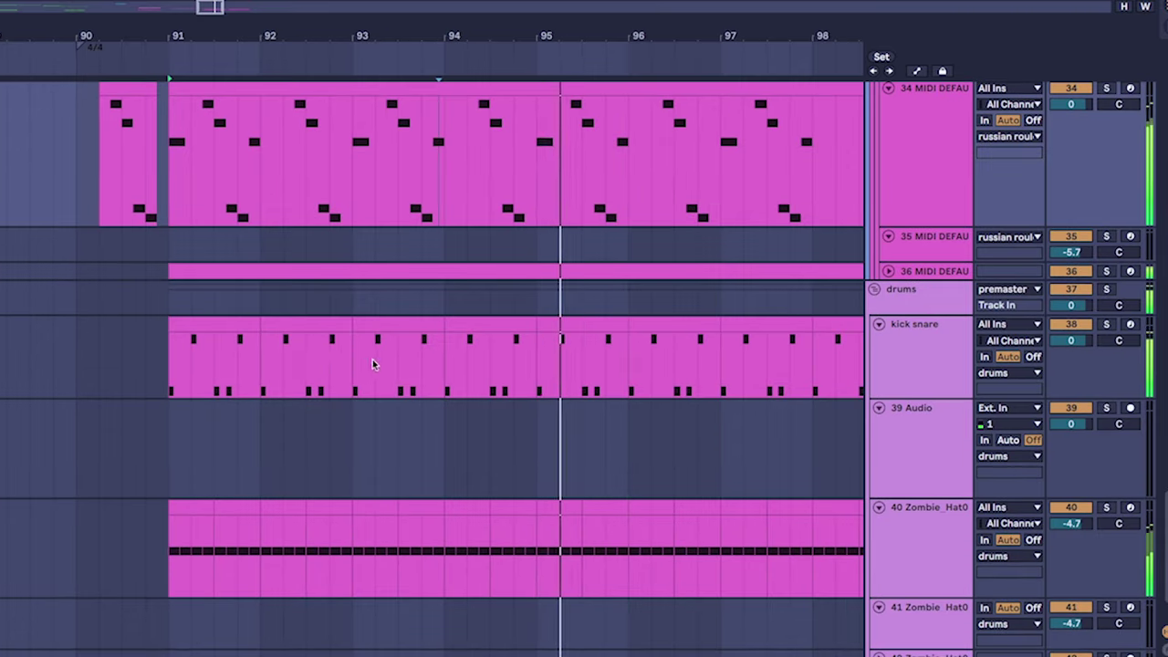
- Select the track 34 melody clip at bars 100 to 108 and show the track 35 bass notes beneath it
left_click_drag(244, 255, 575, 306)
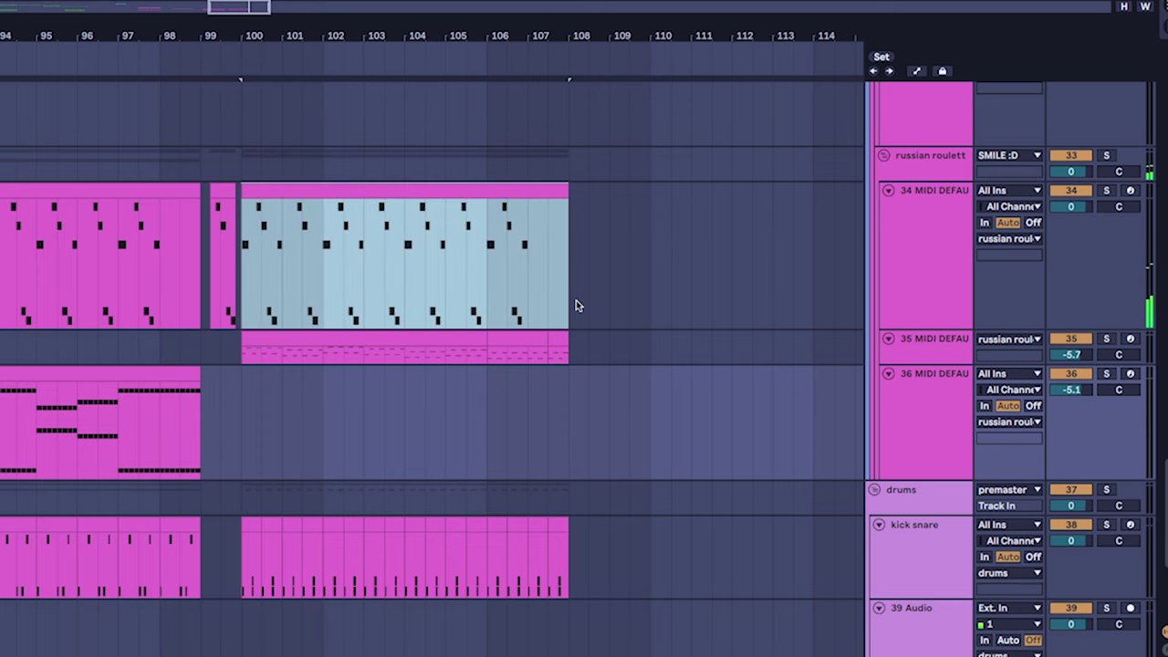
scroll(281, 343, "up", 3)
mouse_move(243, 456)
left_mouse_down()
mouse_move(306, 413)
mouse_move(214, 472)
left_mouse_up()
scroll(307, 414, "up", 4)
- Select the track 35 bass clips at bars 104 to 108 and 100 to 104, and play the section from bar 100
left_click(211, 309)
left_click_drag(210, 310, 97, 279)
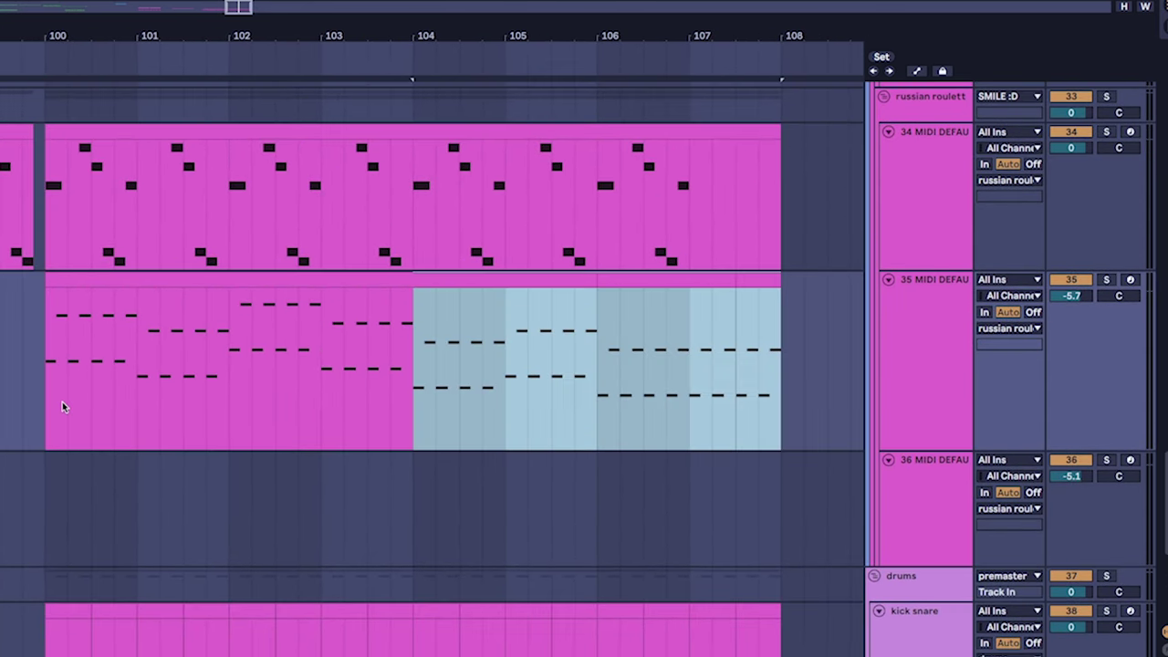
left_click_drag(64, 407, 43, 399)
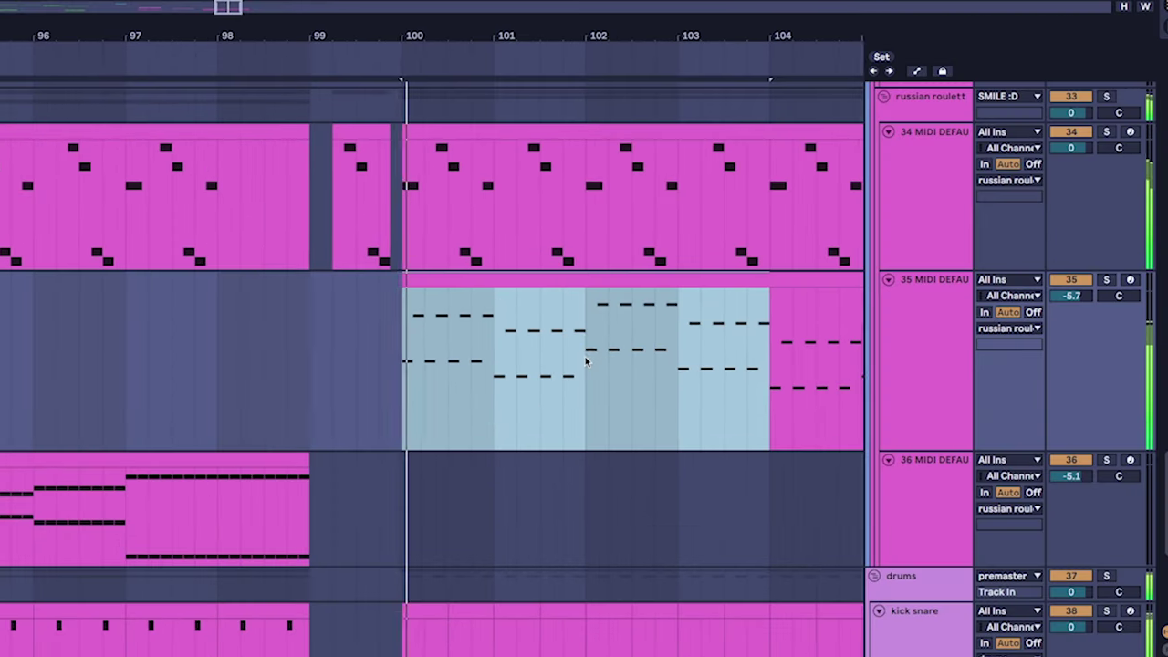
key("space")
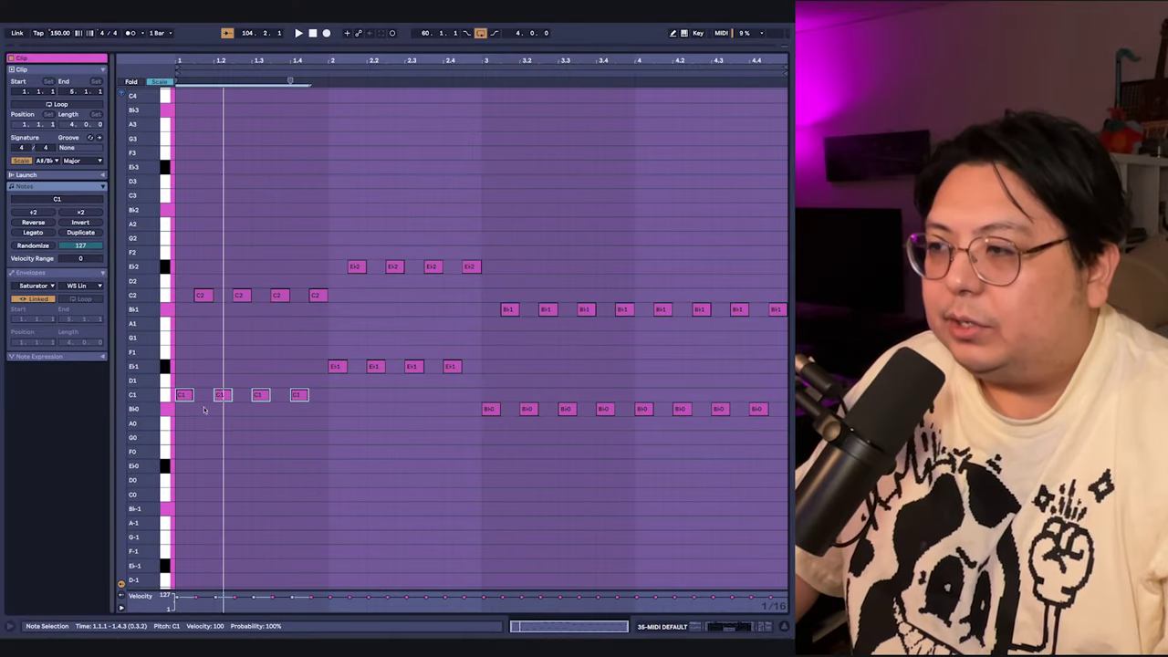
- Examine the C1, E♭1 and B♭0 bass notes of the 35-MIDI DEFAULT clip, playing from its third bar, and return to the arrangement
left_click(169, 367)
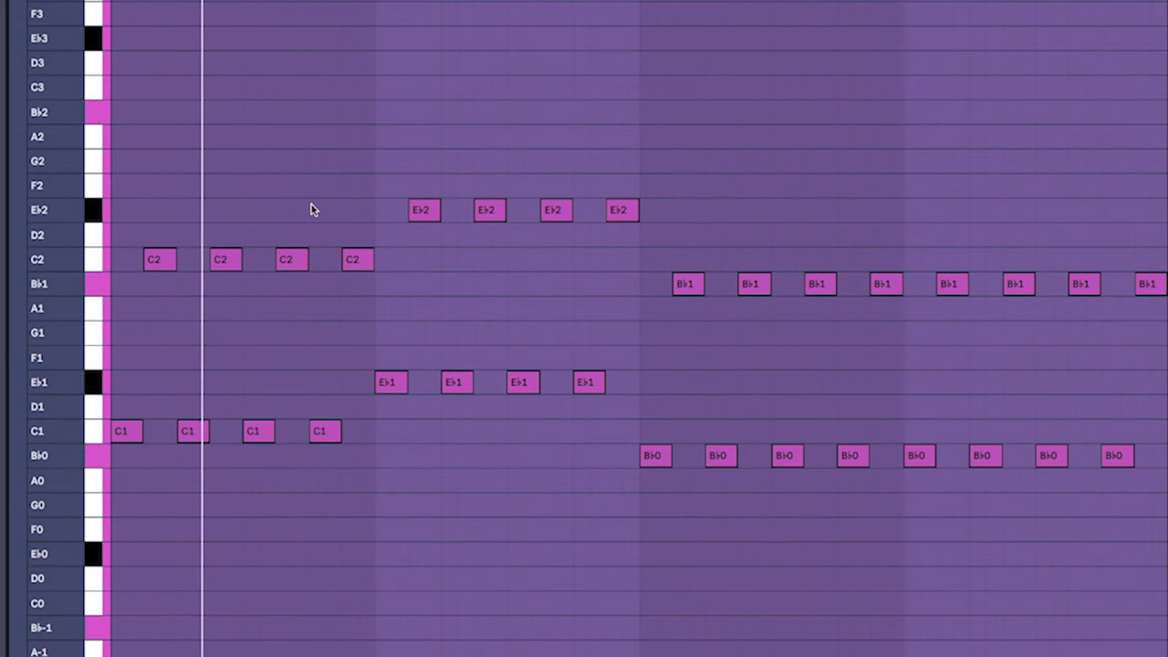
left_click(310, 210)
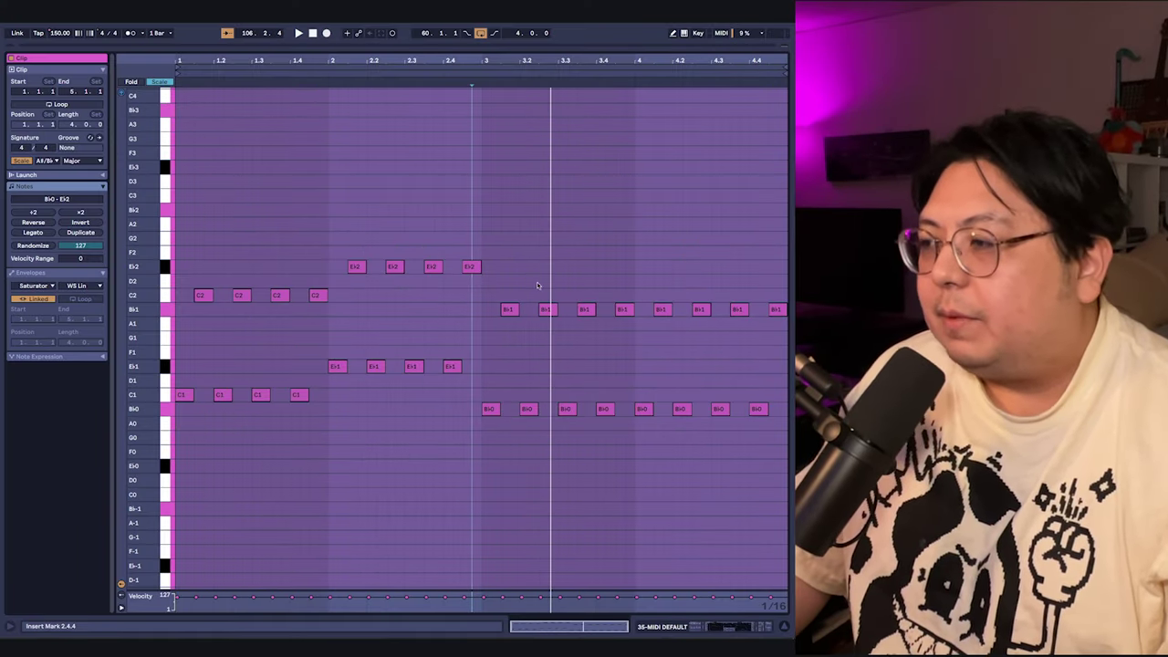
left_click(484, 361)
key("space")
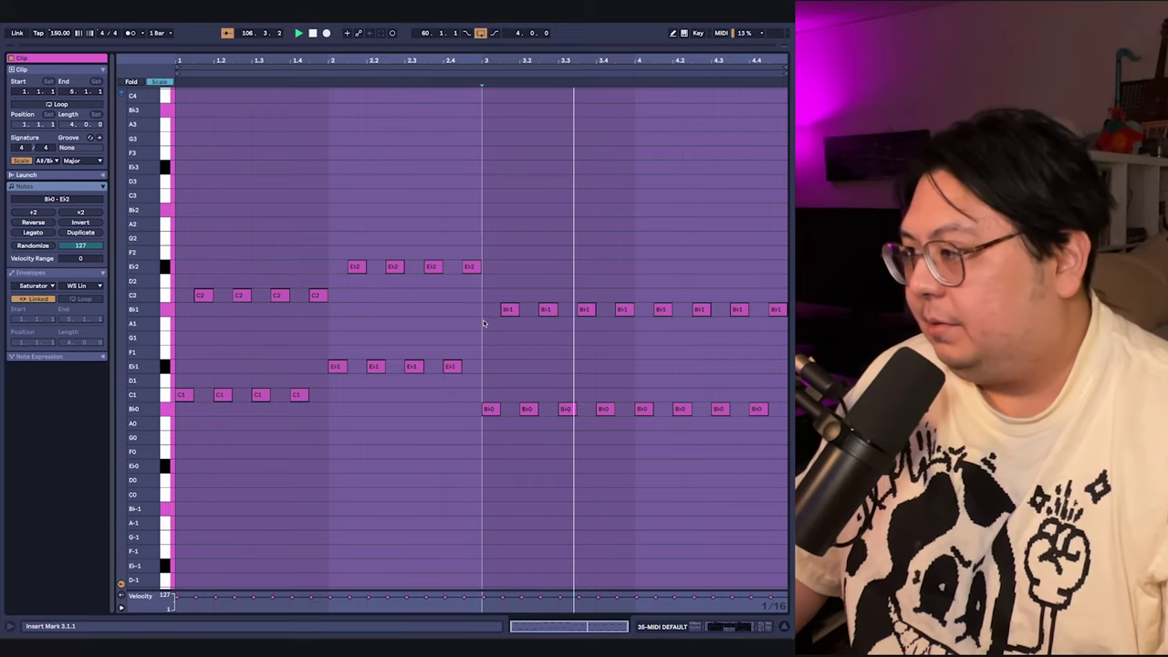
key("shift+Tab")
left_click_drag(199, 187, 287, 256)
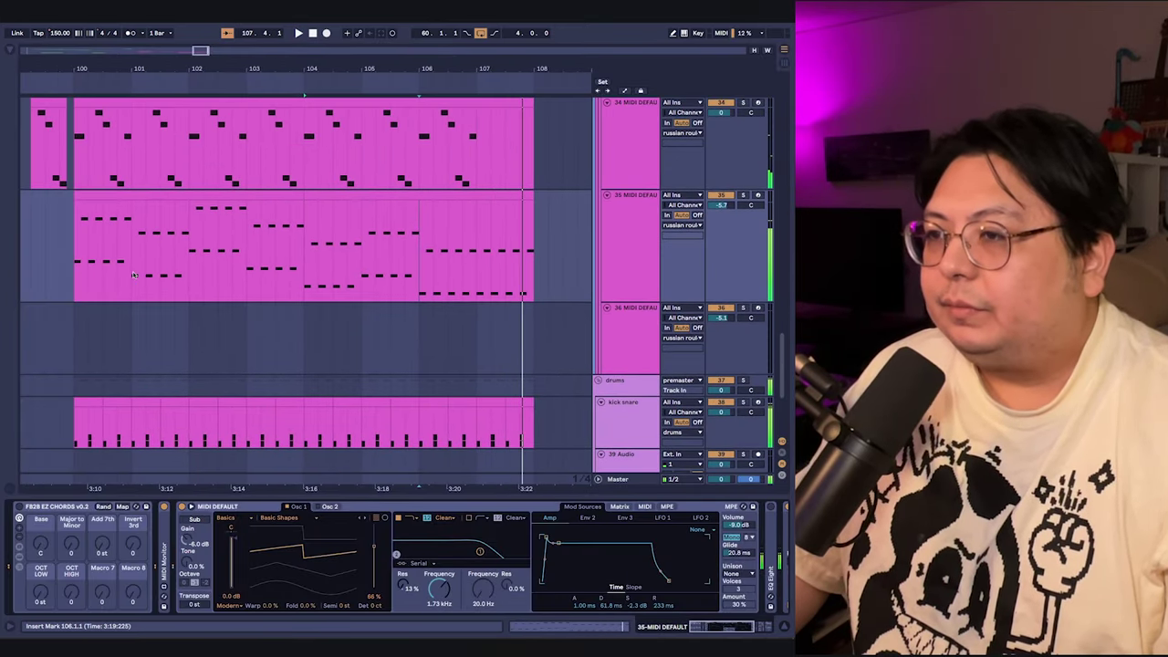